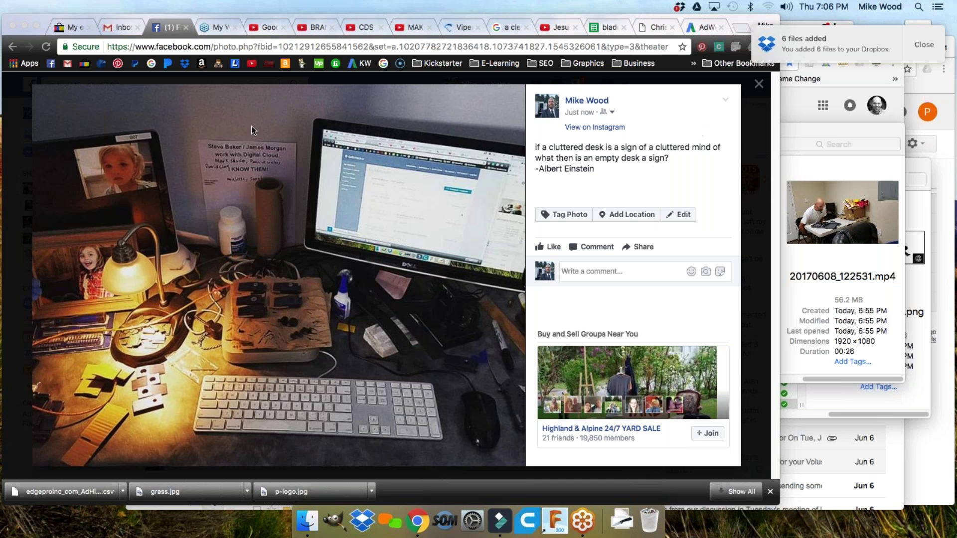
Close the enlarged Facebook photo and bring up the AdWords All campaigns page.
click(13, 107)
click(14, 107)
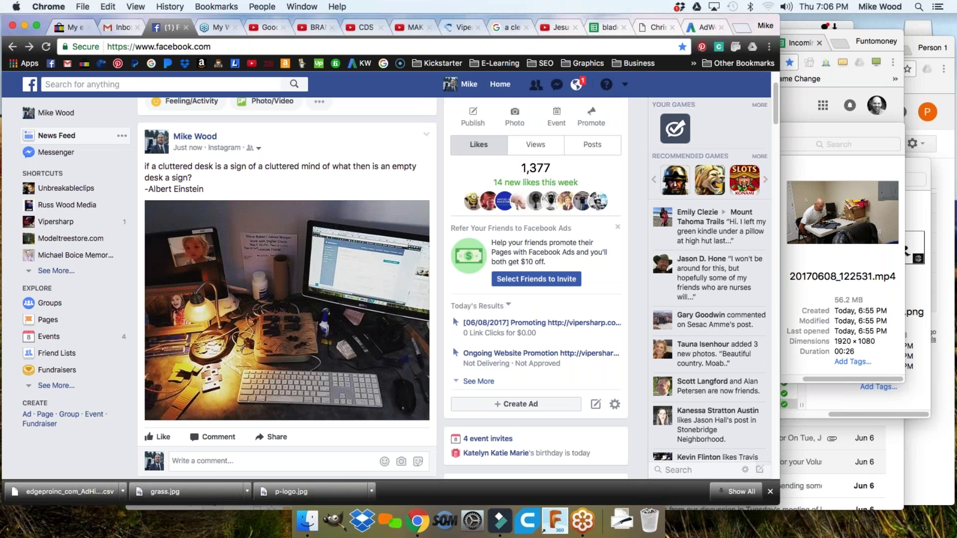
click(701, 29)
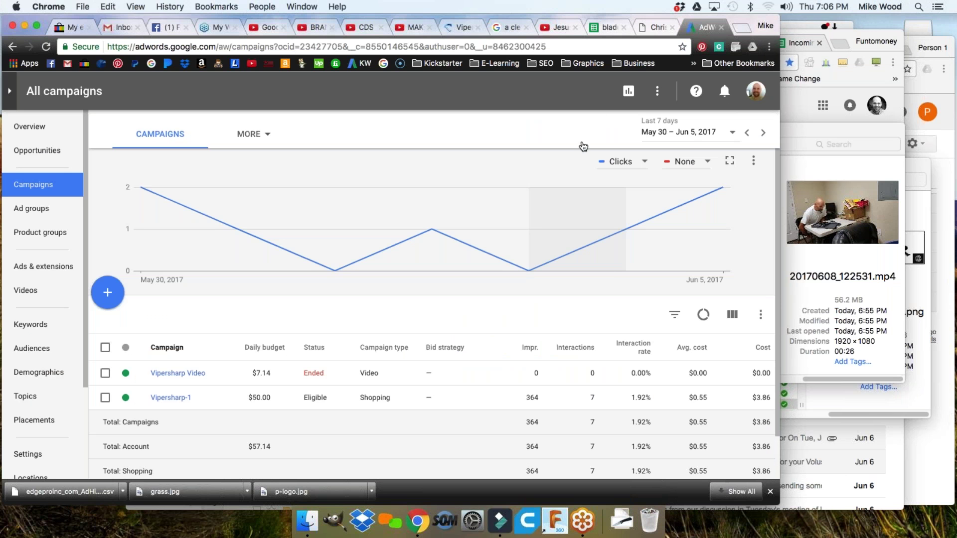
mouse_move(571, 236)
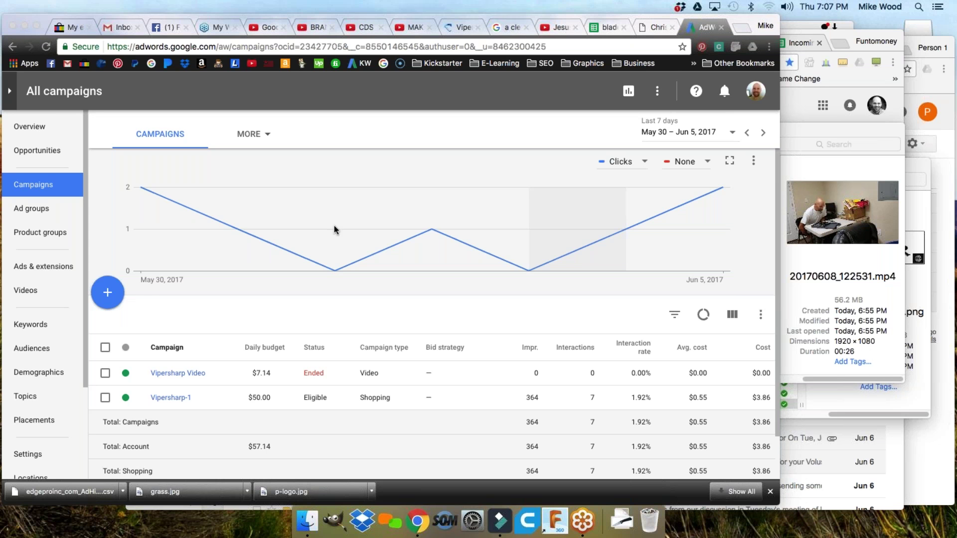
click(173, 304)
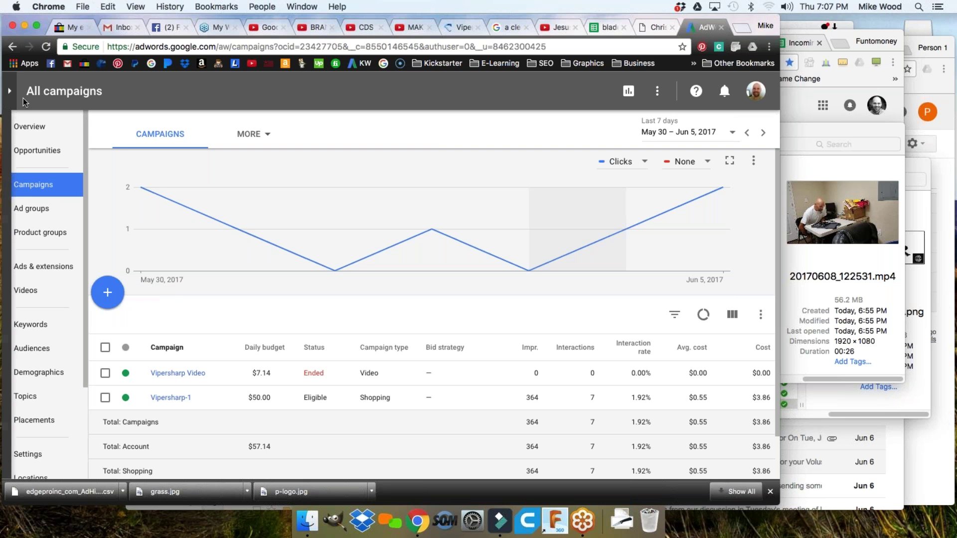
Open the AdWords account Overview and reload the page to get the new version.
click(37, 130)
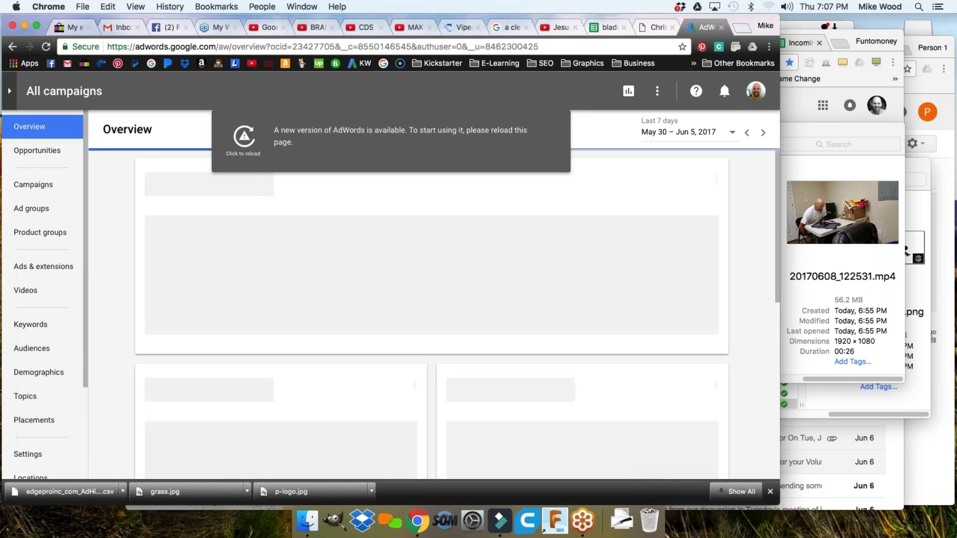
click(45, 47)
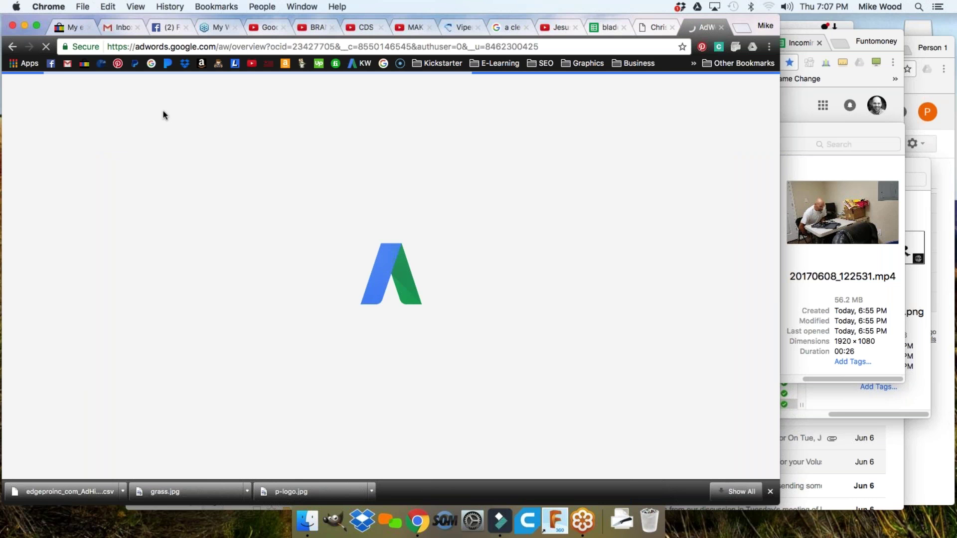
Load spyfu.com in place of the GoToWebinar page and look over its overview page.
click(205, 34)
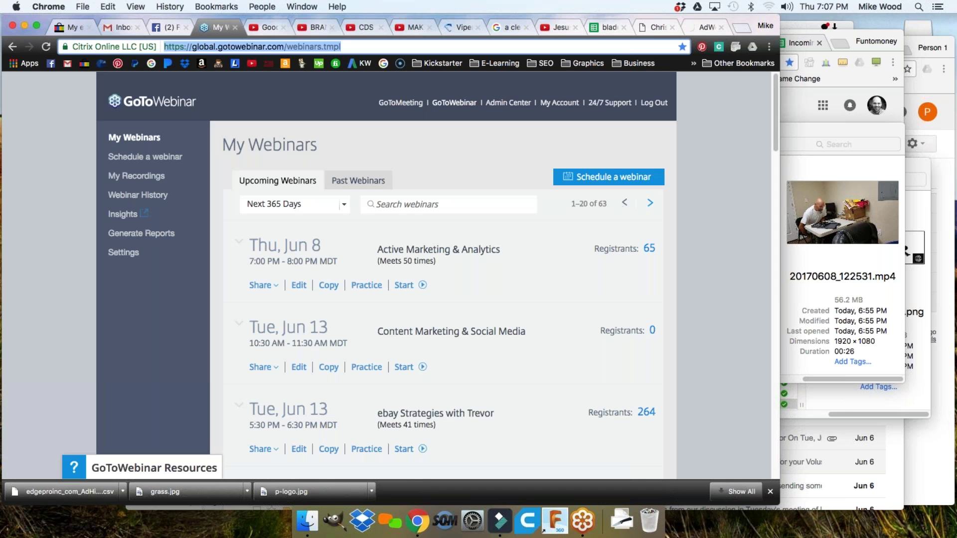
text(spyfu.com)
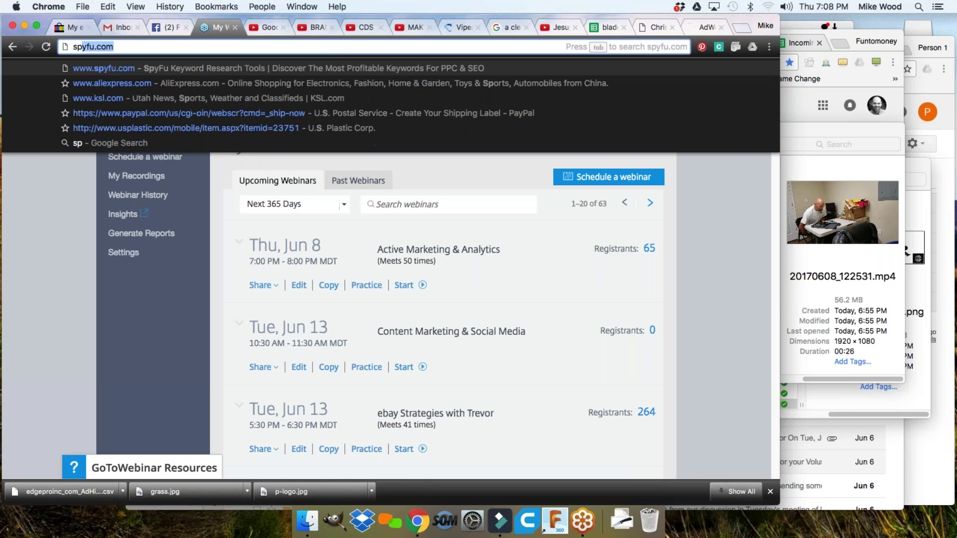
key(Return)
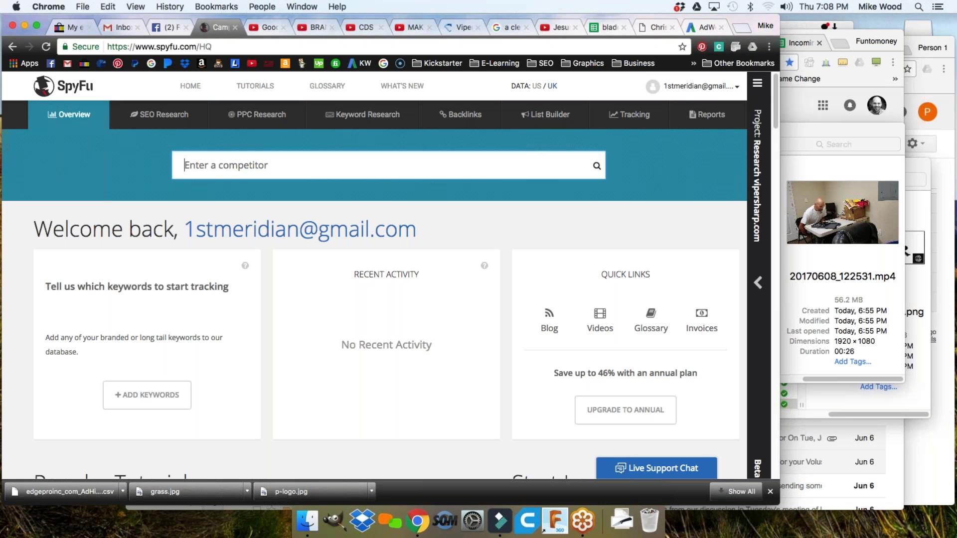
scroll(281, 260, down, 1)
scroll(284, 272, up, 1)
mouse_move(367, 120)
scroll(290, 184, down, 7)
scroll(290, 183, up, 7)
click(270, 162)
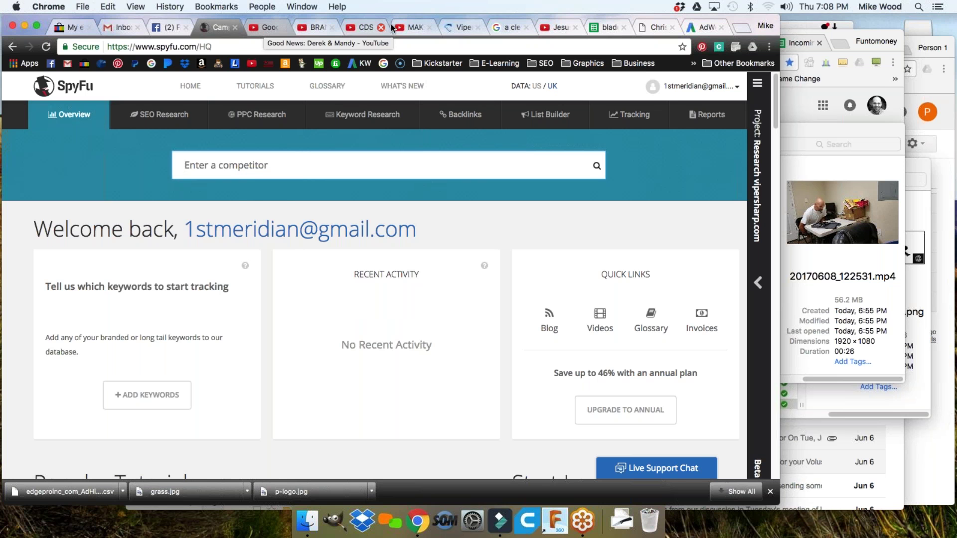
Go to the open Google results and replace the search text with "precision".
click(497, 28)
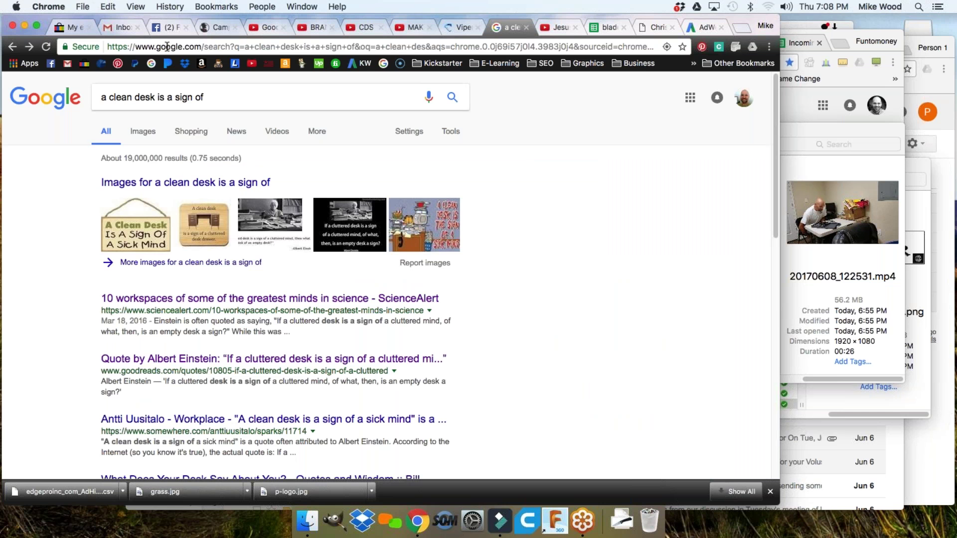
click(211, 89)
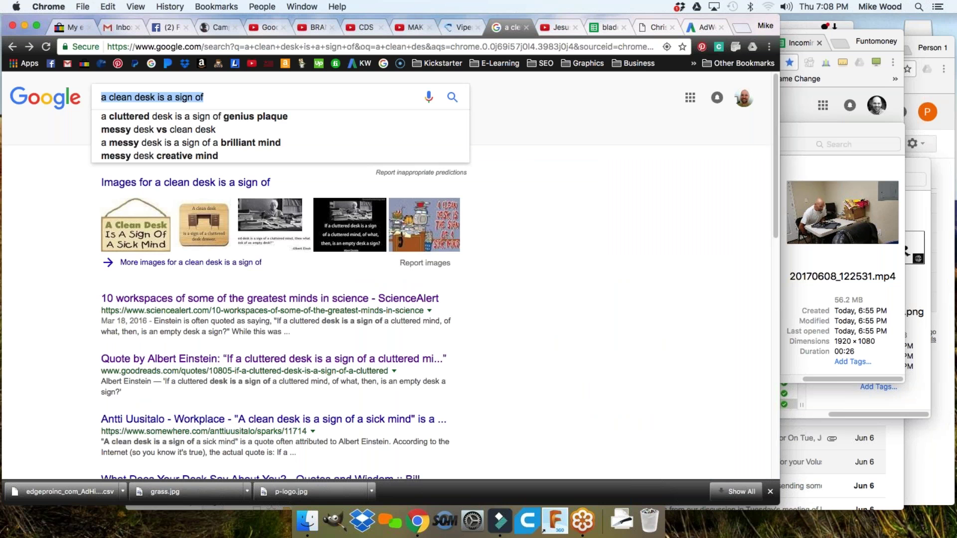
text(prec)
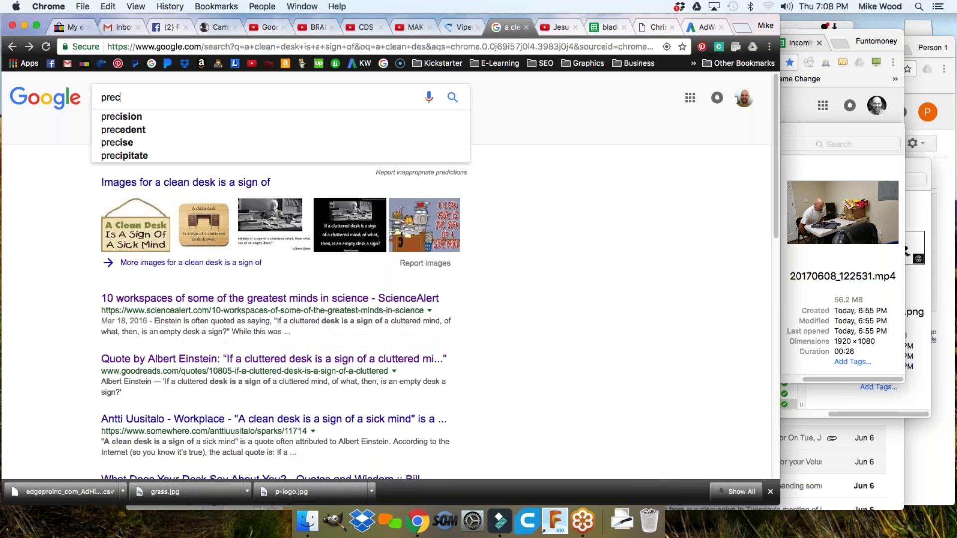
text(ision)
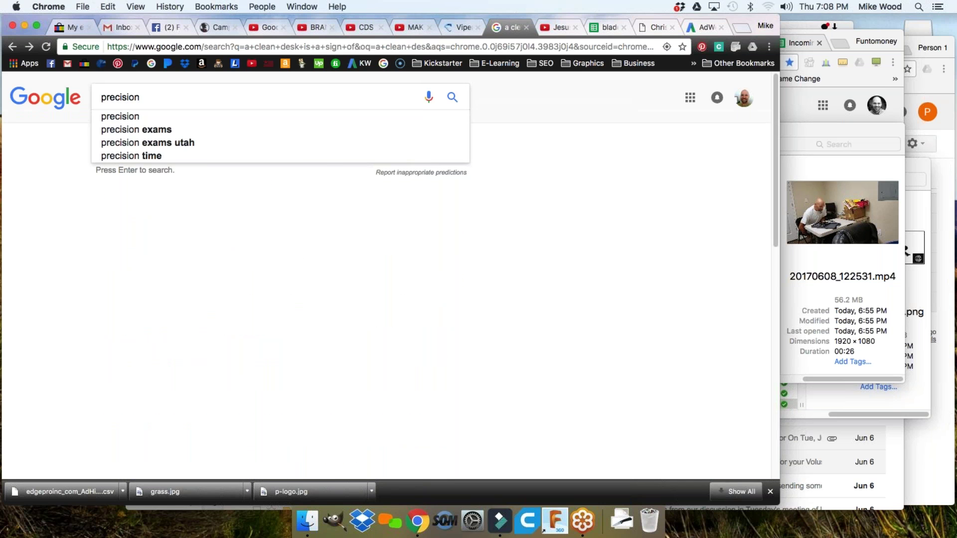
text( knife shar)
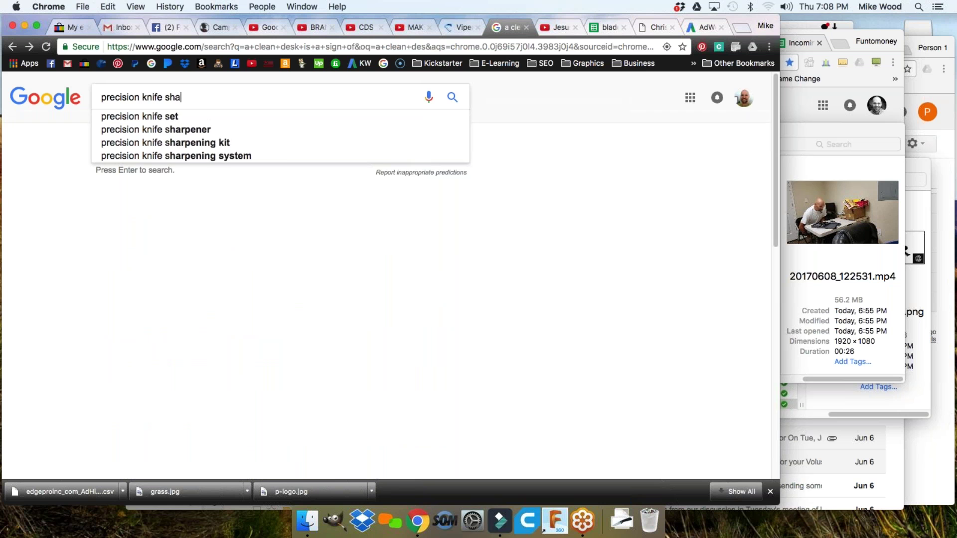
key(BackSpace)
key(BackSpace)
key(BackSpace)
key(BackSpace)
key(BackSpace)
key(BackSpace)
key(BackSpace)
key(BackSpace)
key(BackSpace)
key(BackSpace)
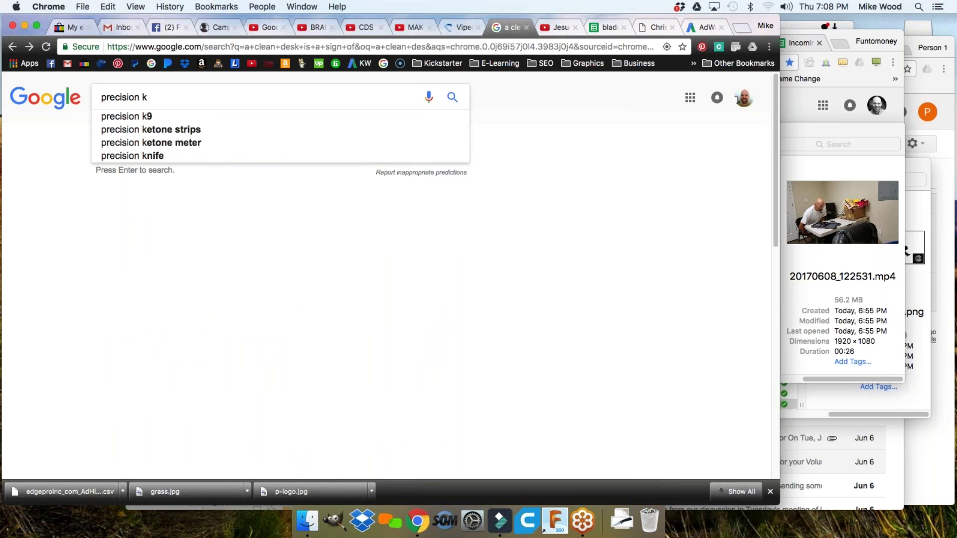
Complete the query as "precision sharpening system" and run the Google search.
text(sharpenin)
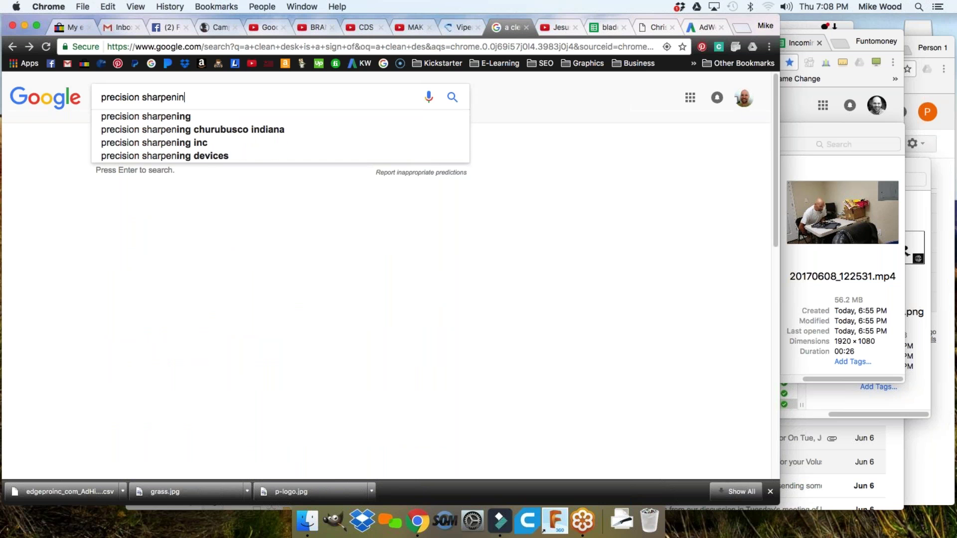
text(g system)
key(Return)
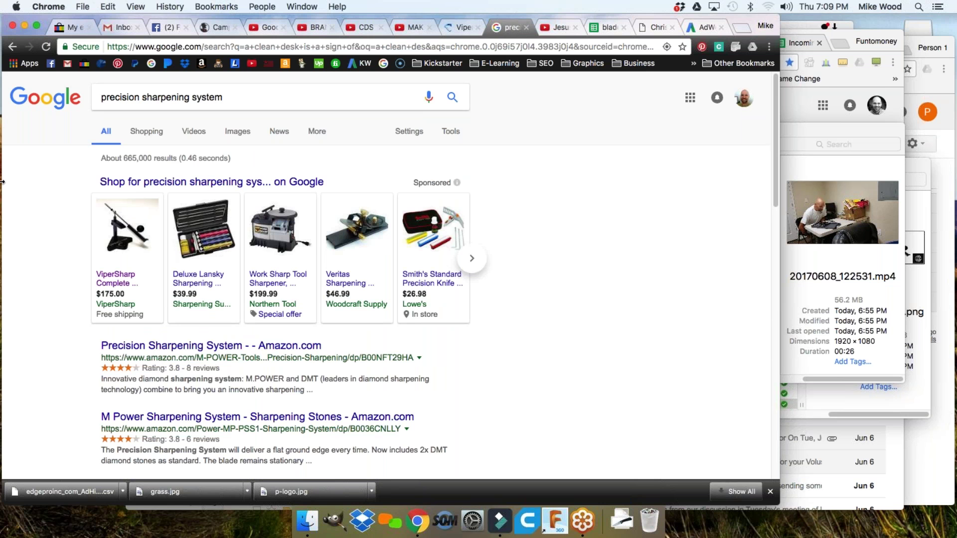
scroll(544, 256, down, 2)
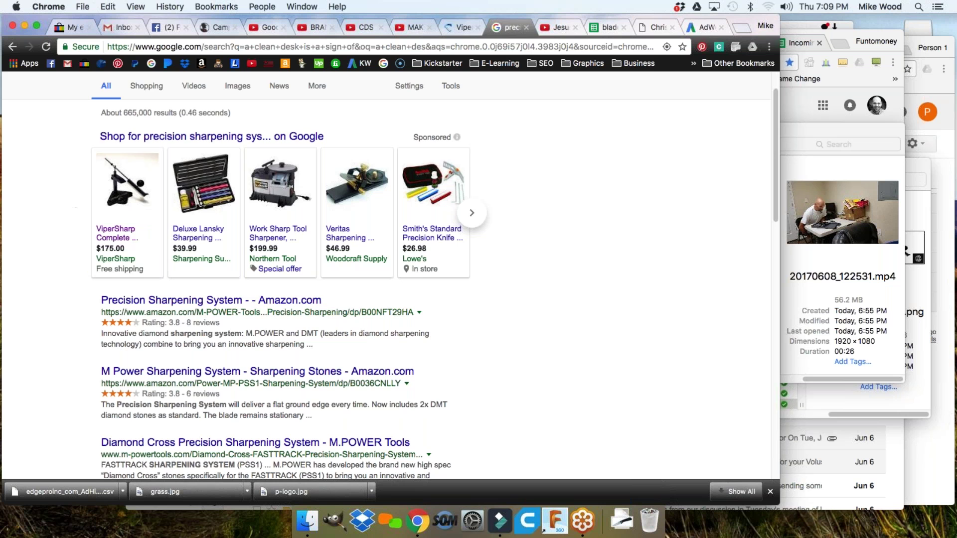
Review the AdWords Overview, including the Biggest changes and Campaigns cards.
click(699, 28)
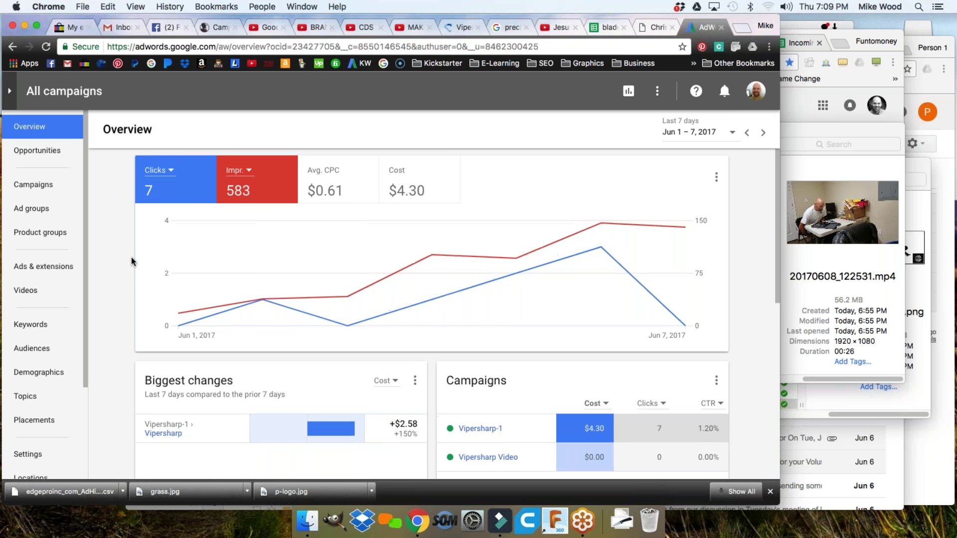
scroll(124, 252, down, 4)
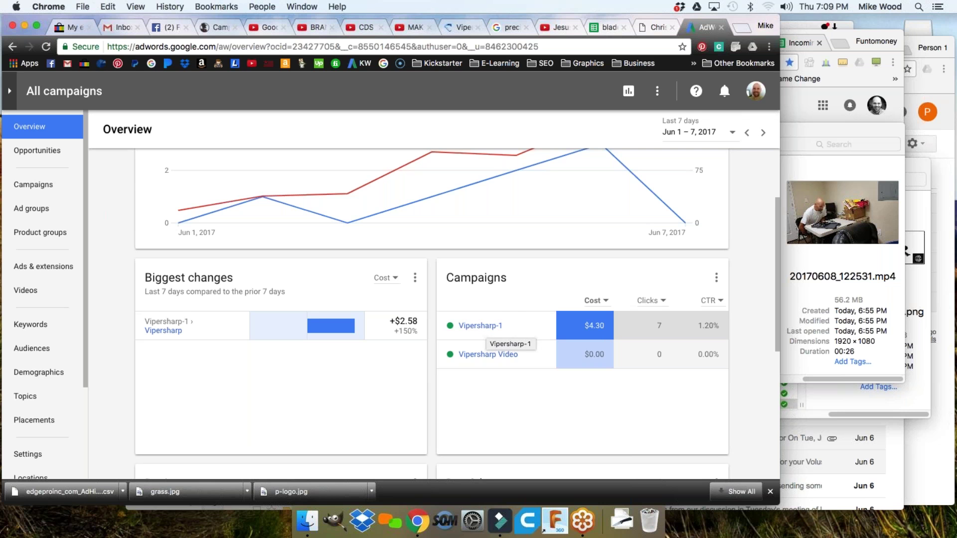
click(647, 29)
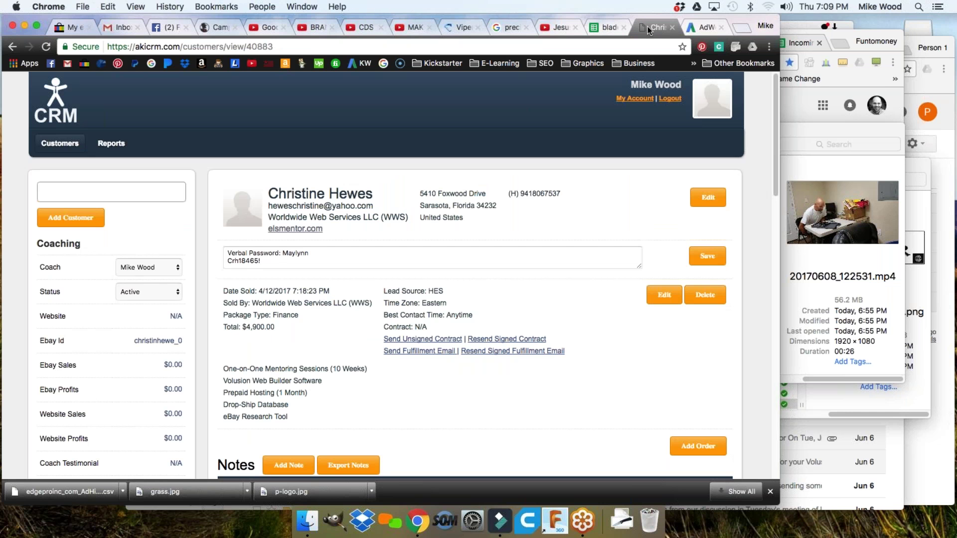
click(697, 28)
Examine the Google shopping ads and organic results for "precision sharpening system", highlighting the ViperSharp Professional Precision Sharpening System listing.
click(509, 29)
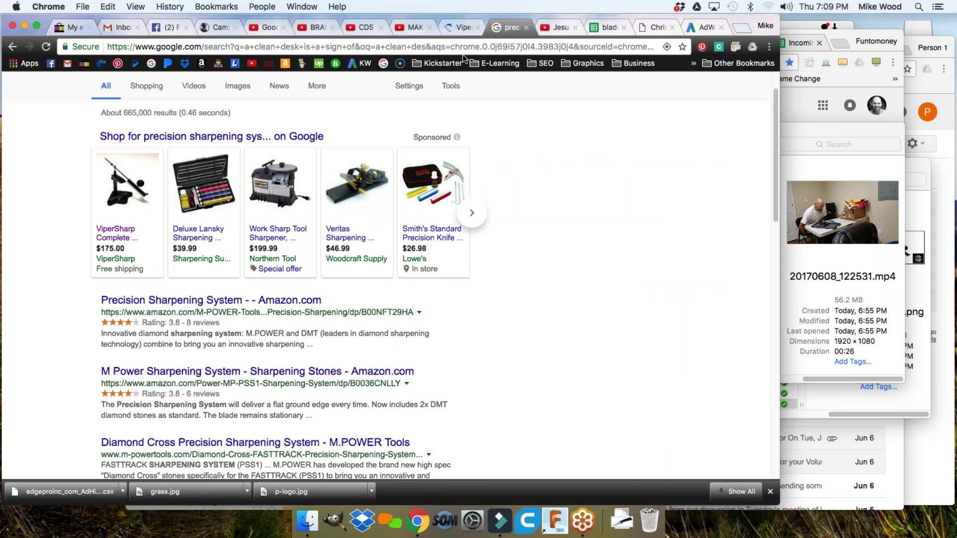
scroll(408, 106, up, 2)
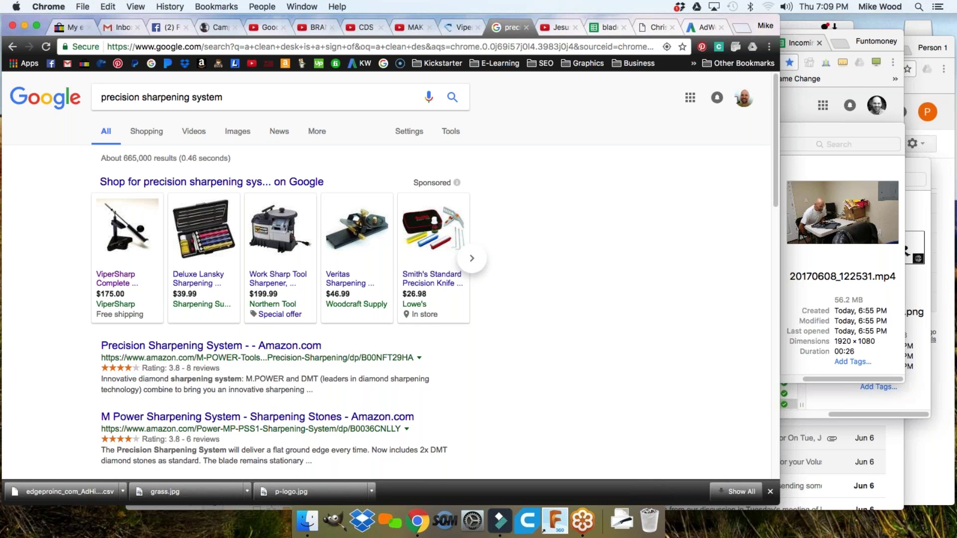
scroll(80, 201, down, 2)
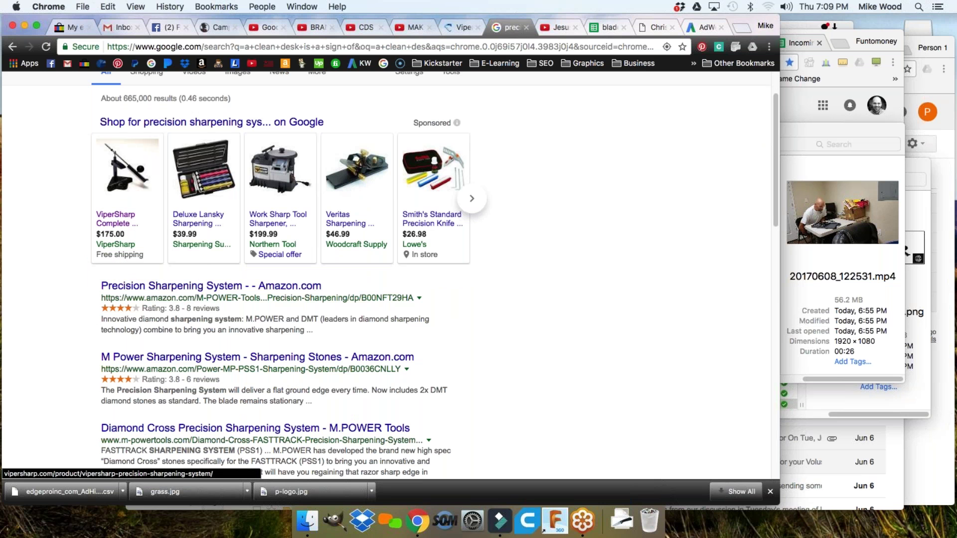
scroll(72, 241, down, 5)
scroll(71, 242, down, 3)
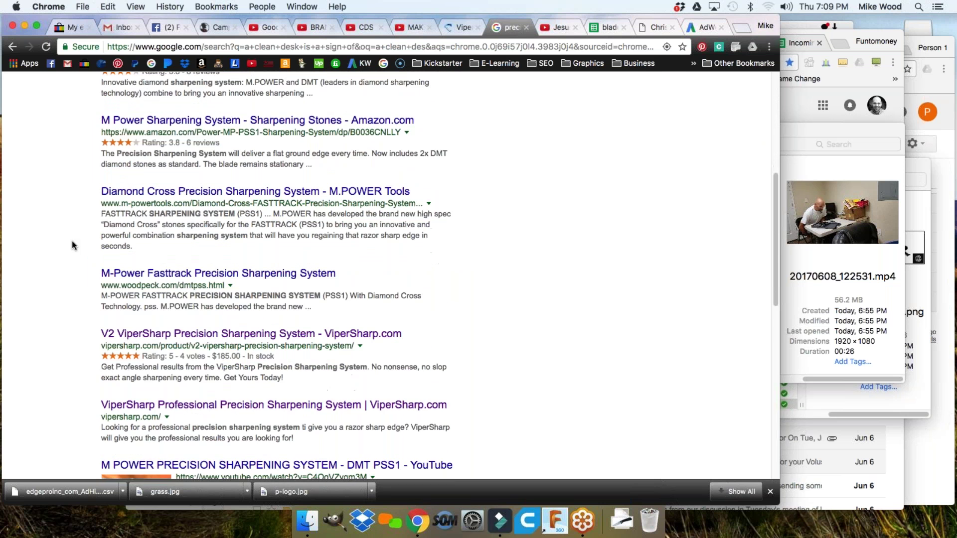
scroll(71, 242, down, 2)
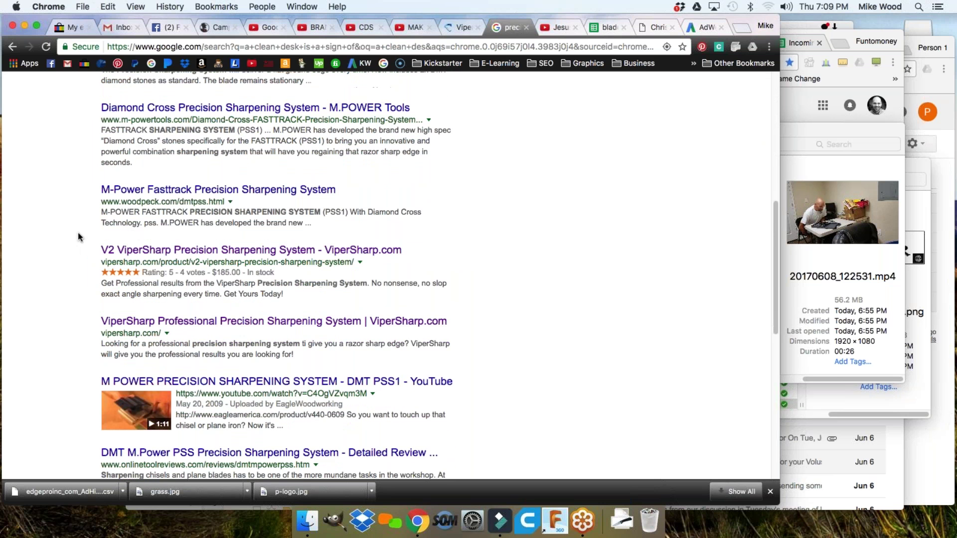
drag(89, 261, 355, 262)
drag(102, 320, 447, 321)
scroll(161, 327, down, 1)
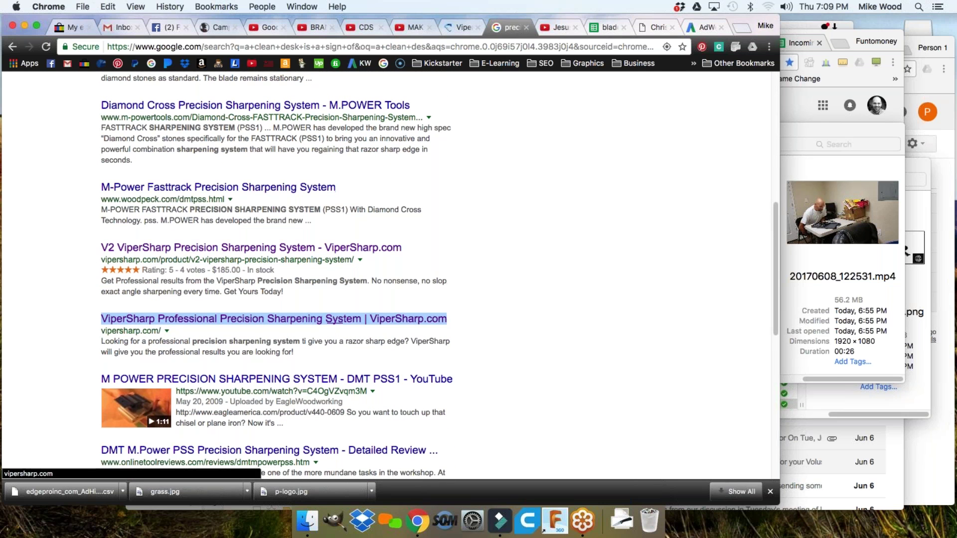
scroll(83, 284, up, 10)
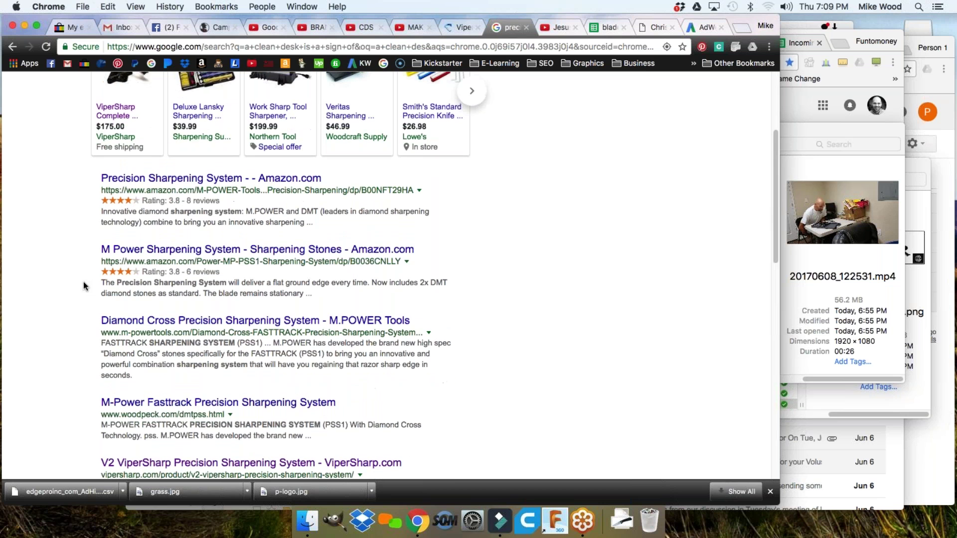
scroll(84, 285, up, 3)
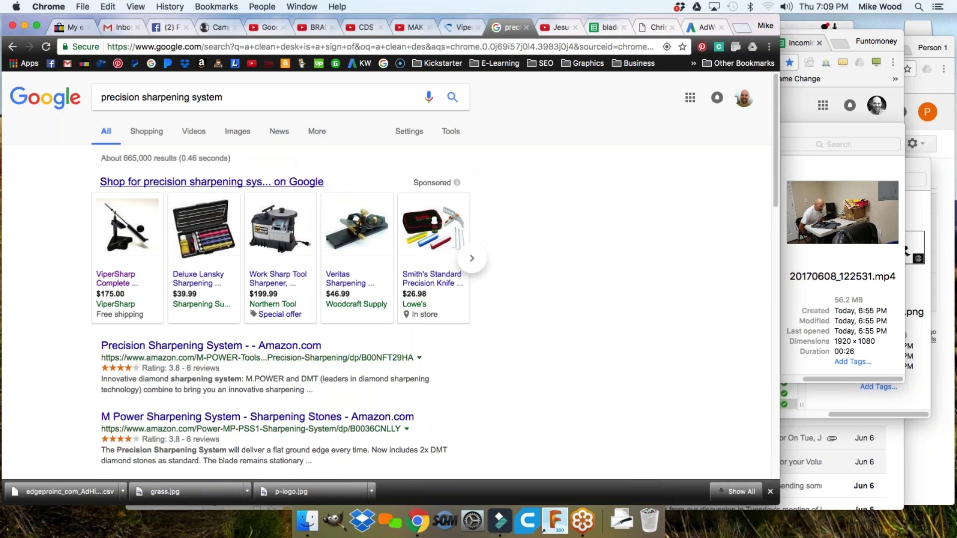
Highlight the Google search query, review the organic listings and open the Amazon.com "Precision Sharpening System" result.
drag(234, 101, 93, 84)
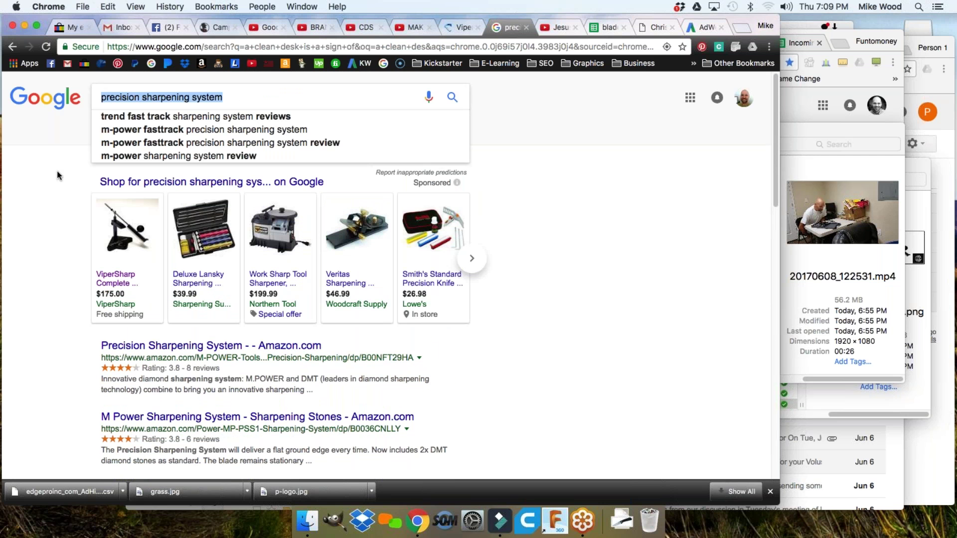
key(Right)
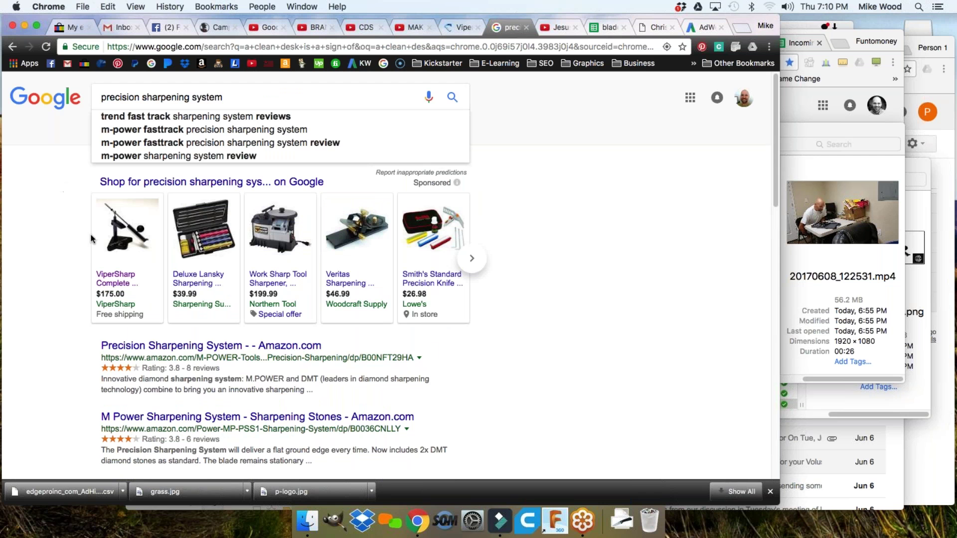
scroll(44, 258, down, 5)
scroll(44, 258, down, 3)
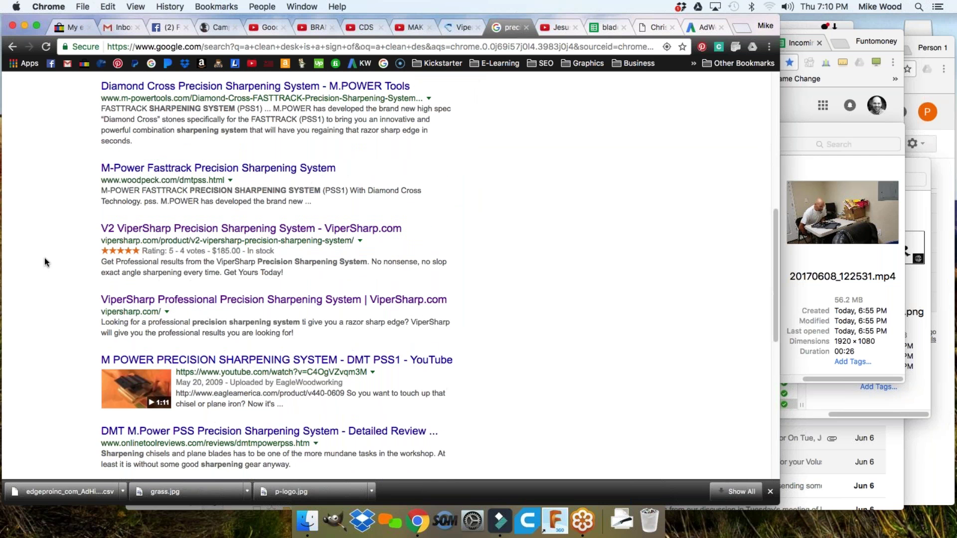
scroll(66, 244, up, 5)
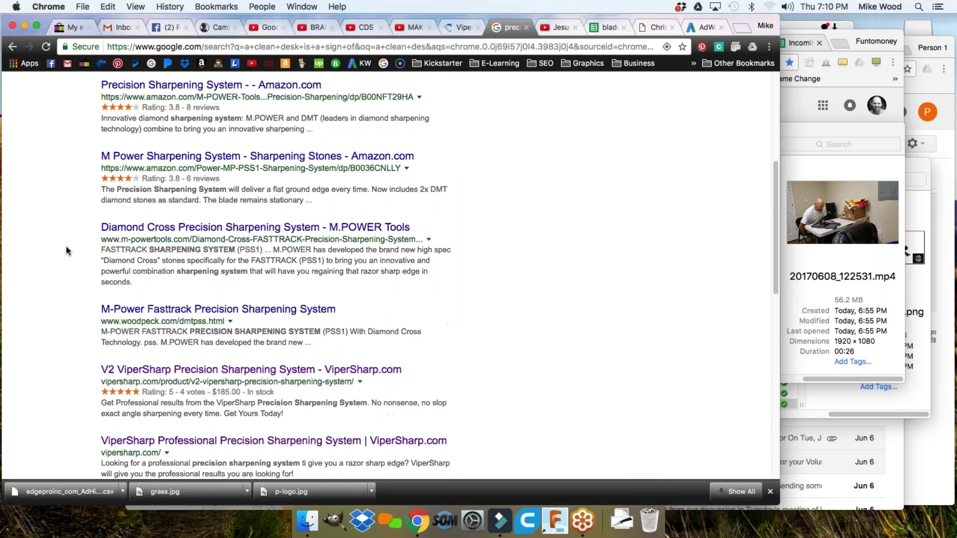
click(180, 170)
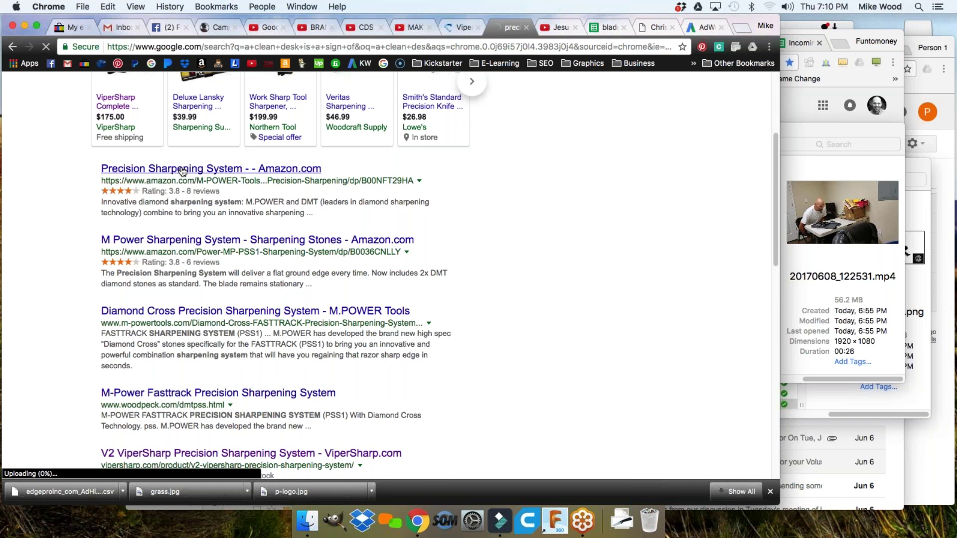
Look over the opened Amazon product page and return to the Google results for "precision sharpening system".
scroll(183, 171, down, 5)
scroll(182, 200, up, 5)
key(super+bracketleft)
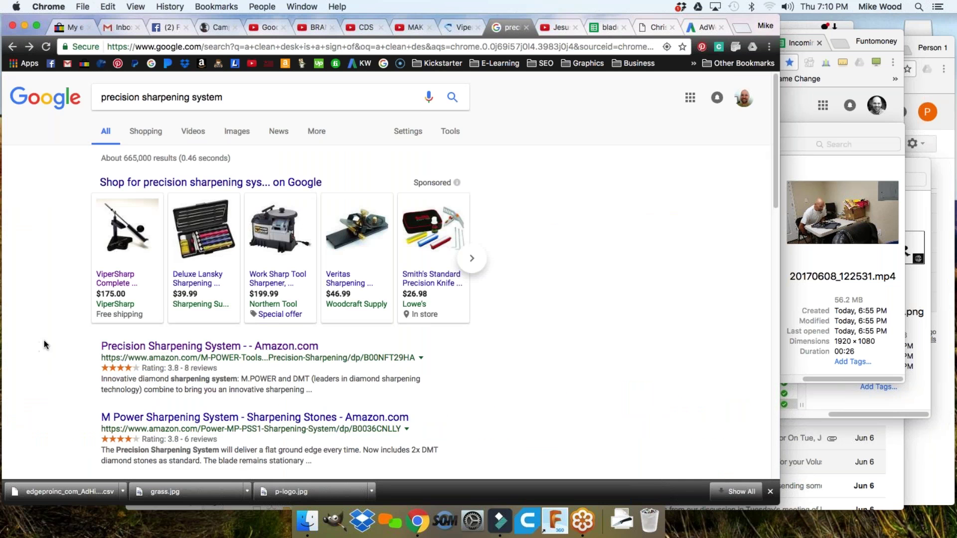
Examine the organic listings below the shopping ads, comparing the Amazon and M.POWER results with the two ViperSharp.com listings.
scroll(44, 341, down, 3)
scroll(46, 339, down, 3)
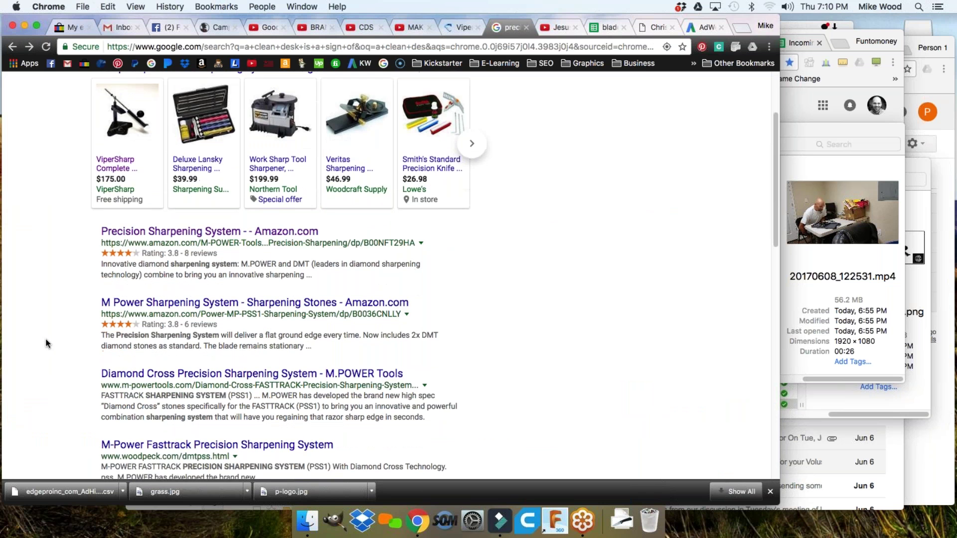
scroll(46, 344, down, 4)
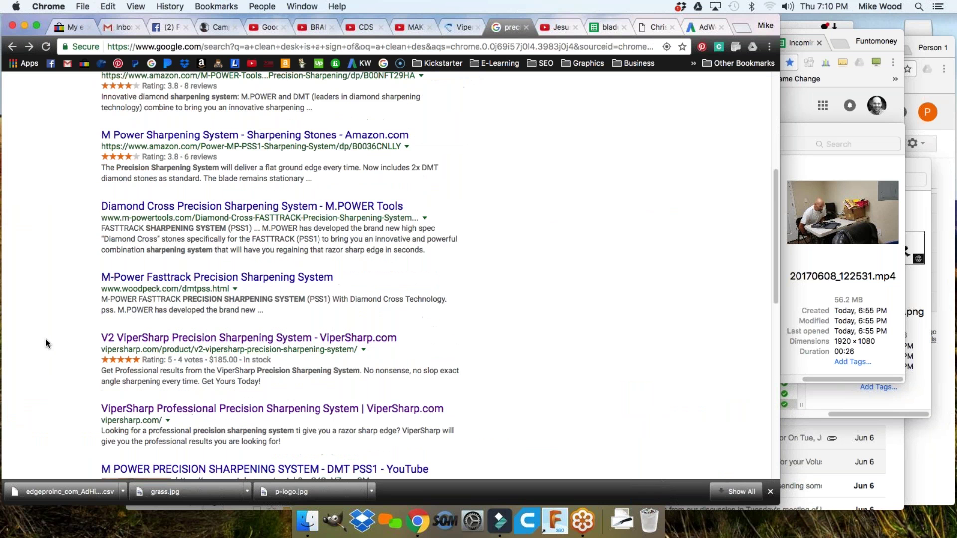
scroll(46, 343, up, 3)
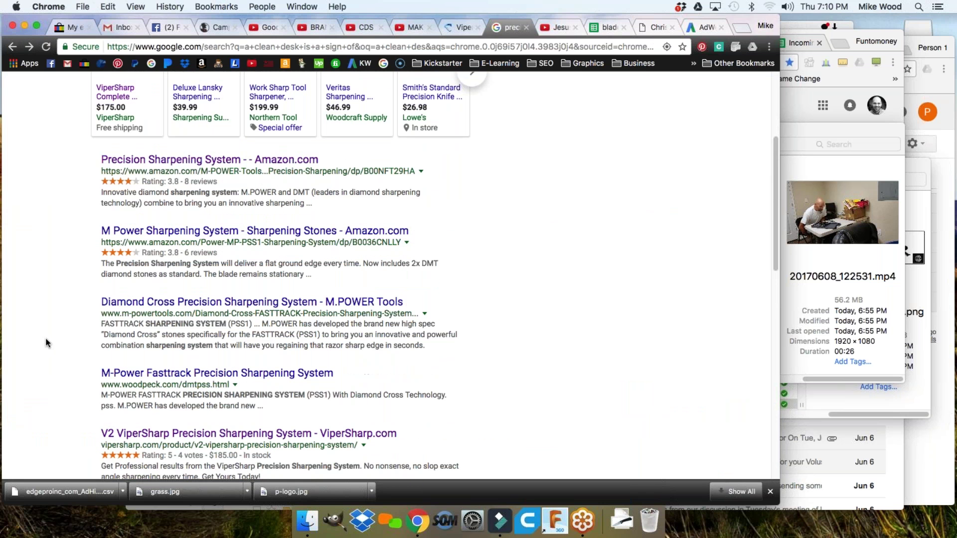
scroll(79, 416, down, 1)
scroll(75, 406, down, 4)
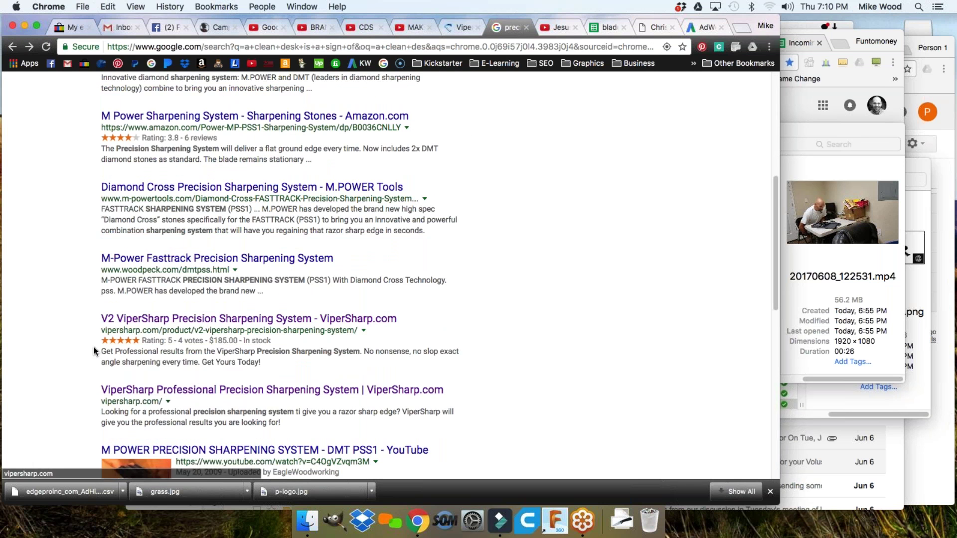
scroll(92, 342, down, 6)
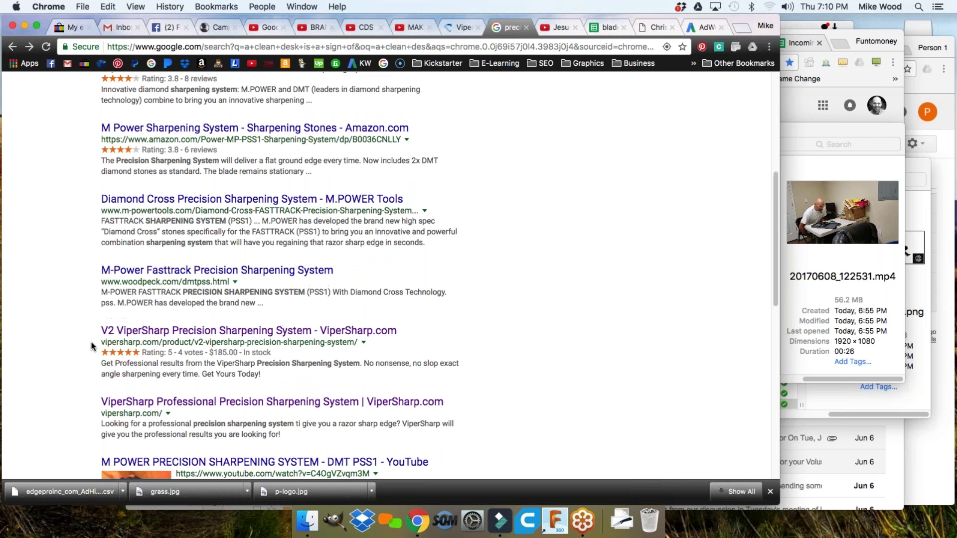
scroll(88, 342, down, 4)
scroll(89, 342, up, 14)
scroll(89, 342, up, 5)
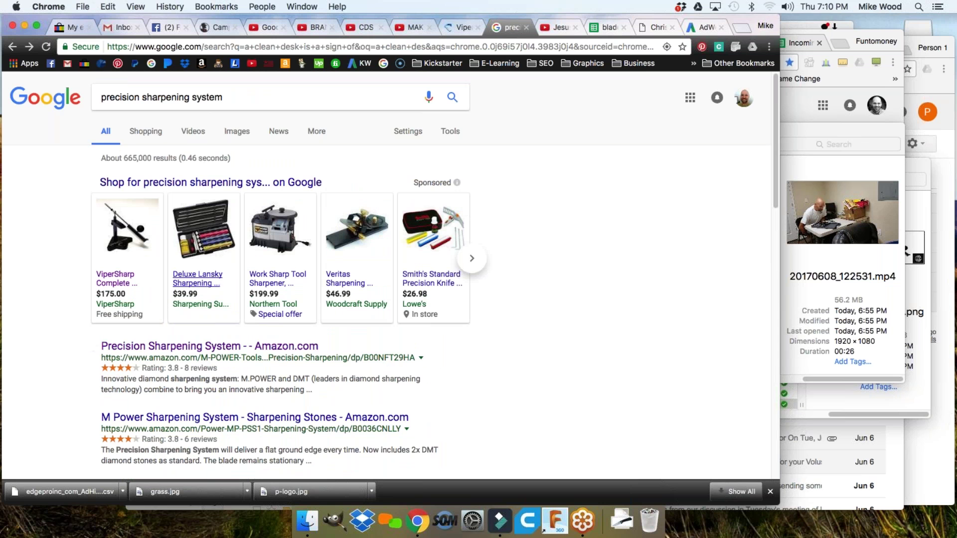
Switch to AdWords, show the campaigns list and review the Vipersharp-1 shopping campaign's impressions, interactions and cost.
click(701, 25)
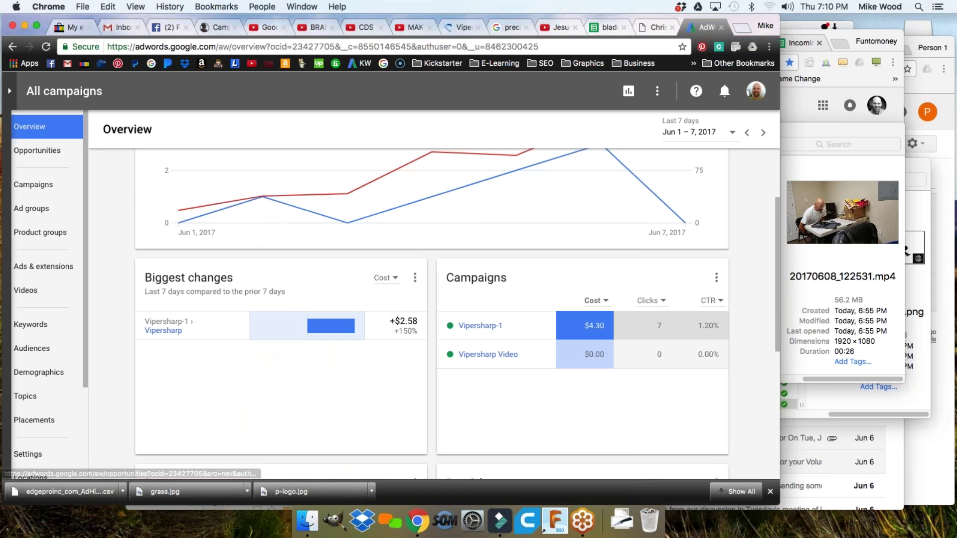
click(34, 187)
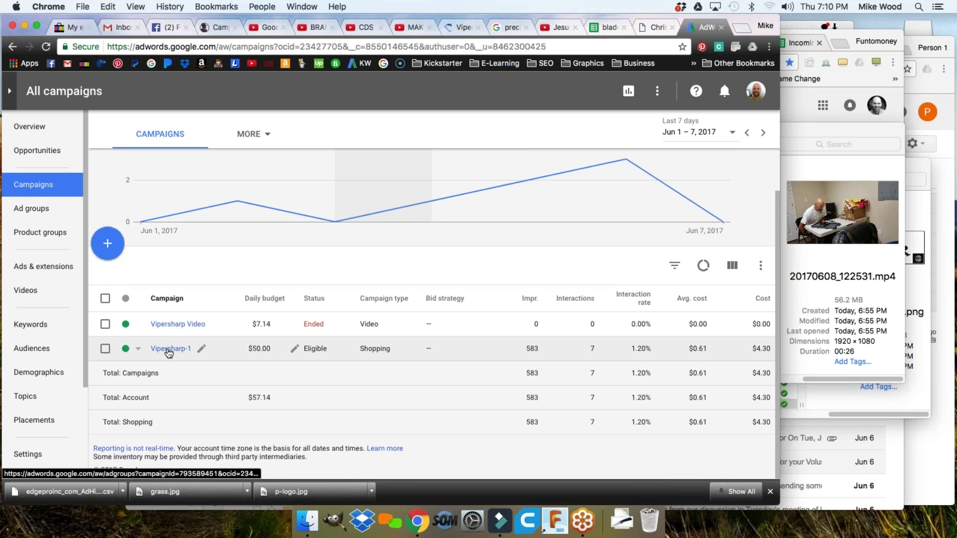
click(170, 351)
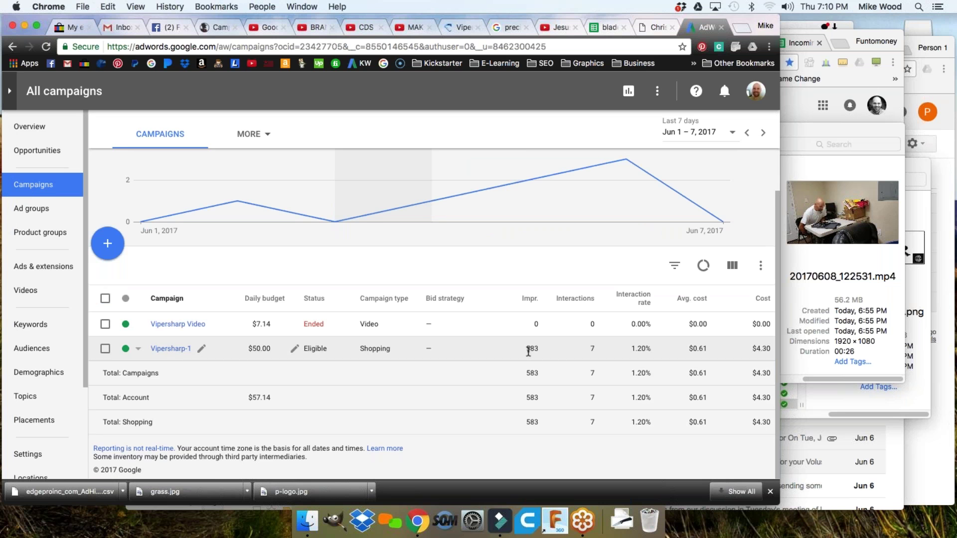
click(804, 356)
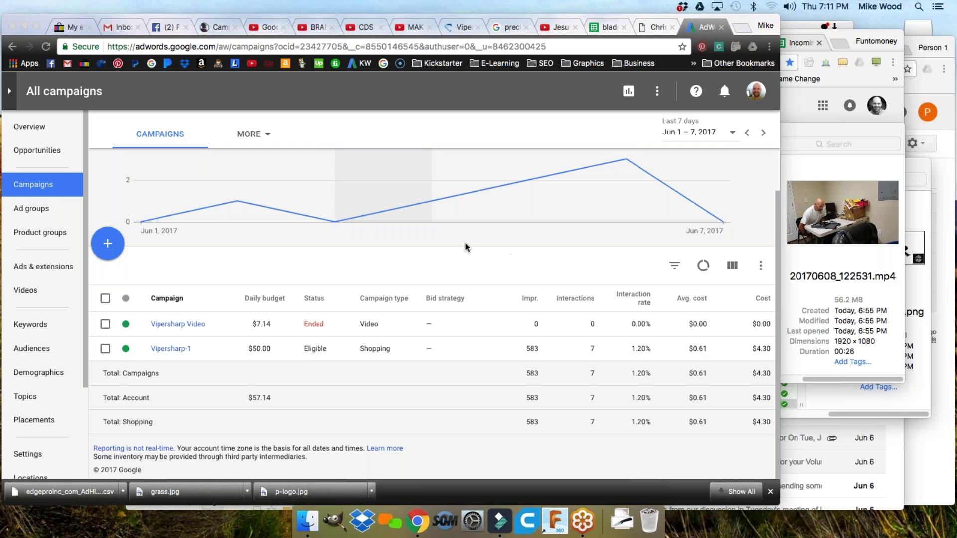
Start a new campaign from the campaigns list to show the available campaign types.
scroll(442, 334, up, 2)
scroll(441, 333, down, 2)
scroll(399, 321, up, 2)
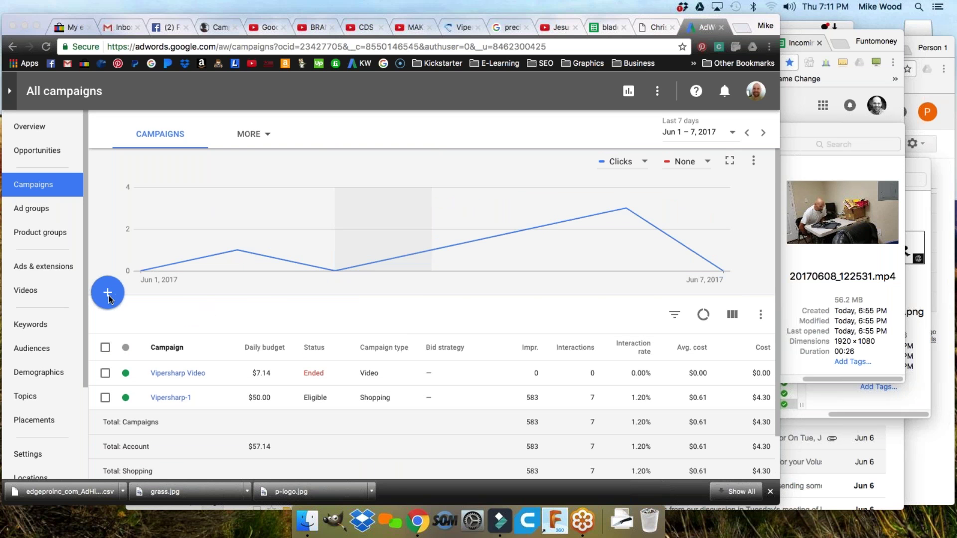
click(131, 310)
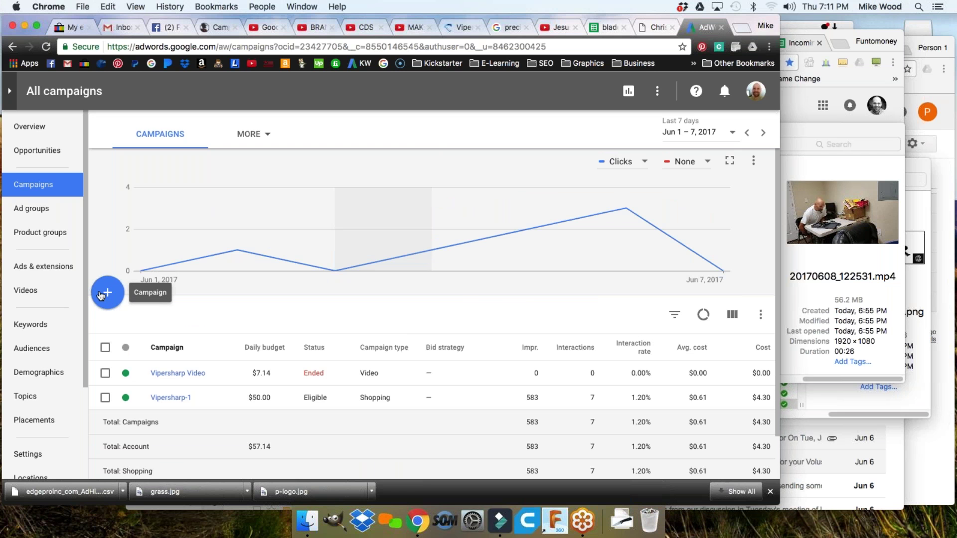
click(108, 297)
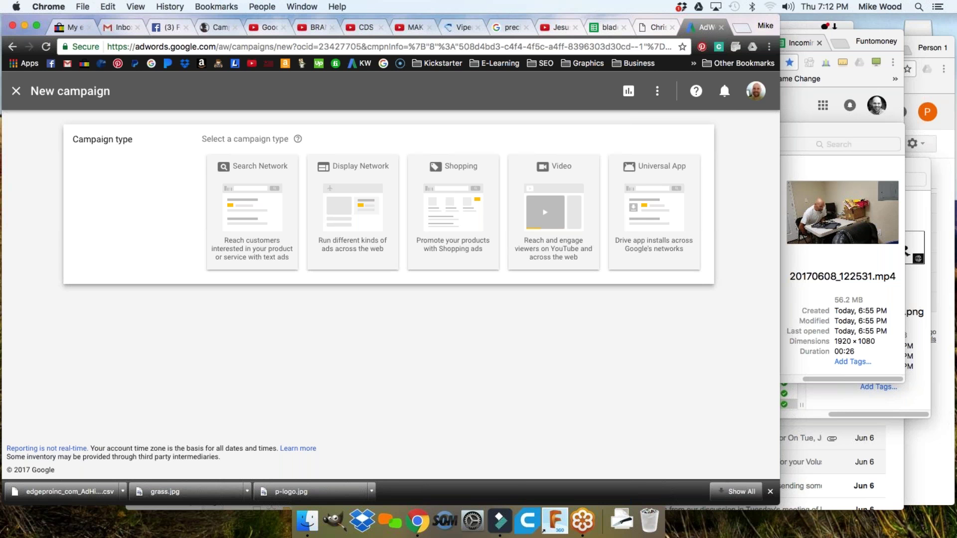
Return to the Google results and change the query to "knife sharpening system", running the search.
click(504, 27)
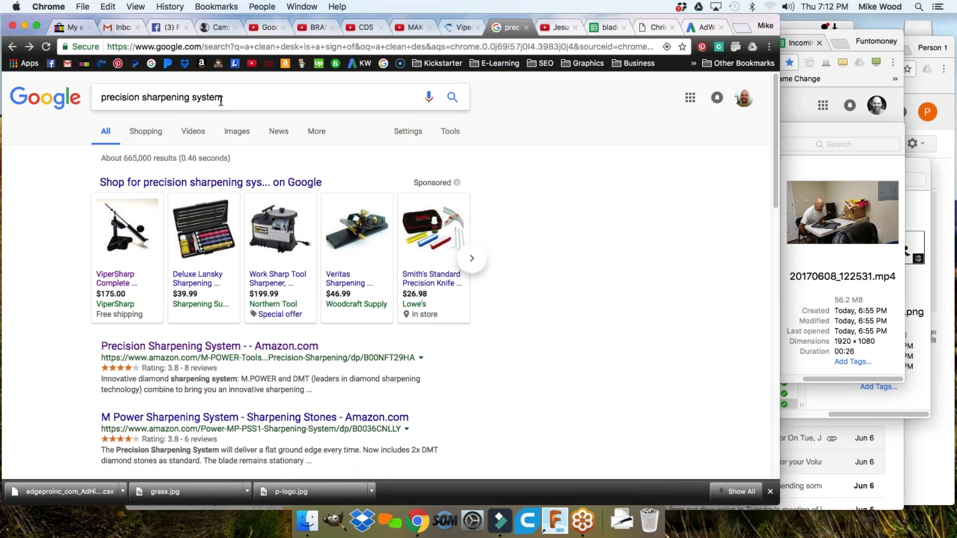
drag(143, 98, 39, 85)
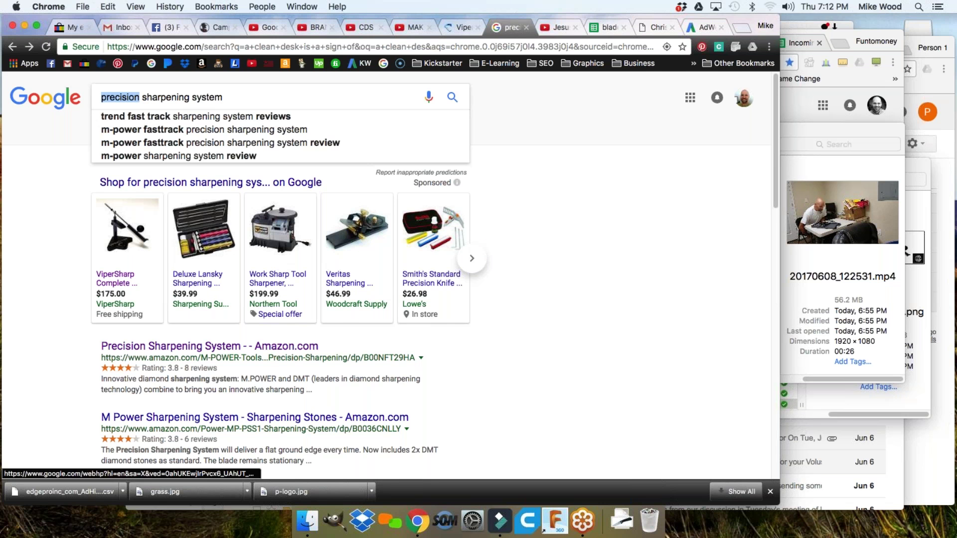
text(knife)
key(Return)
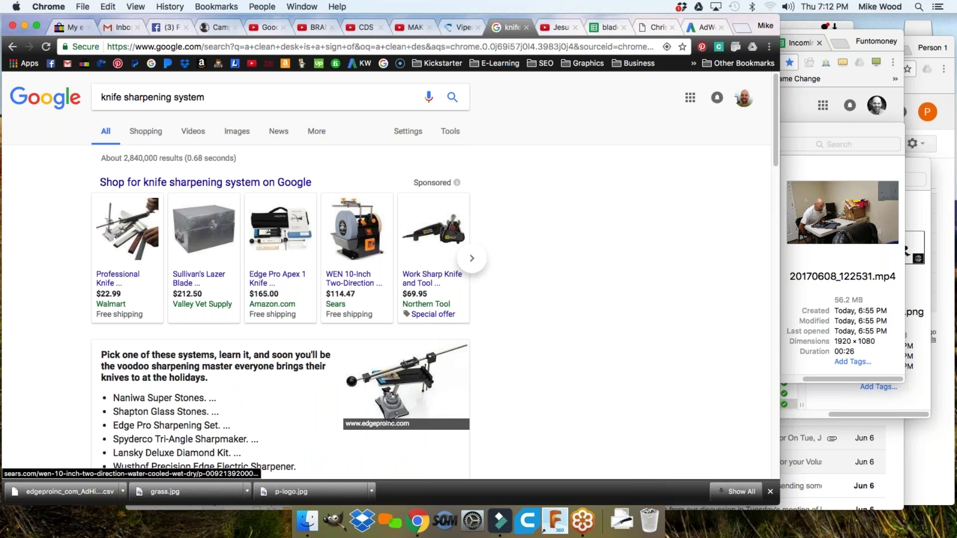
Examine the shopping ads, featured snippet and organic listings for "knife sharpening system", checking which competitors rank.
scroll(474, 250, down, 5)
scroll(474, 246, down, 3)
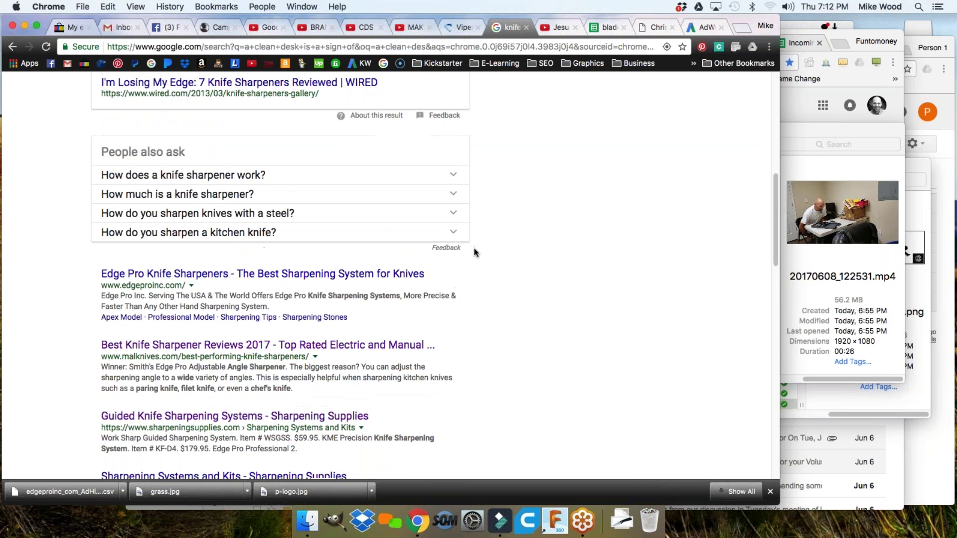
scroll(465, 252, up, 7)
scroll(465, 257, down, 10)
scroll(72, 279, down, 3)
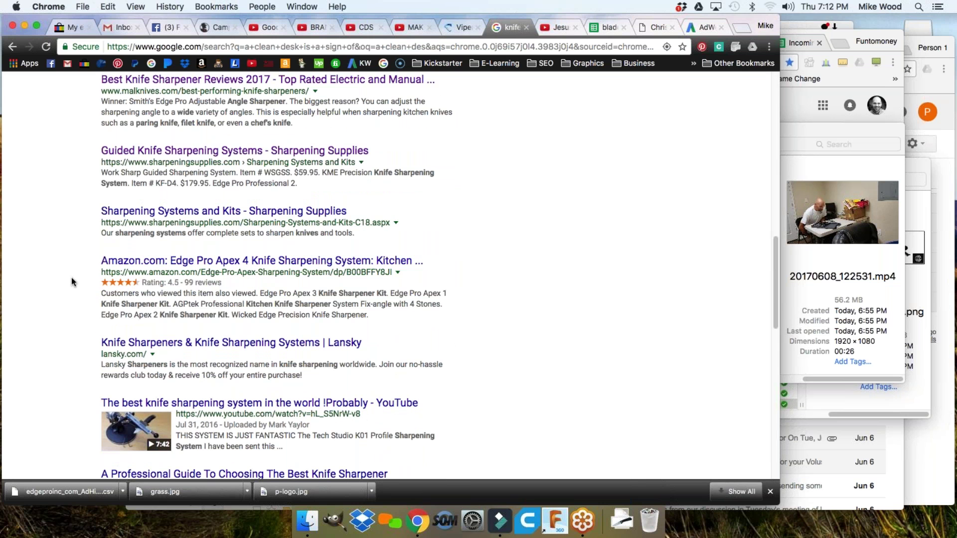
scroll(71, 277, down, 7)
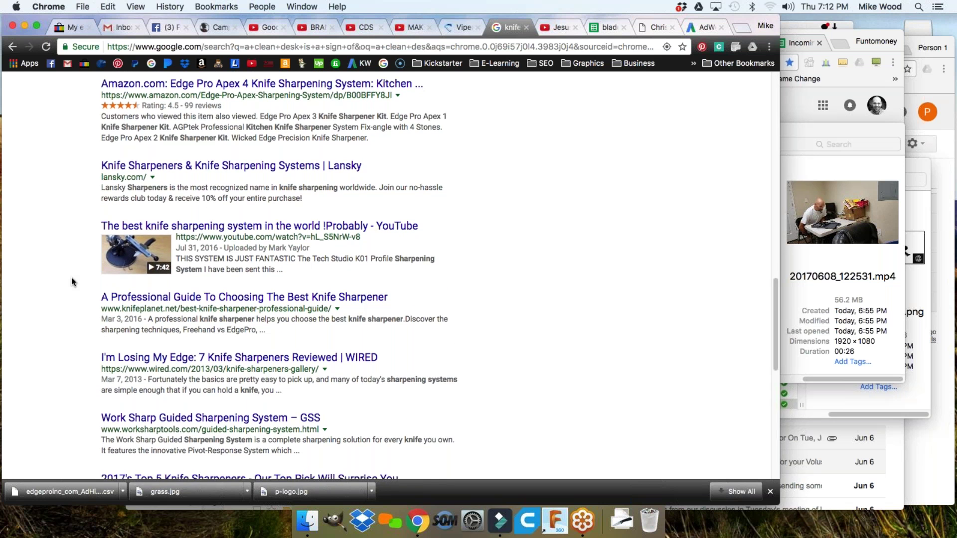
scroll(70, 277, down, 5)
scroll(72, 278, up, 3)
scroll(72, 276, up, 15)
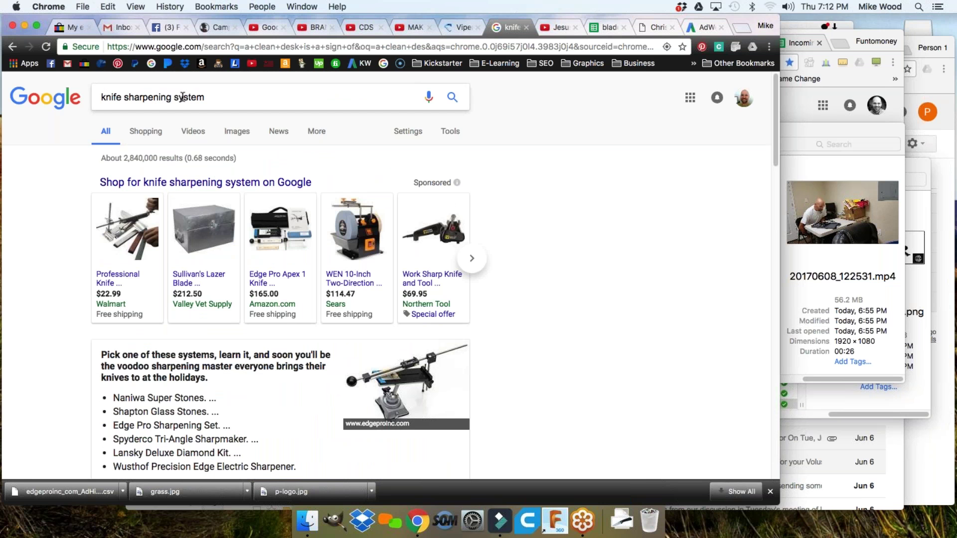
Shorten the Google query to "knife sharpener" and run the search.
drag(214, 98, 159, 97)
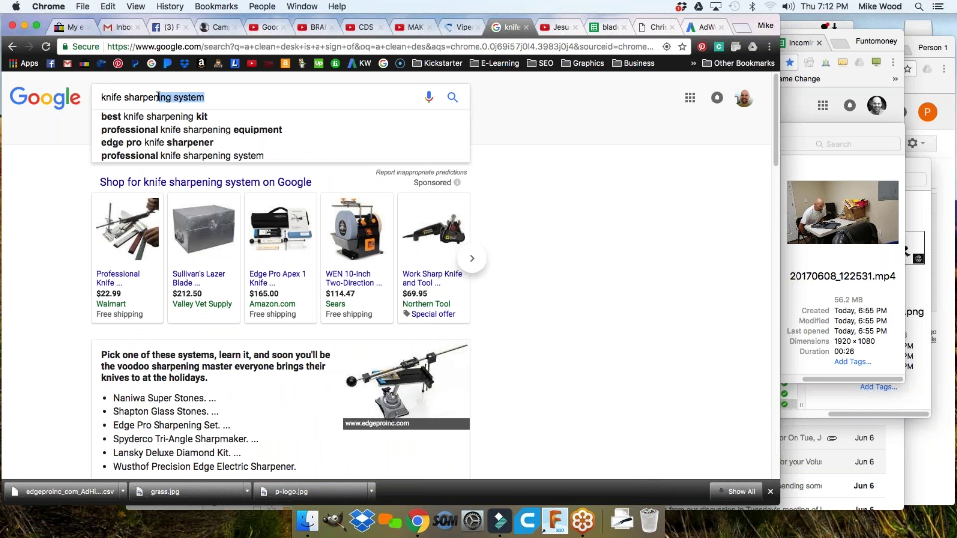
text(er)
key(Return)
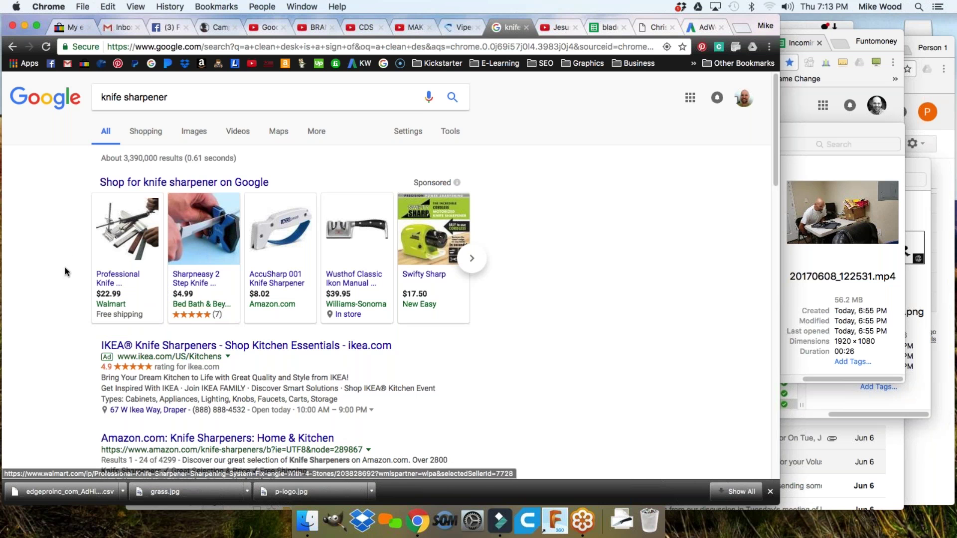
Compare the shopping and IKEA text ads for "knife sharpener" with the Search Network and Shopping campaign types in AdWords.
scroll(35, 333, down, 5)
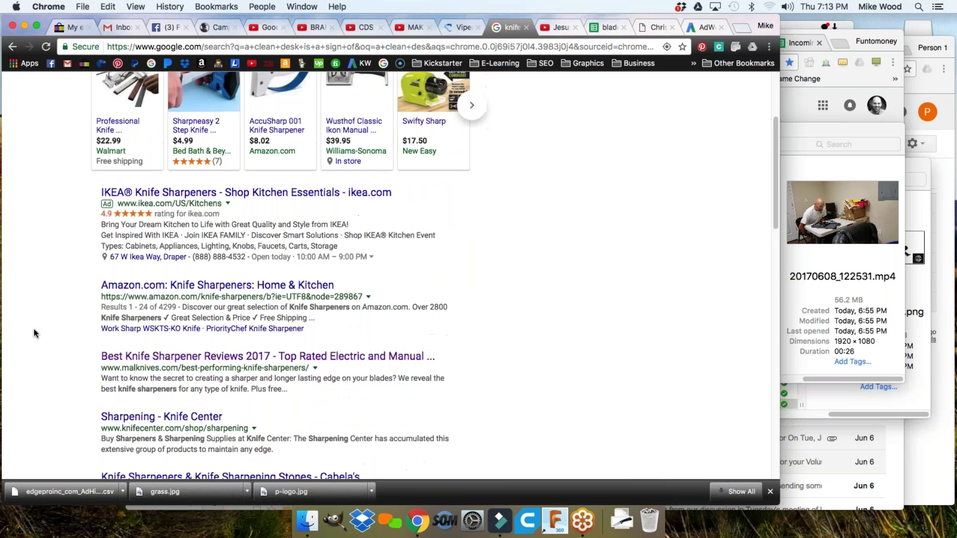
scroll(35, 333, up, 5)
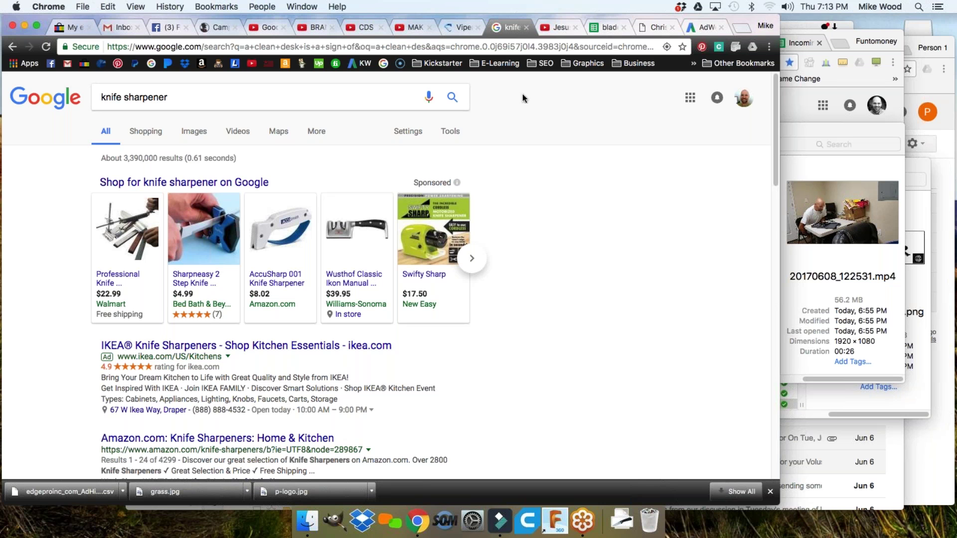
click(697, 26)
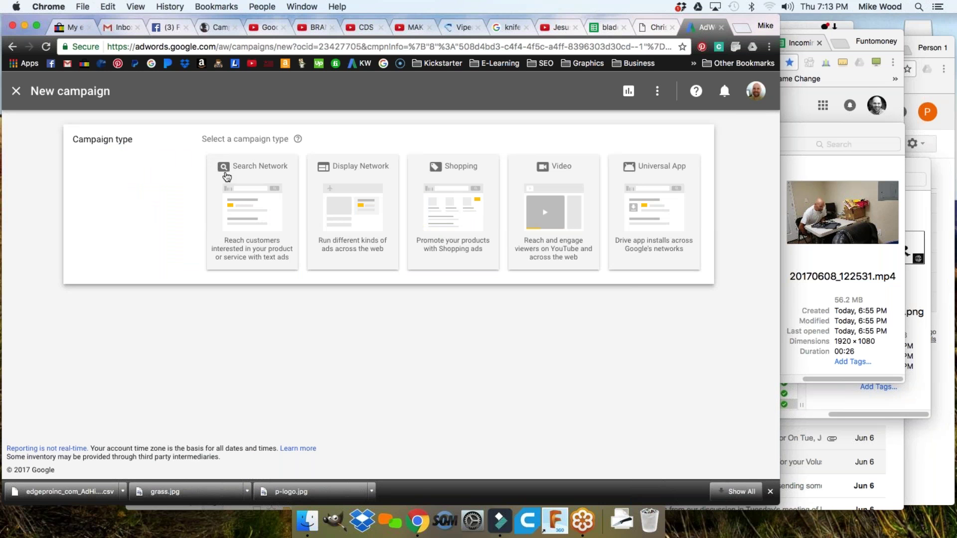
click(503, 28)
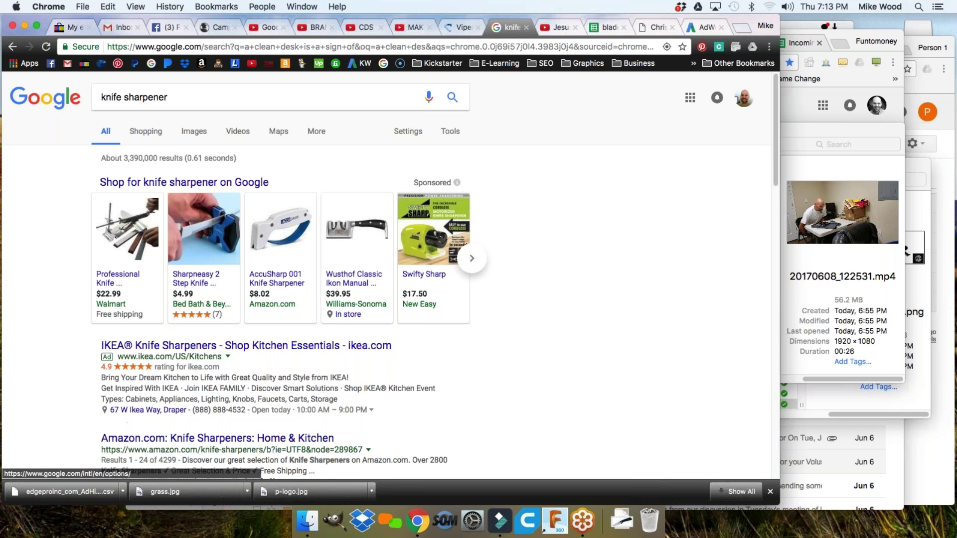
click(695, 26)
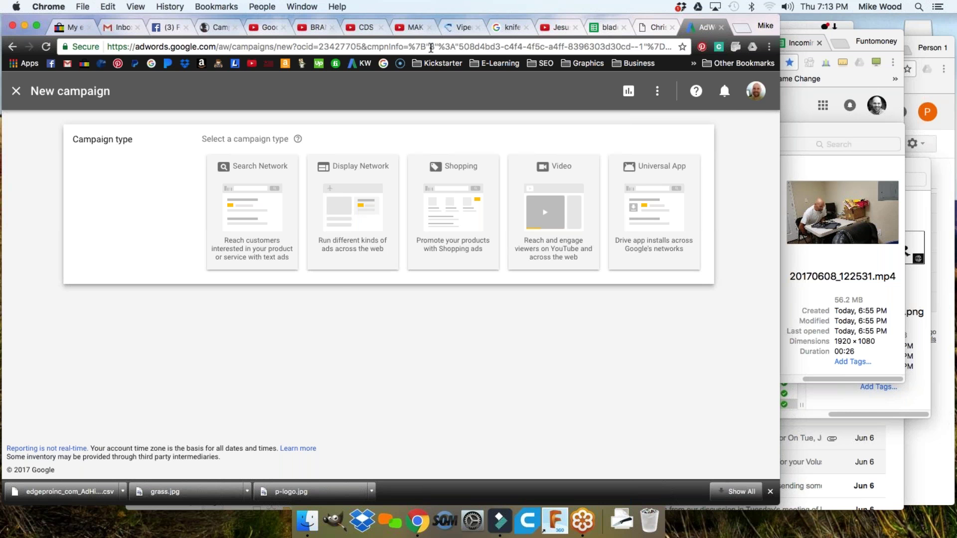
click(511, 32)
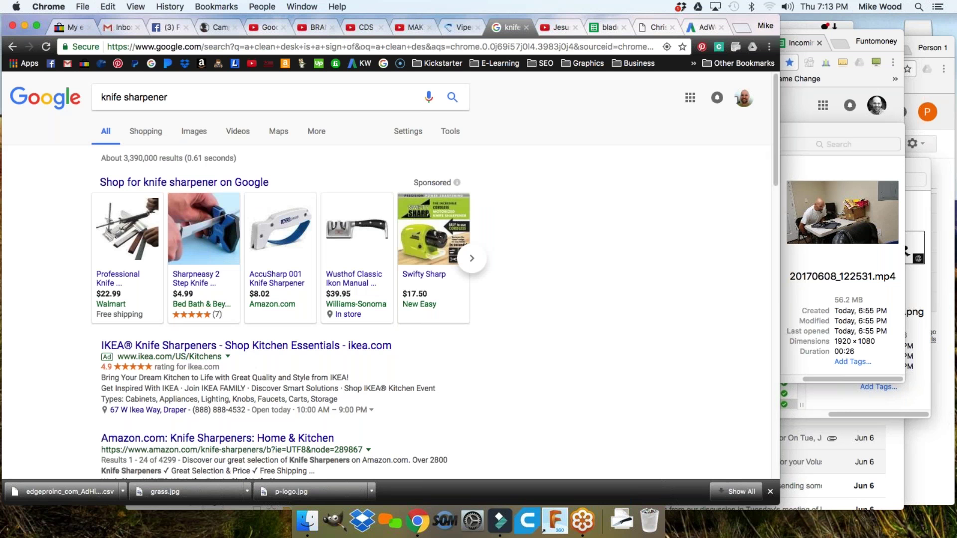
Open the malknives.com "Best Knife Sharpener Reviews 2017" result and look through its comparison table and product reviews.
scroll(196, 249, down, 3)
scroll(197, 281, down, 2)
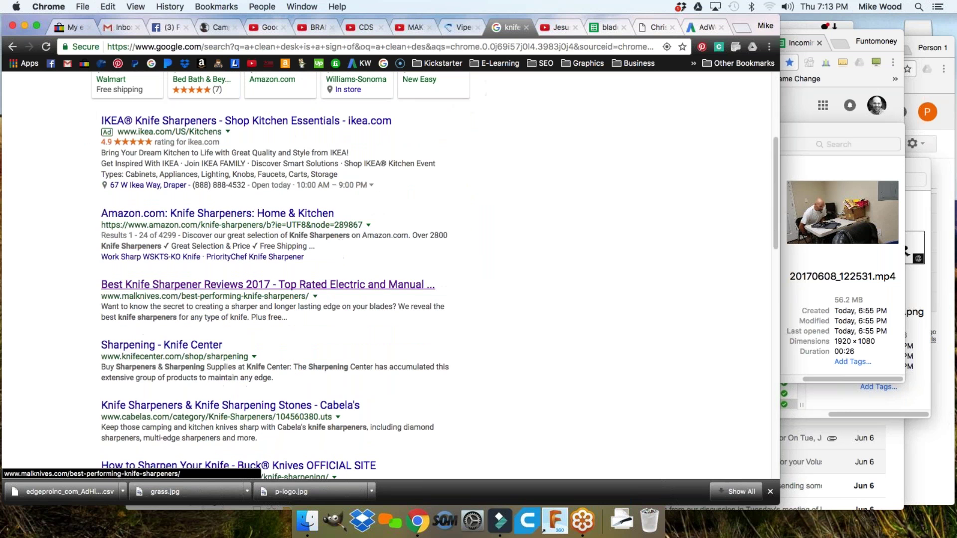
click(195, 287)
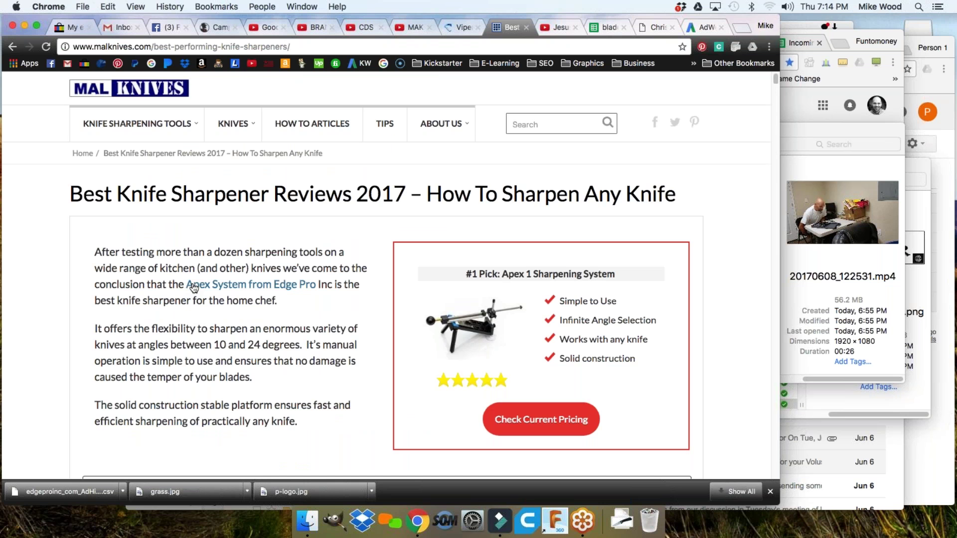
scroll(324, 312, down, 15)
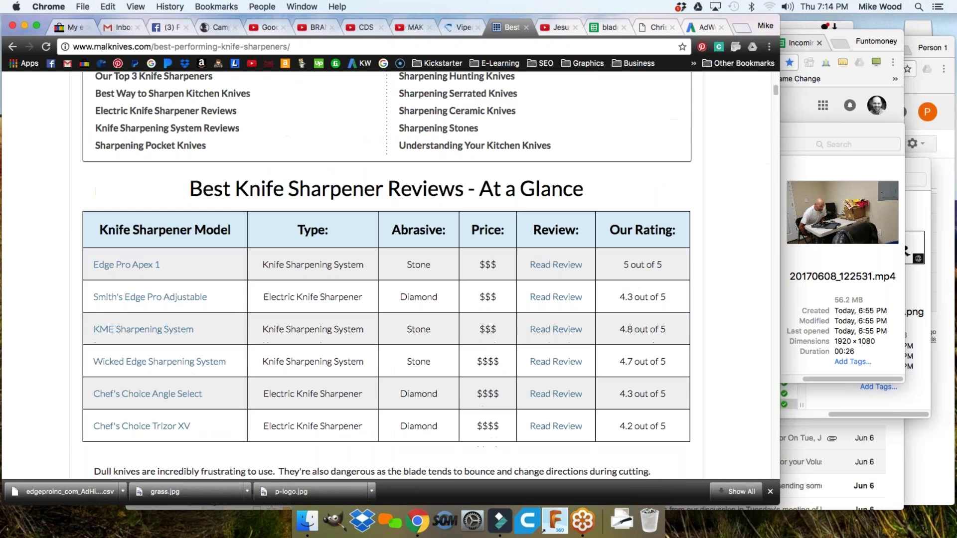
scroll(386, 274, down, 15)
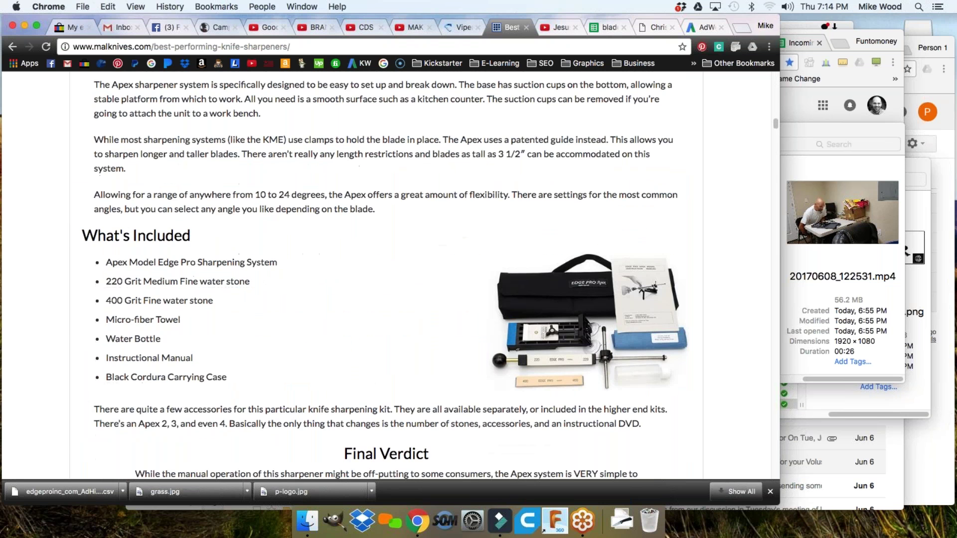
scroll(326, 313, down, 20)
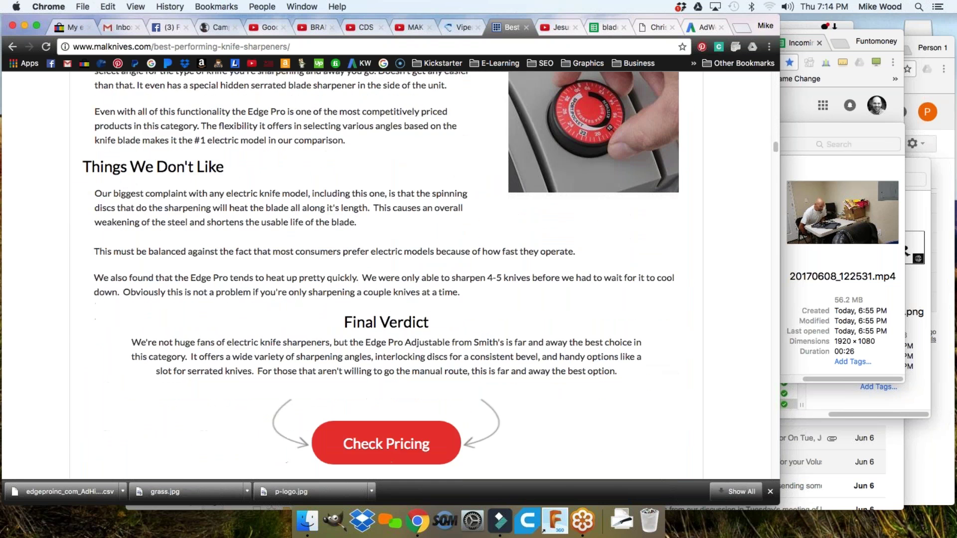
scroll(326, 313, down, 20)
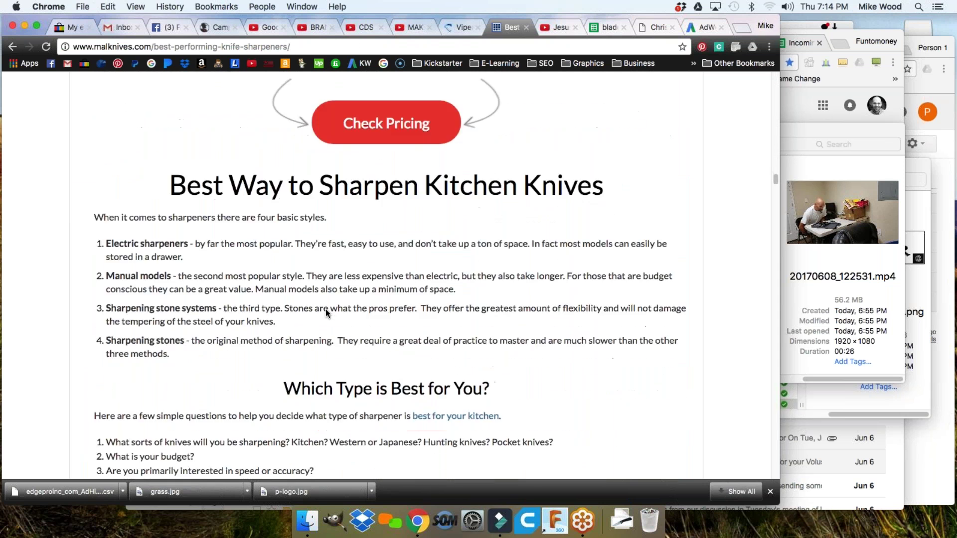
Look over the sharpener type comparison and the top product pick on the malknives.com review page.
scroll(327, 313, down, 15)
scroll(326, 313, up, 20)
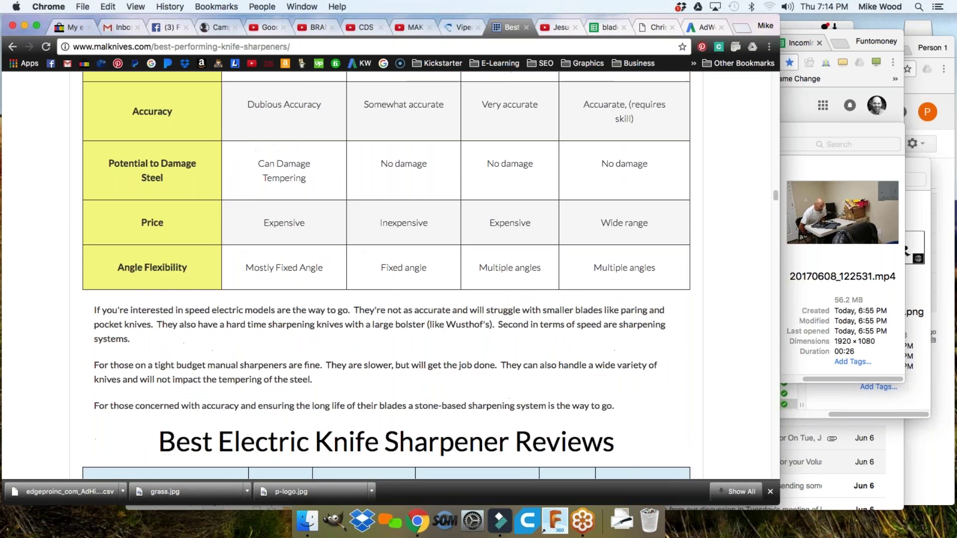
scroll(309, 306, up, 20)
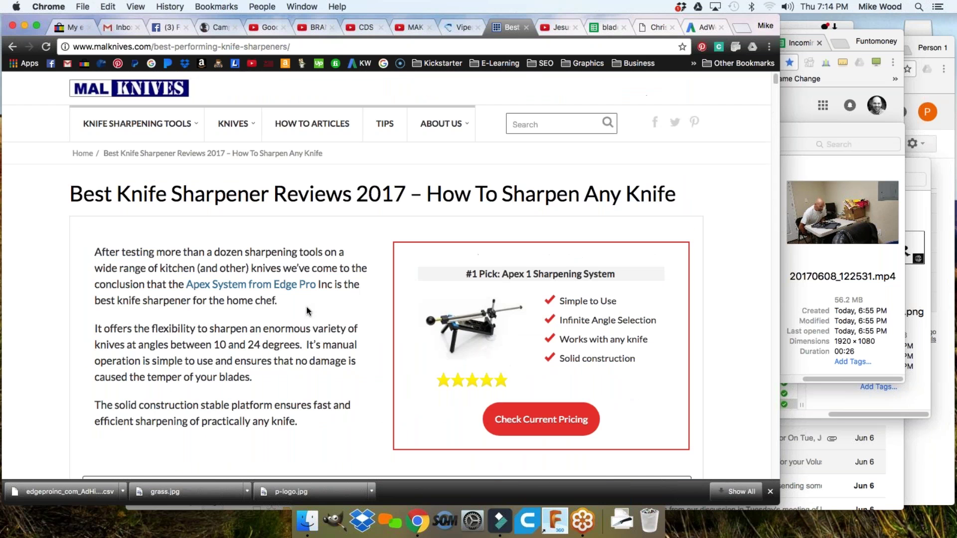
Return to the "knife sharpener" Google results and examine the organic listings below the IKEA ad.
click(12, 47)
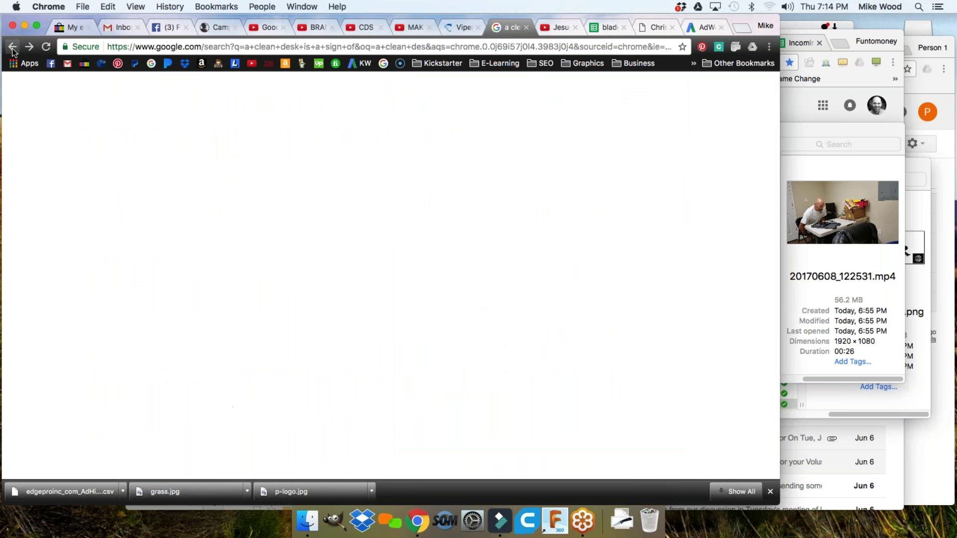
scroll(45, 307, down, 5)
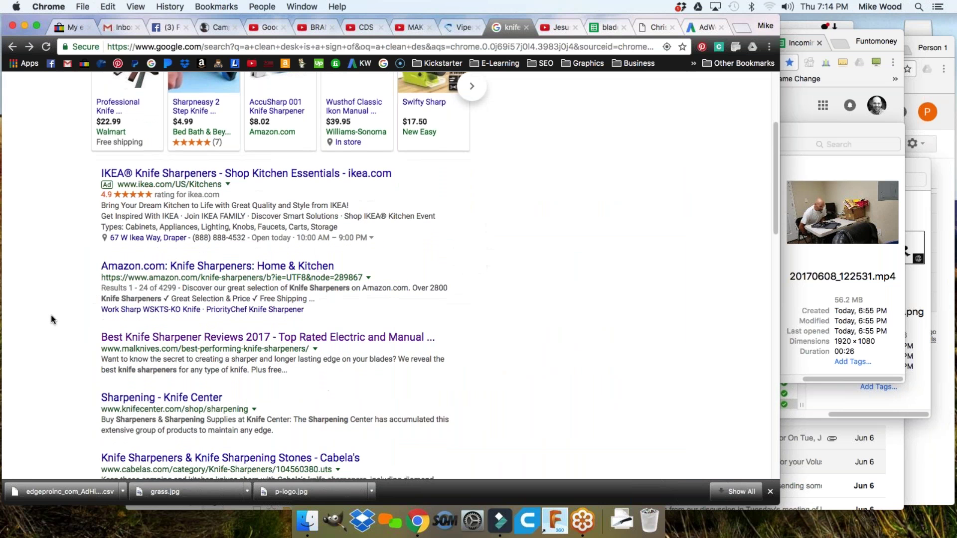
scroll(51, 315, down, 1)
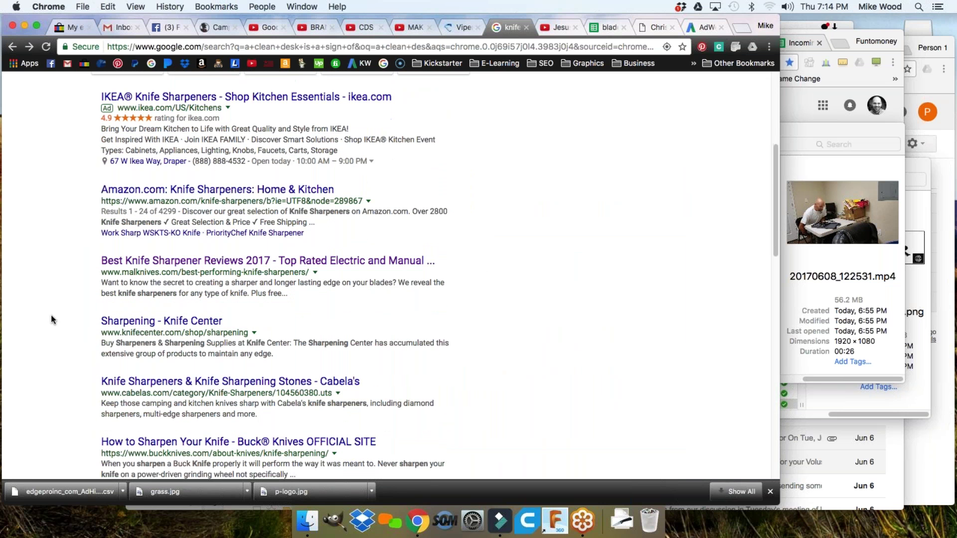
scroll(51, 319, down, 2)
scroll(52, 320, down, 3)
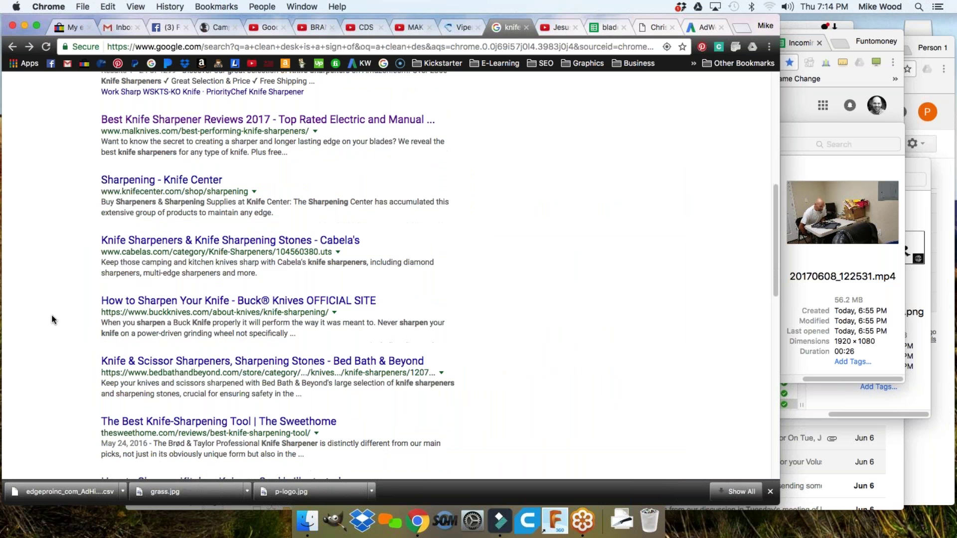
scroll(52, 320, down, 1)
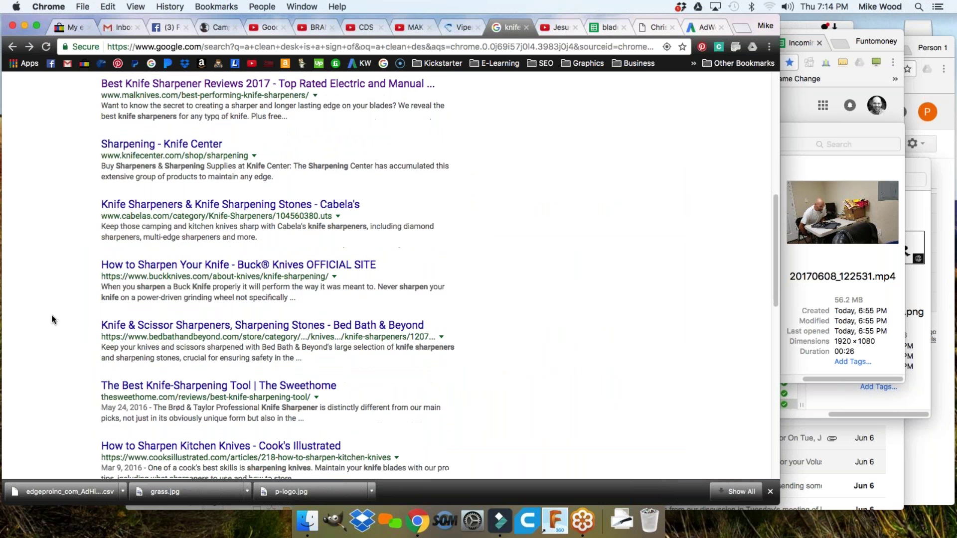
scroll(52, 319, down, 2)
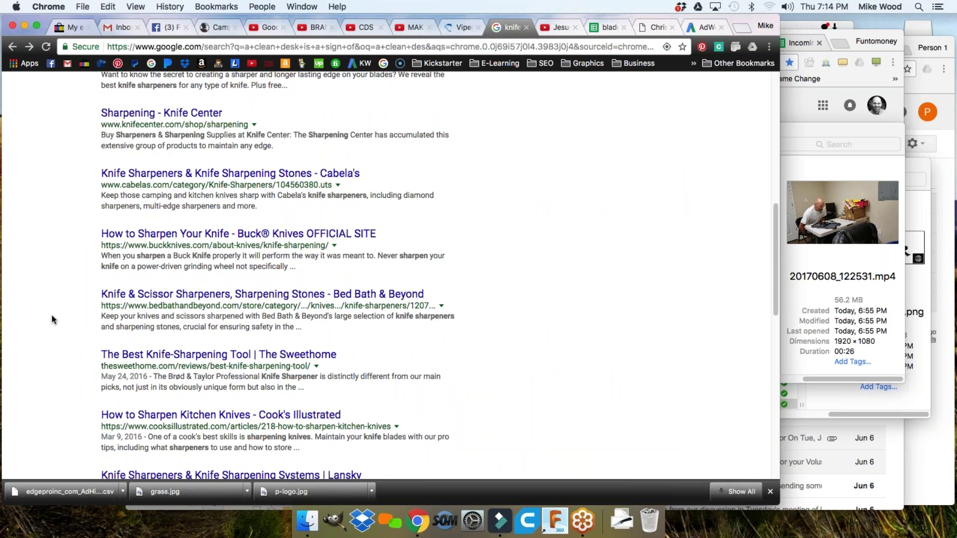
Open the Cook's Illustrated "How to Sharpen Kitchen Knives" result and look through the article.
click(198, 380)
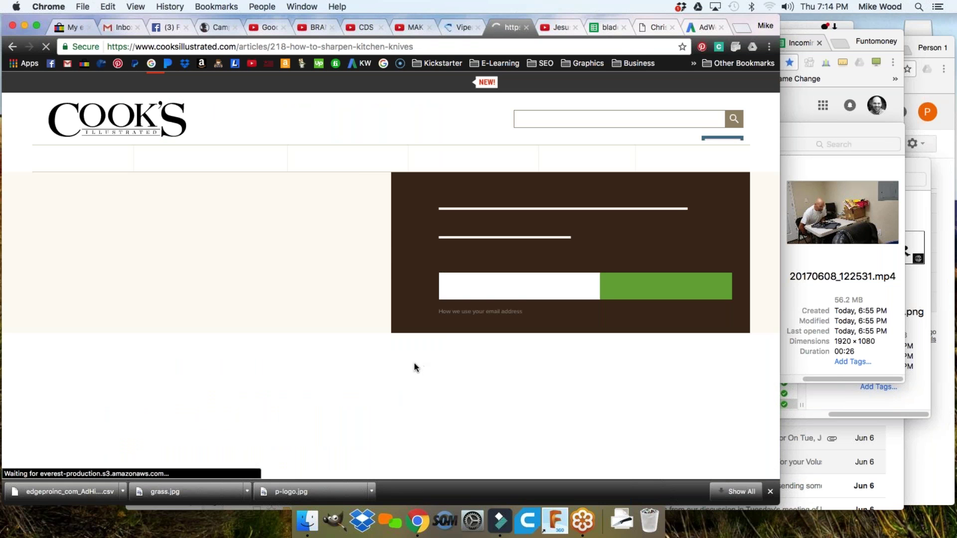
scroll(445, 359, down, 3)
scroll(445, 360, down, 15)
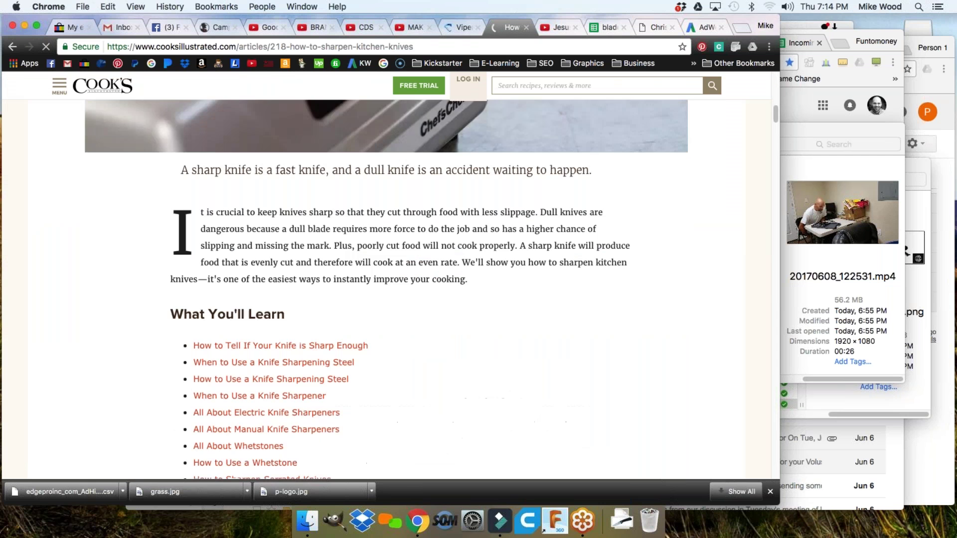
scroll(465, 364, down, 20)
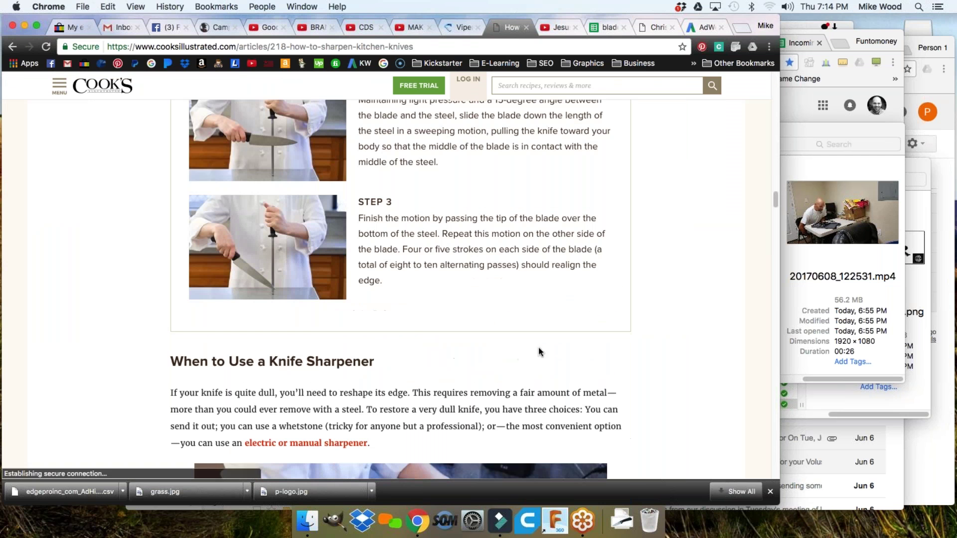
scroll(670, 333, down, 15)
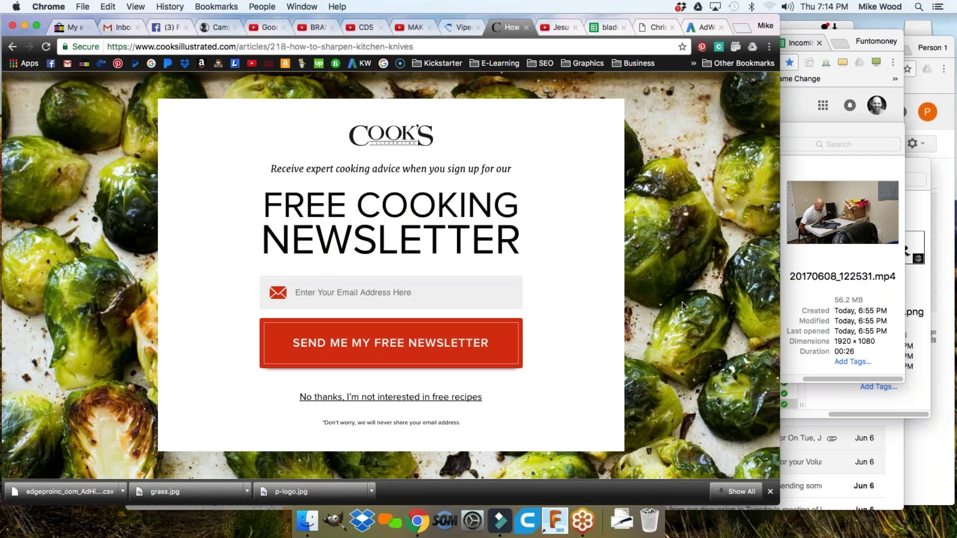
Go back to the Google results and extend the query to "knife sharpener blog".
click(13, 49)
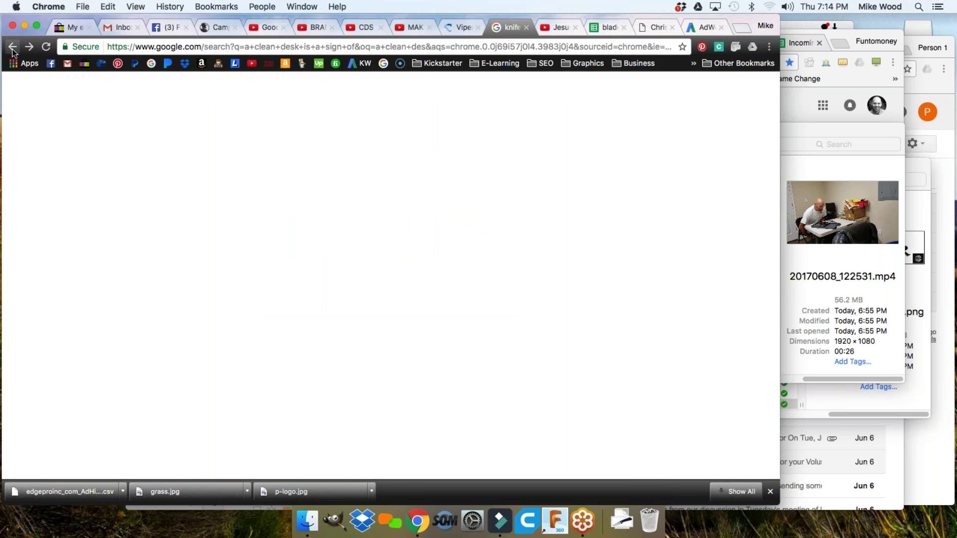
click(189, 94)
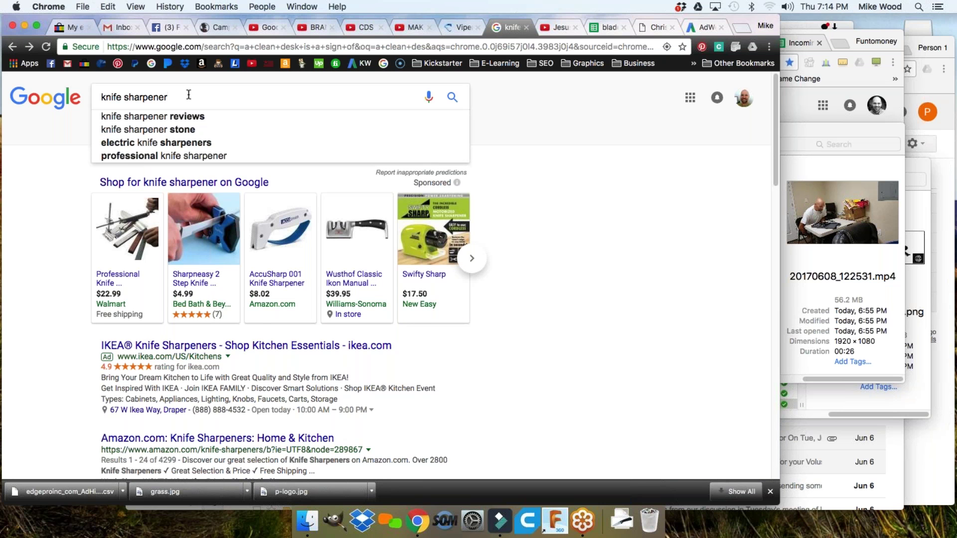
text(blkog)
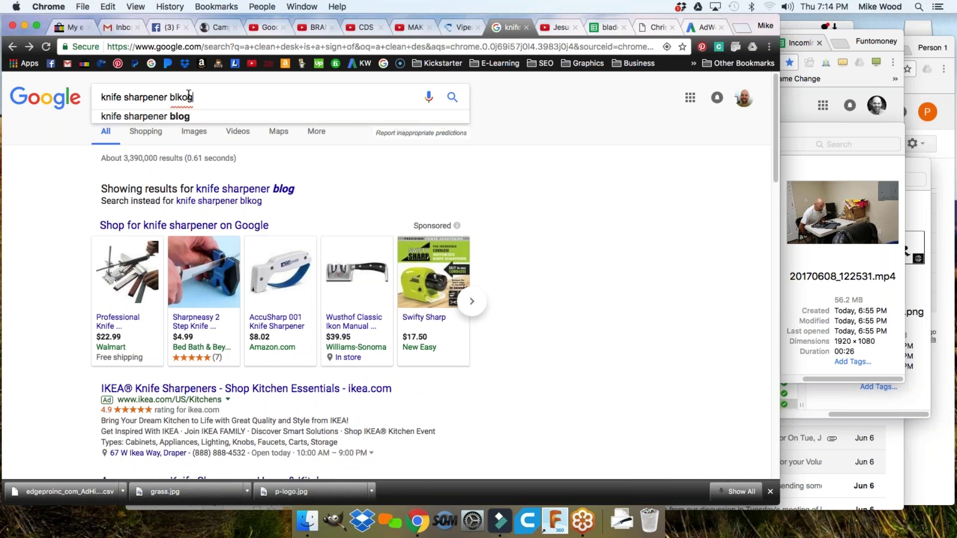
key(BackSpace)
key(BackSpace)
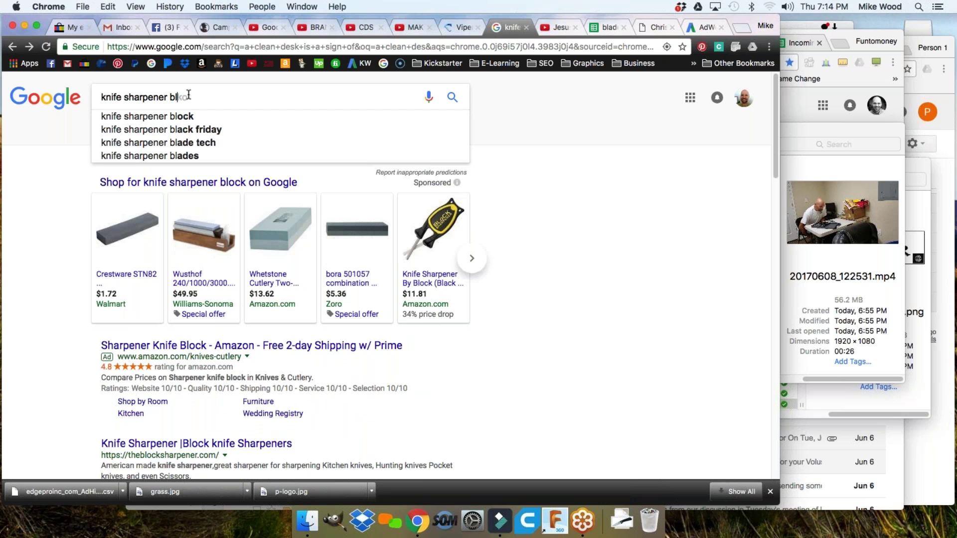
text(og)
key(Return)
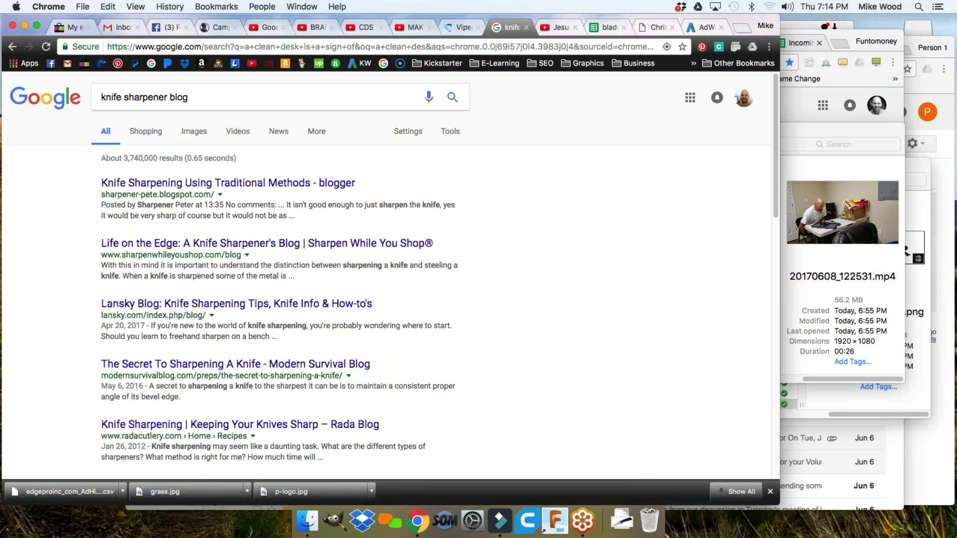
Open the "Knife Sharpening Using Traditional Methods" blog result, skim its posts and return to the search results.
click(177, 184)
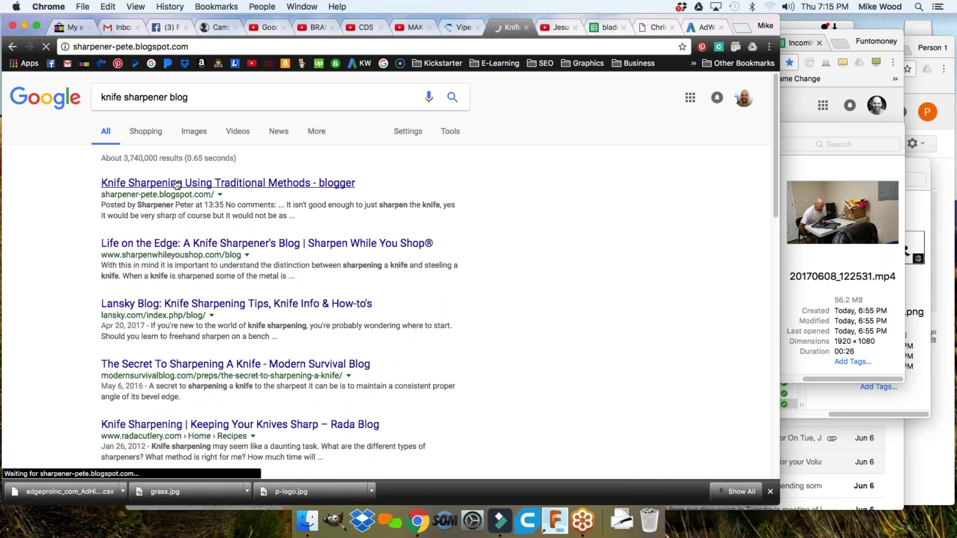
scroll(326, 236, down, 20)
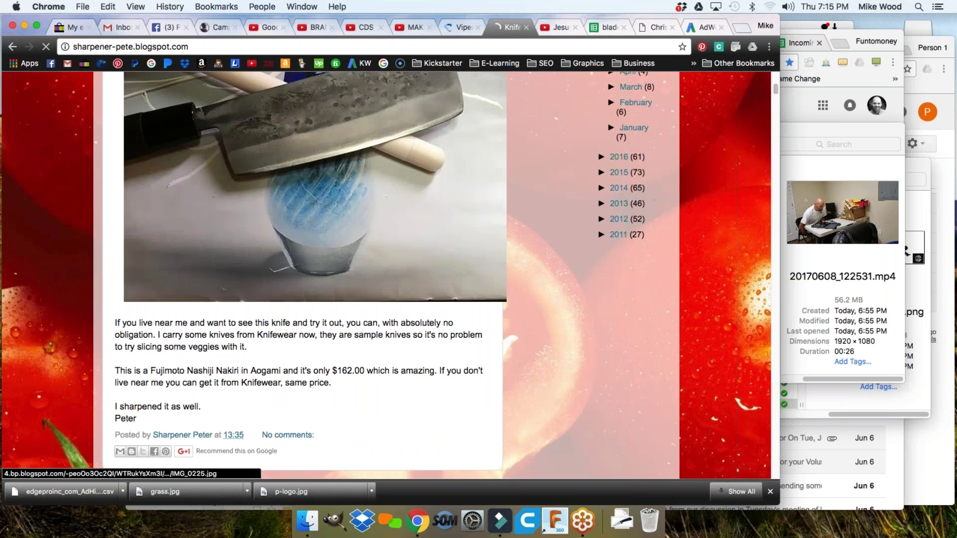
scroll(326, 236, down, 15)
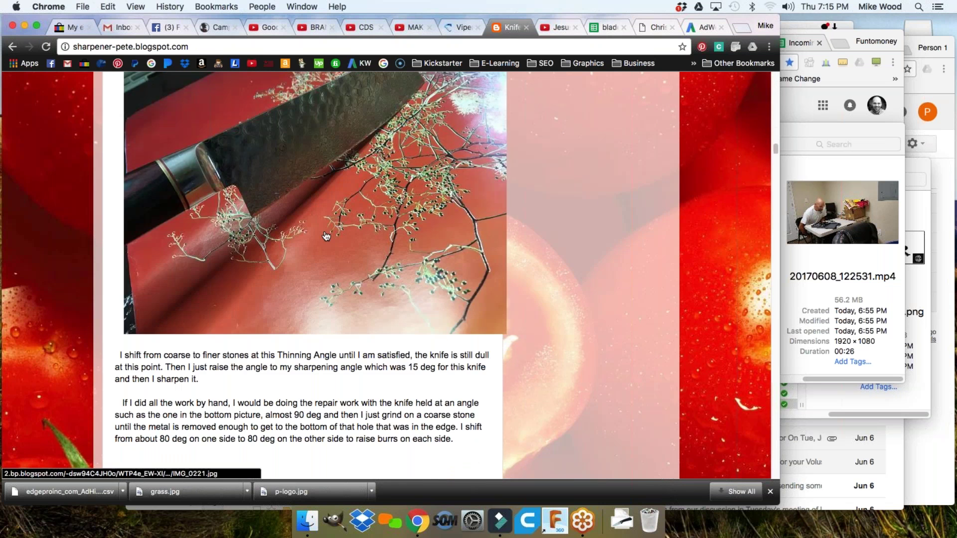
click(10, 48)
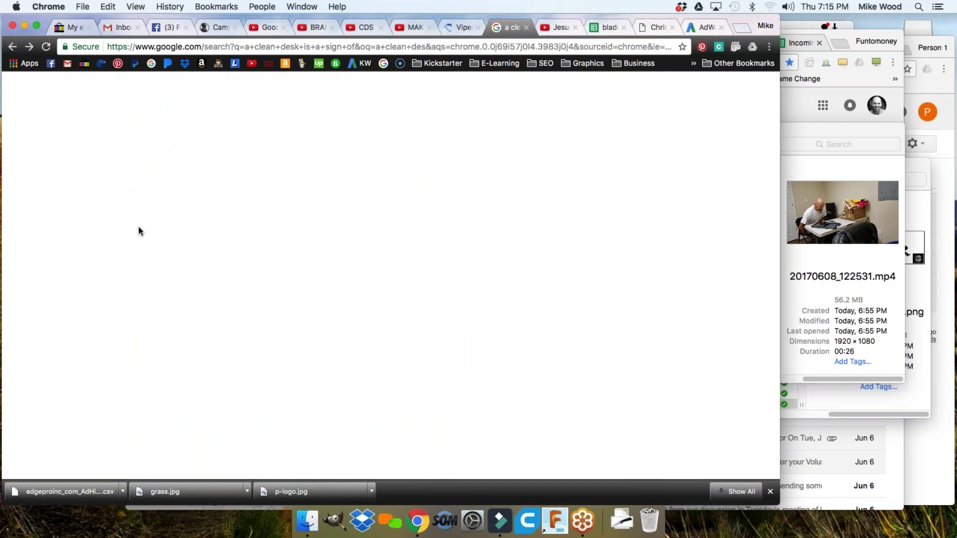
Open the "Life on the Edge" blog from Sharpen While You Shop, skim its posts and return to the search results.
click(157, 248)
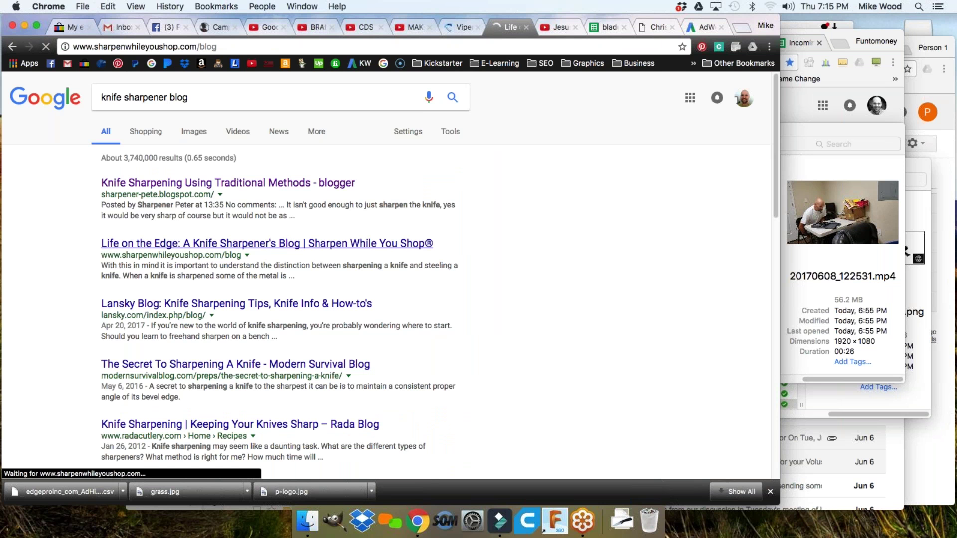
scroll(155, 243, down, 5)
scroll(154, 243, down, 20)
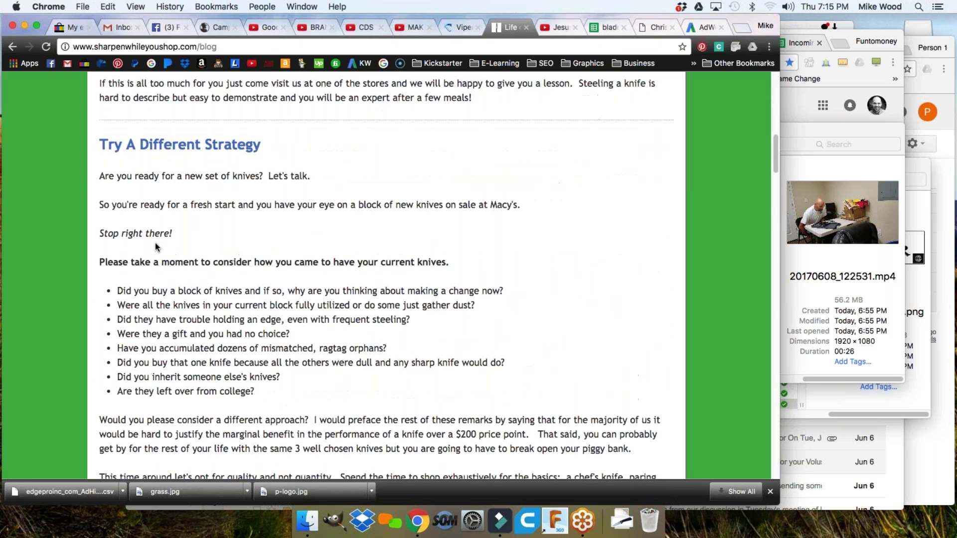
click(12, 47)
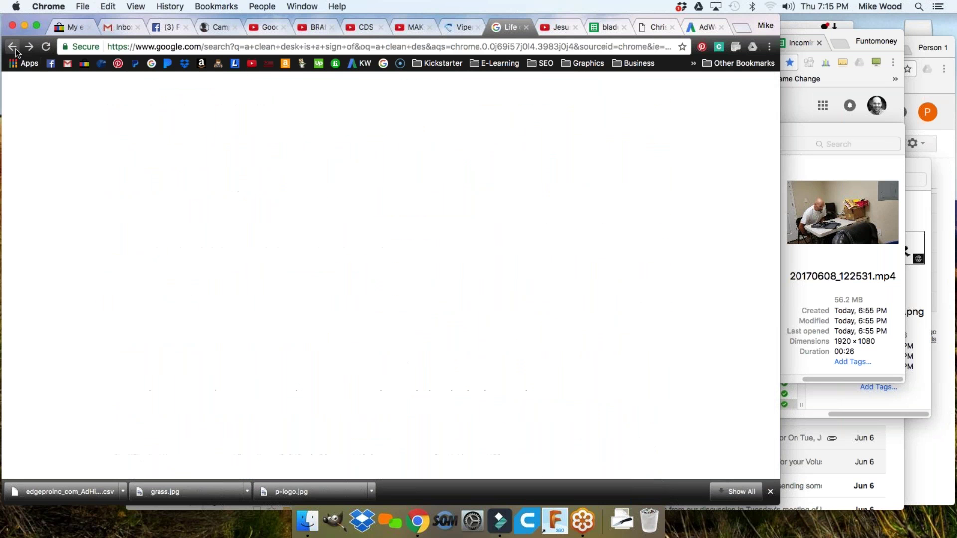
Open "The Secret To Sharpening A Knife" on Modern Survival Blog and examine the article and its sidebar banner ads.
scroll(99, 319, down, 3)
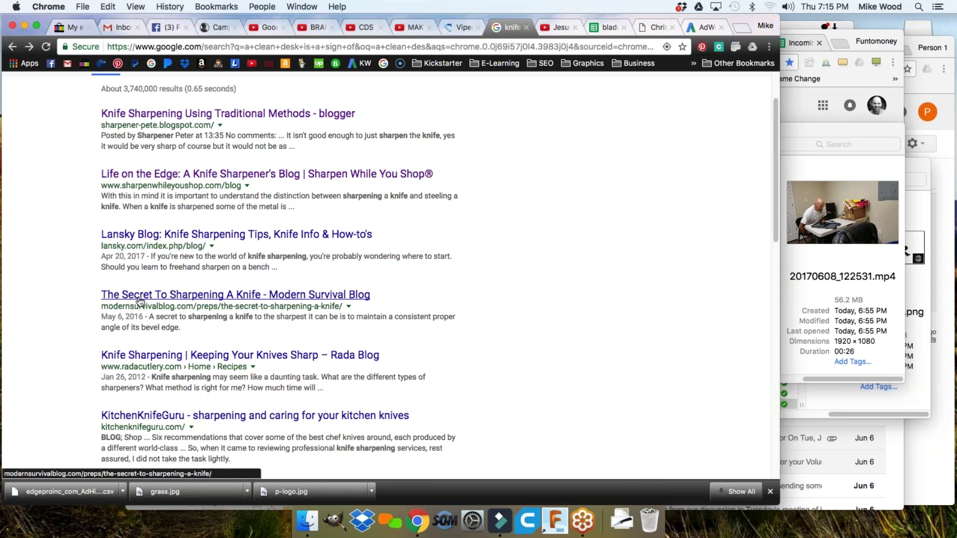
click(140, 299)
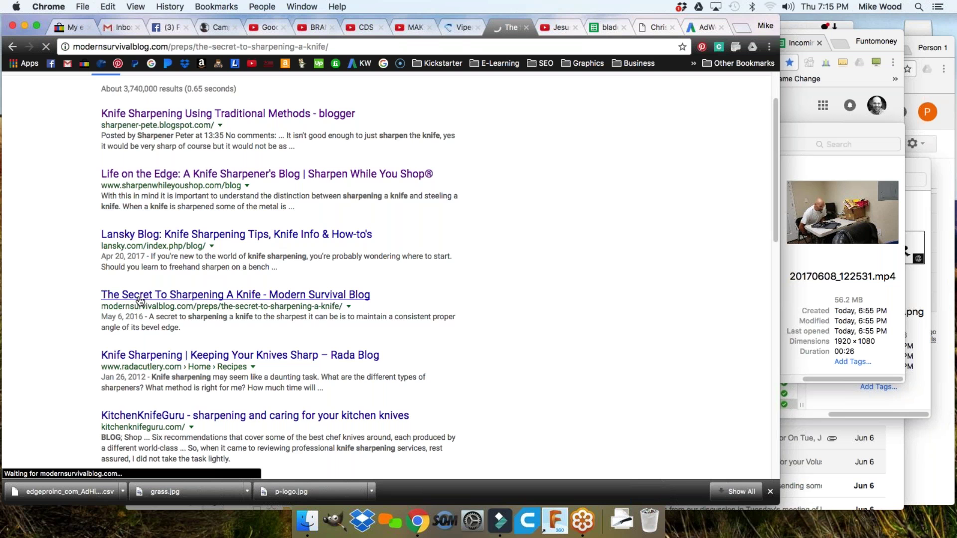
scroll(140, 300, down, 10)
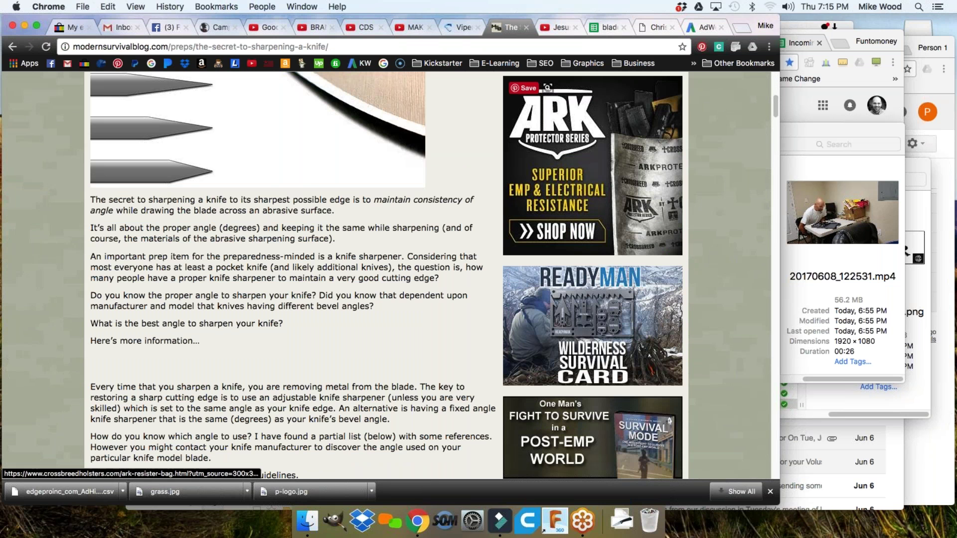
scroll(601, 314, down, 12)
scroll(601, 318, down, 8)
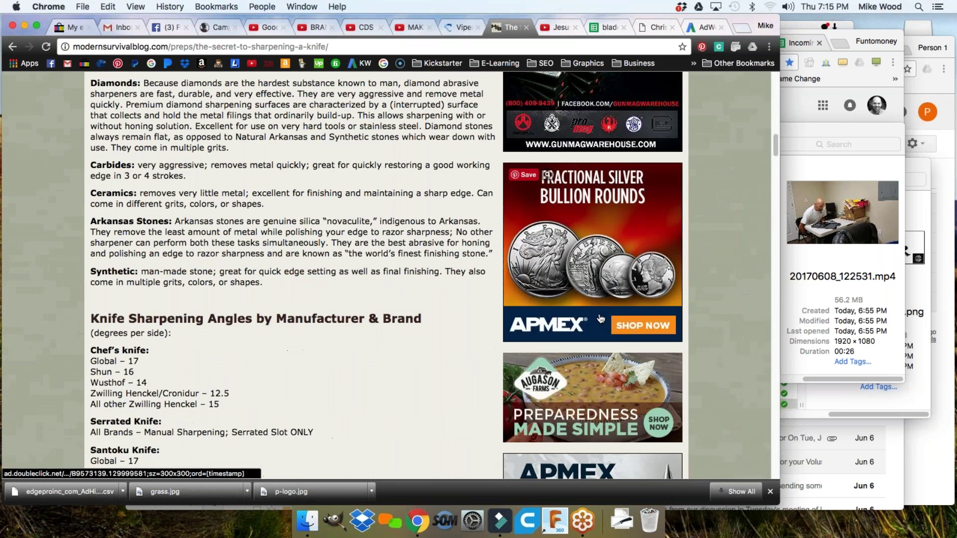
scroll(601, 318, down, 10)
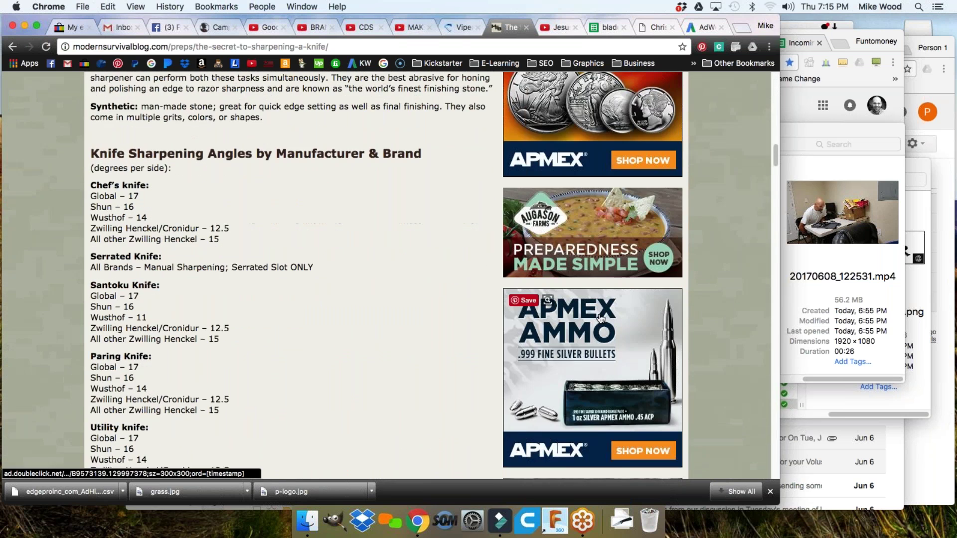
scroll(600, 318, down, 10)
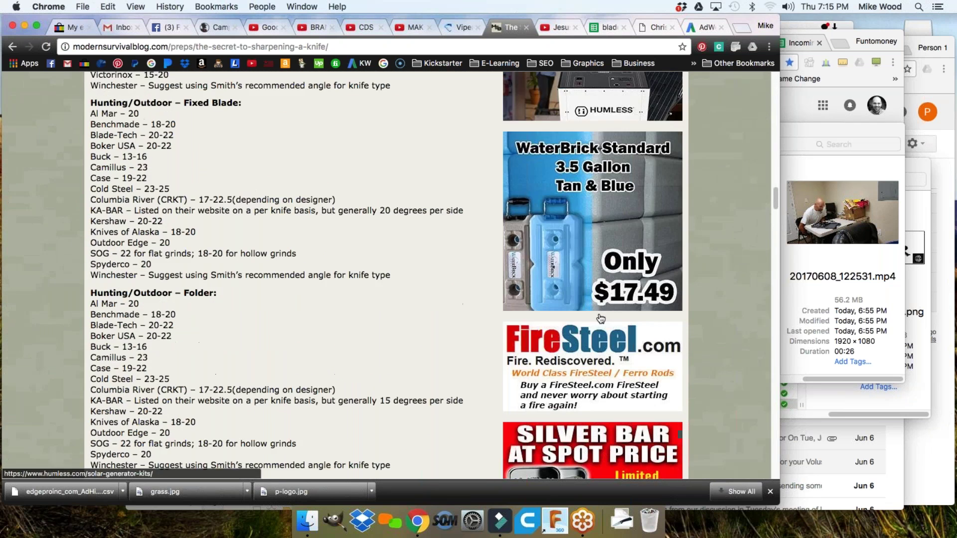
scroll(601, 318, up, 20)
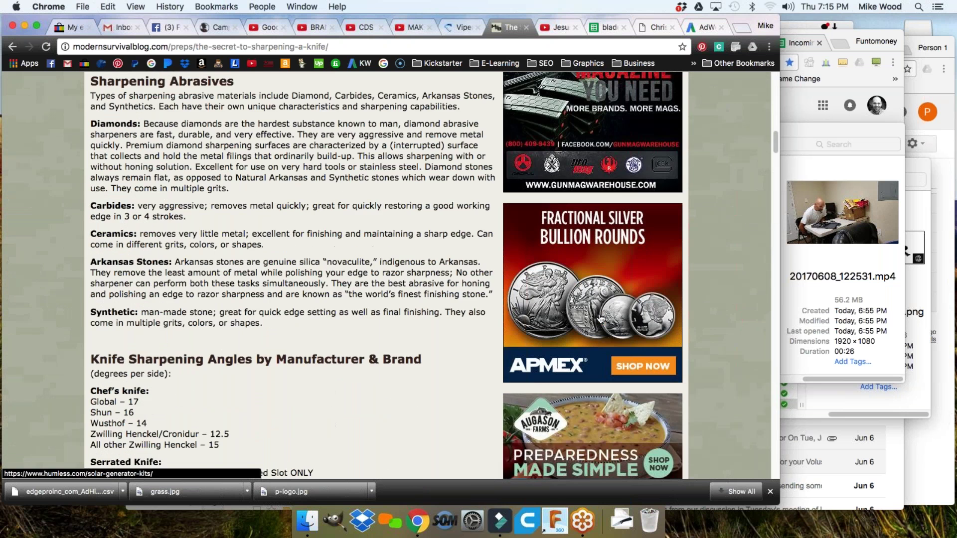
scroll(601, 318, up, 3)
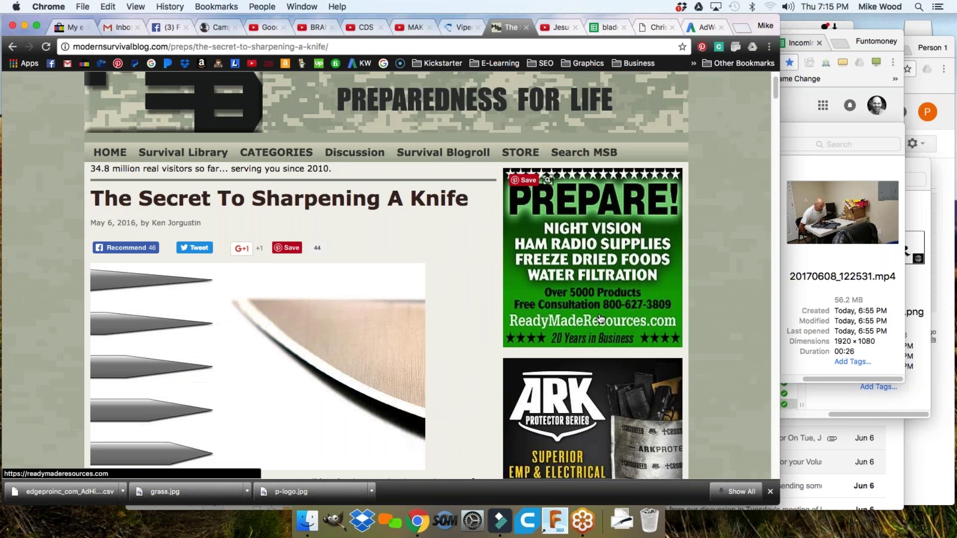
scroll(601, 319, up, 2)
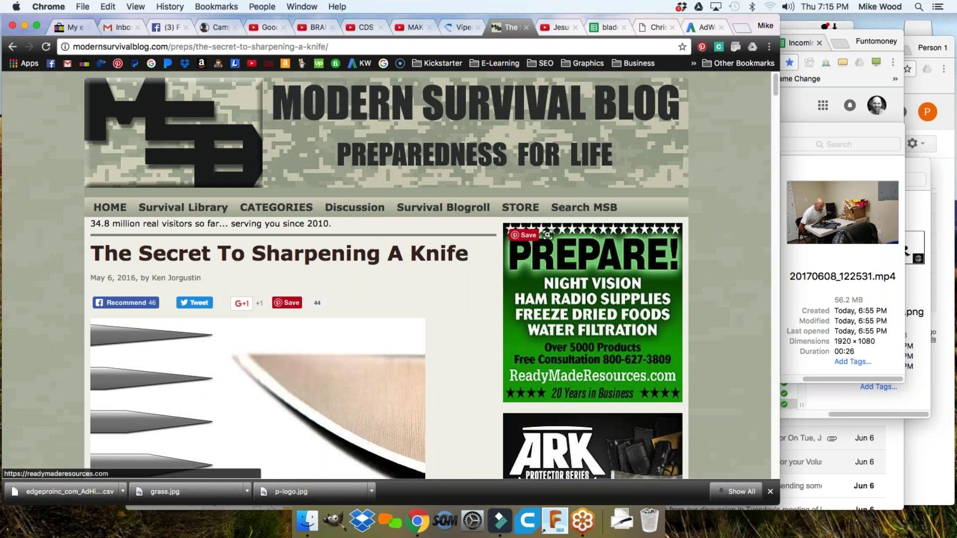
Switch to the new AdWords campaign and choose Search Network as the campaign type.
click(703, 28)
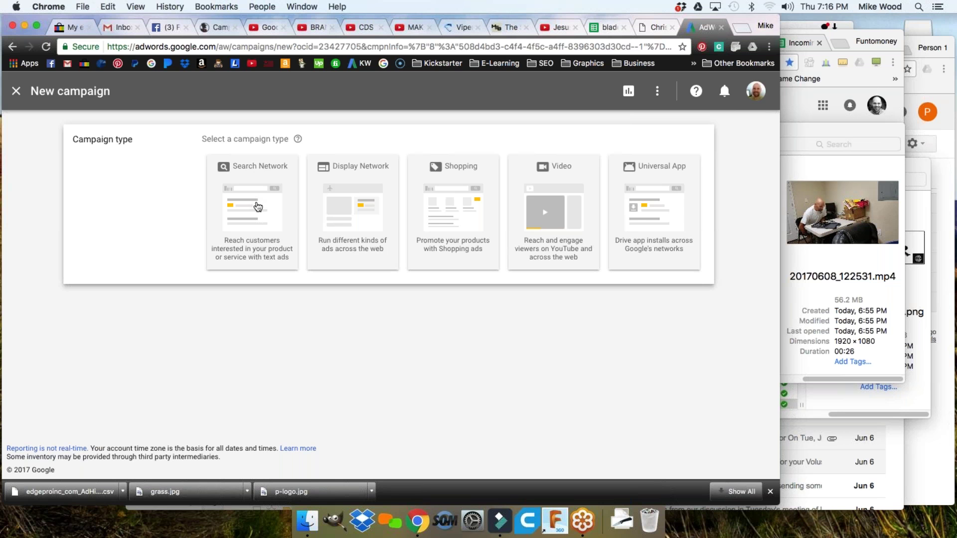
click(257, 207)
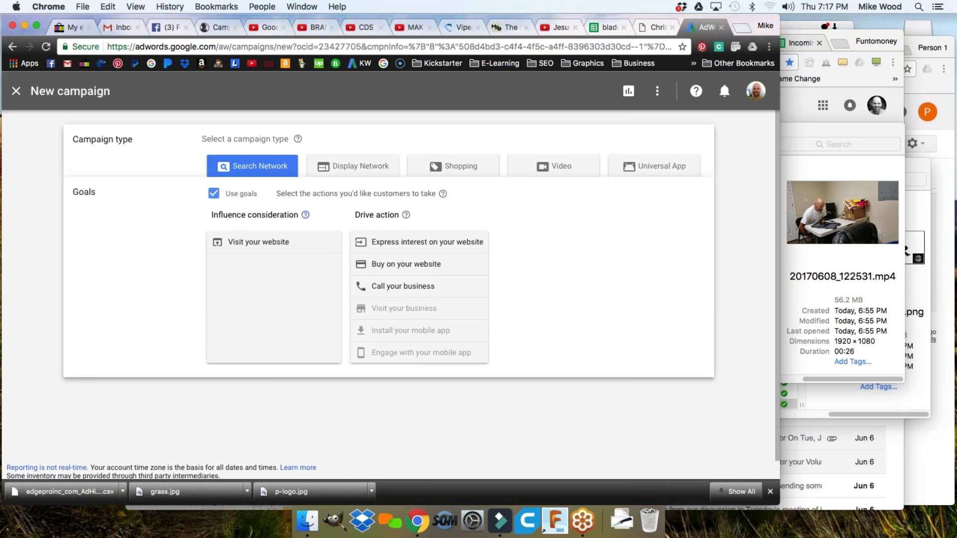
mouse_move(305, 218)
mouse_move(407, 216)
click(403, 269)
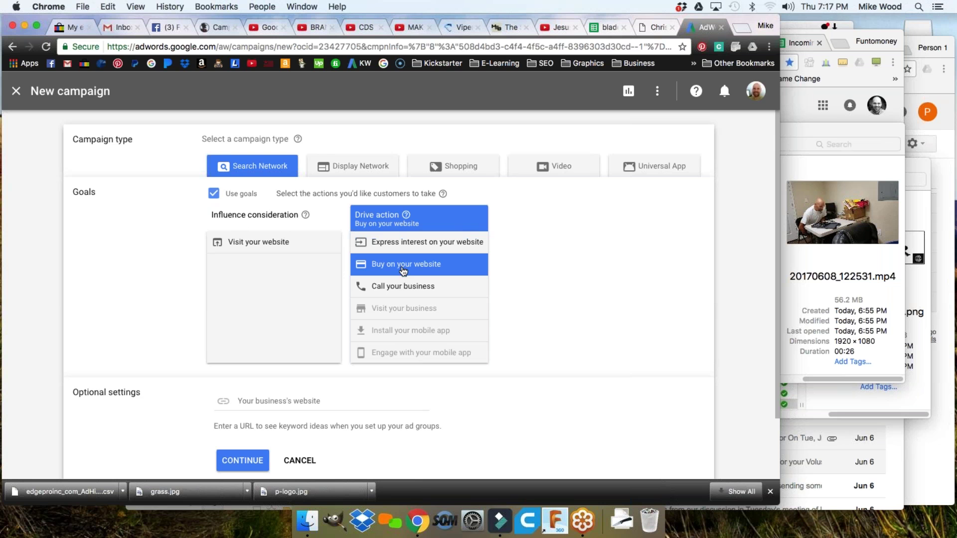
scroll(404, 269, down, 3)
click(295, 328)
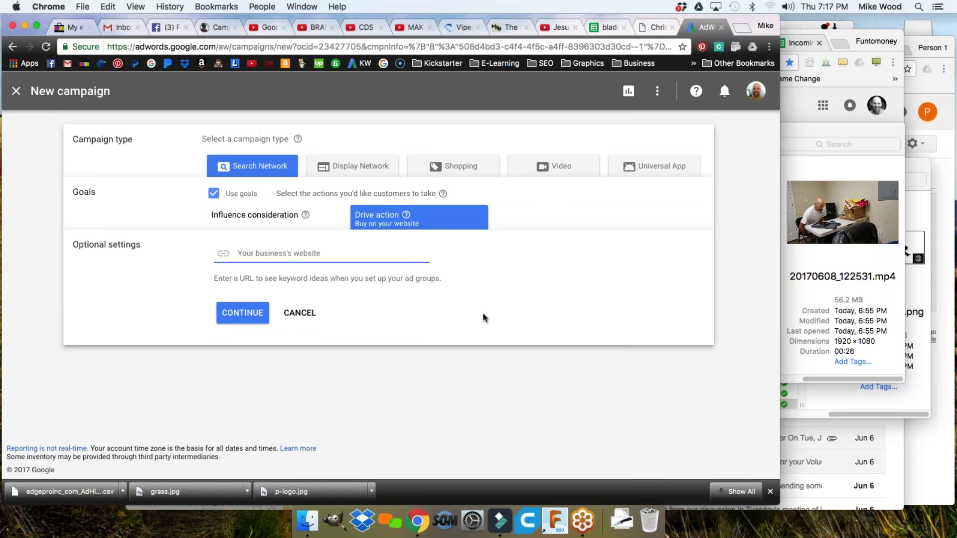
text(http://vipersharp.com)
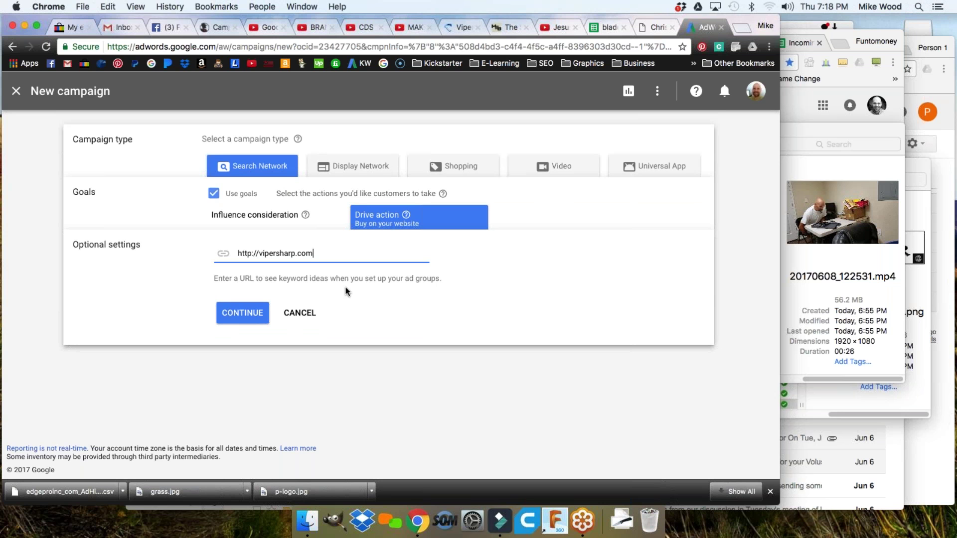
click(245, 316)
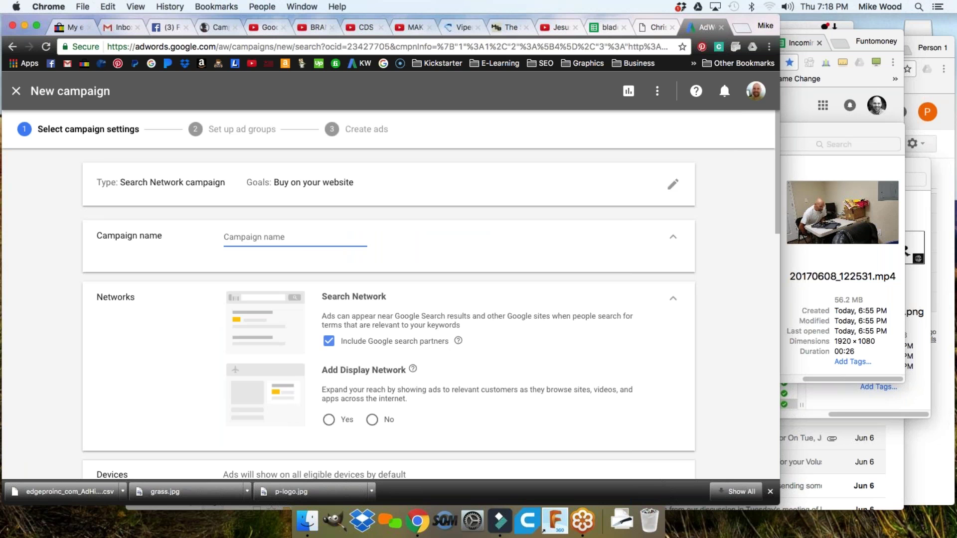
Name the campaign "Knife Sharpener" and set its networks to exclude Google search partners but include the Display Network.
text(Knife Sharpener)
scroll(344, 272, down, 2)
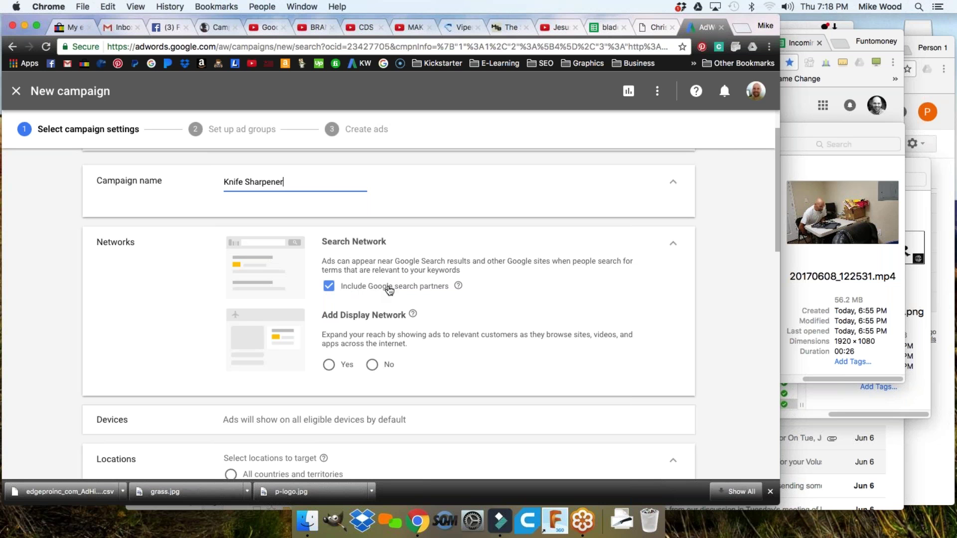
mouse_move(458, 289)
click(329, 287)
scroll(332, 289, down, 2)
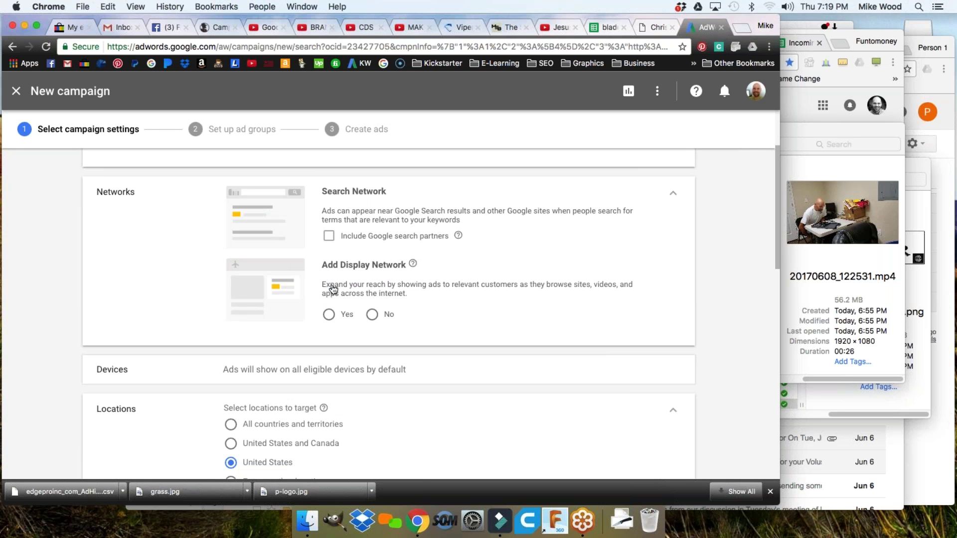
click(372, 314)
click(329, 314)
Review the location, language and bid strategy options, keeping Manual CPC as the campaign's bid strategy.
scroll(463, 327, down, 3)
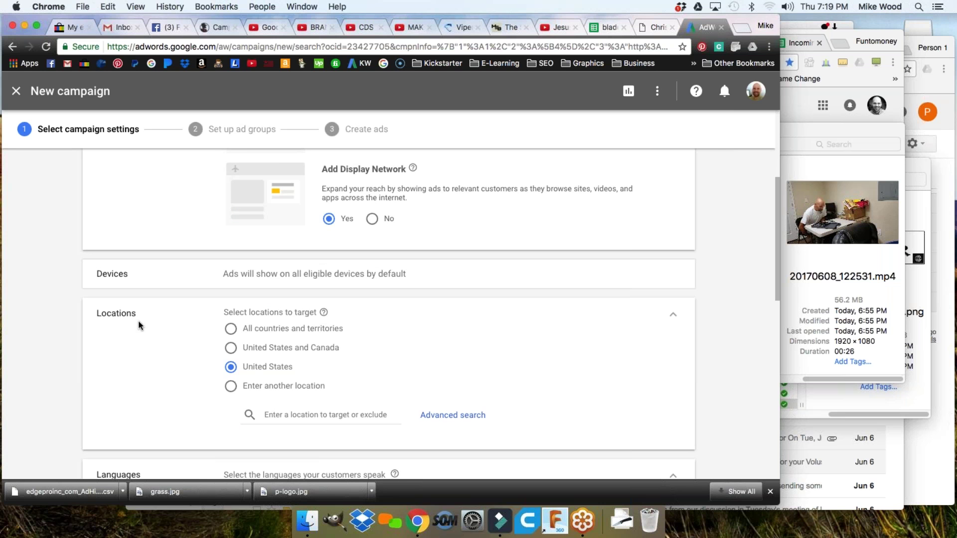
scroll(329, 346, down, 3)
scroll(314, 344, down, 2)
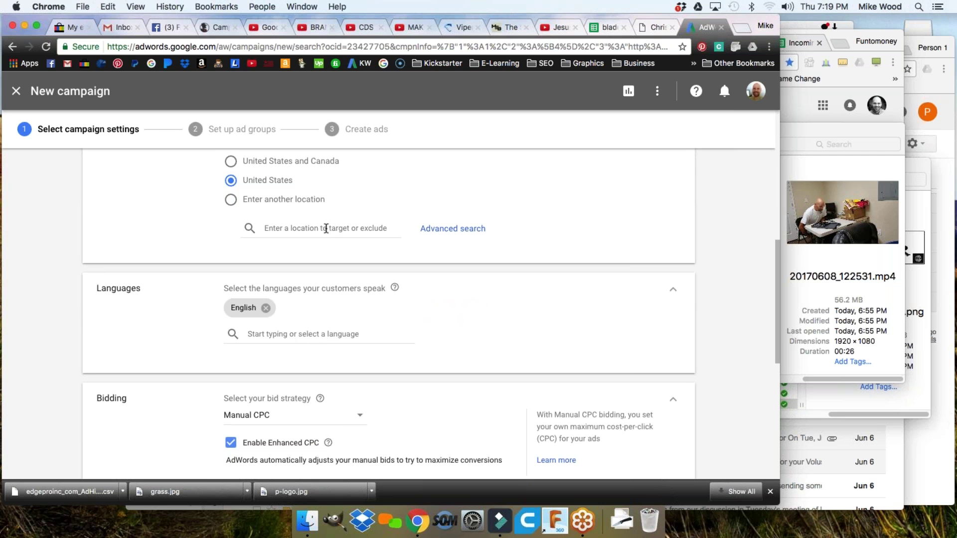
scroll(170, 304, down, 1)
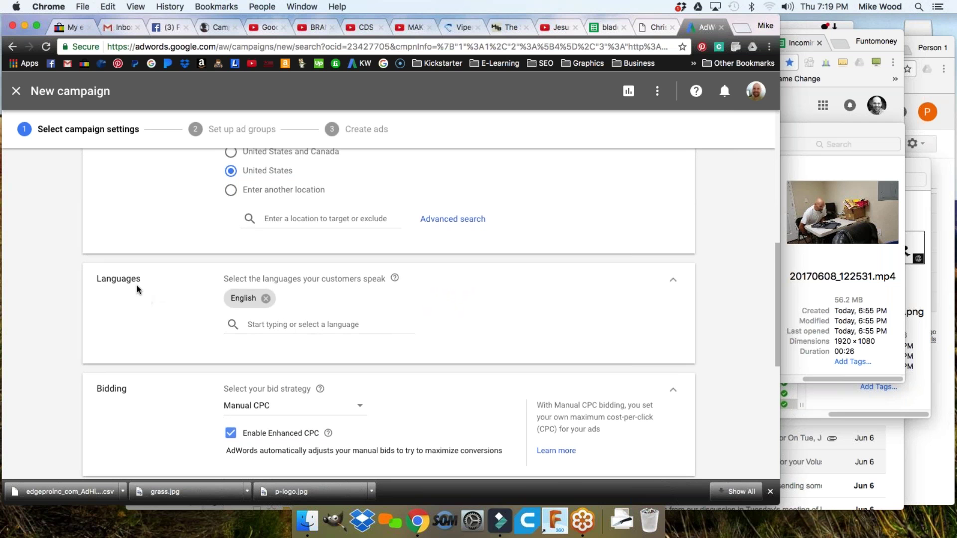
scroll(137, 288, down, 5)
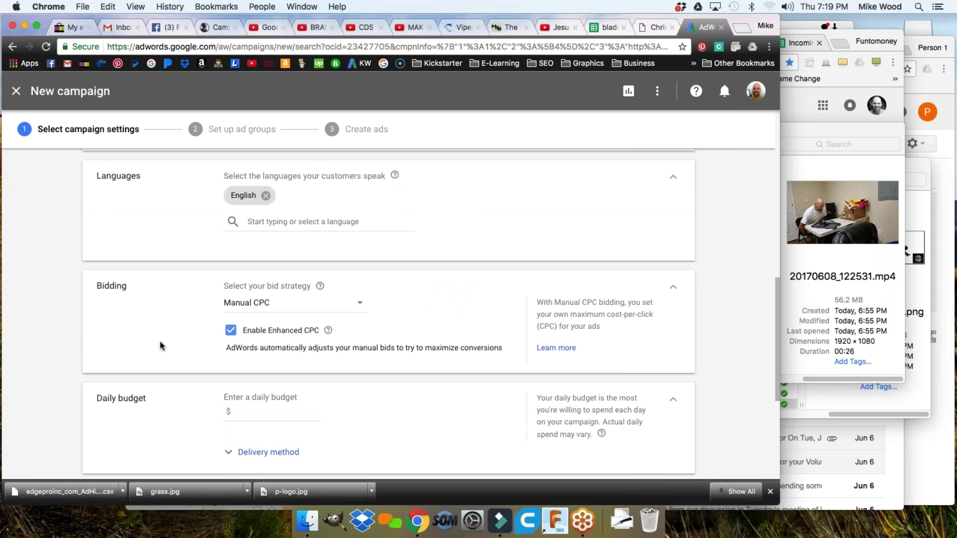
scroll(160, 341, down, 2)
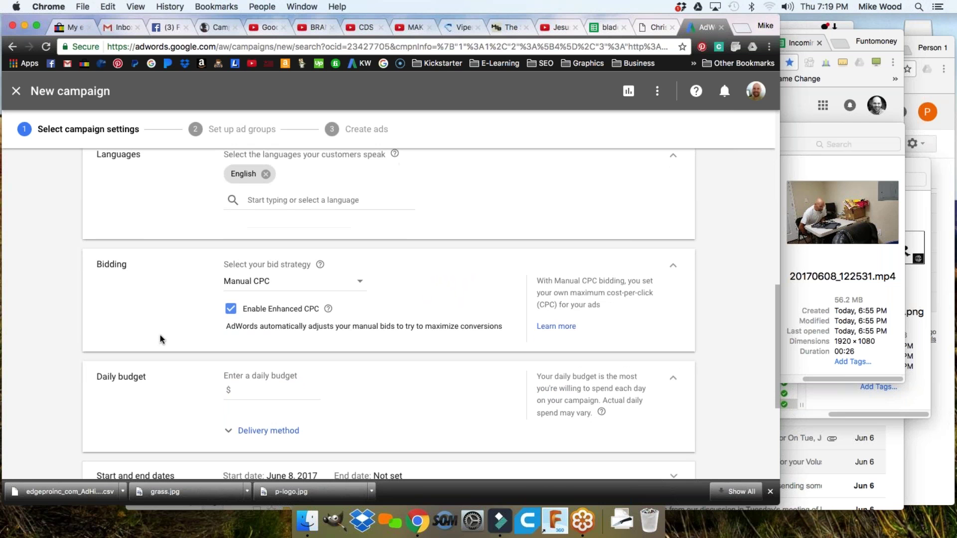
click(359, 283)
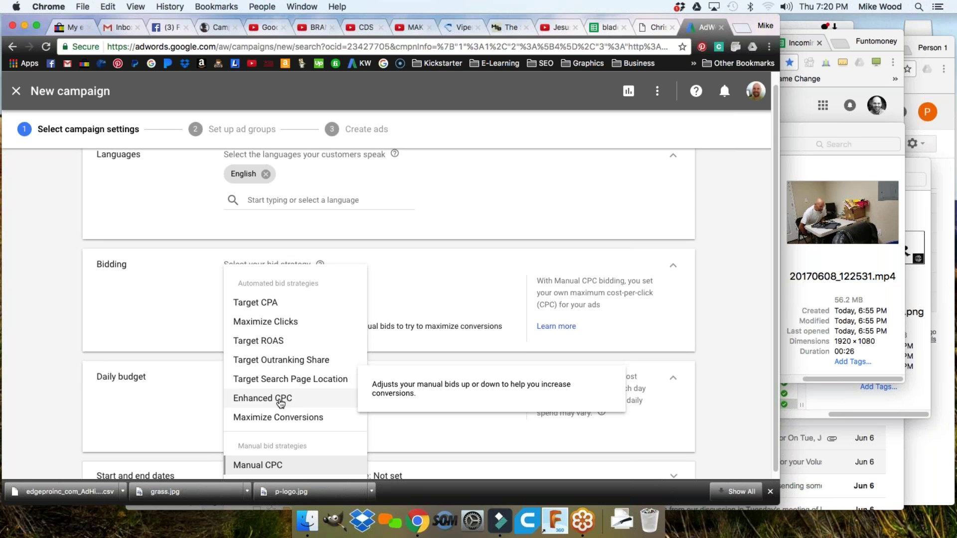
mouse_move(284, 422)
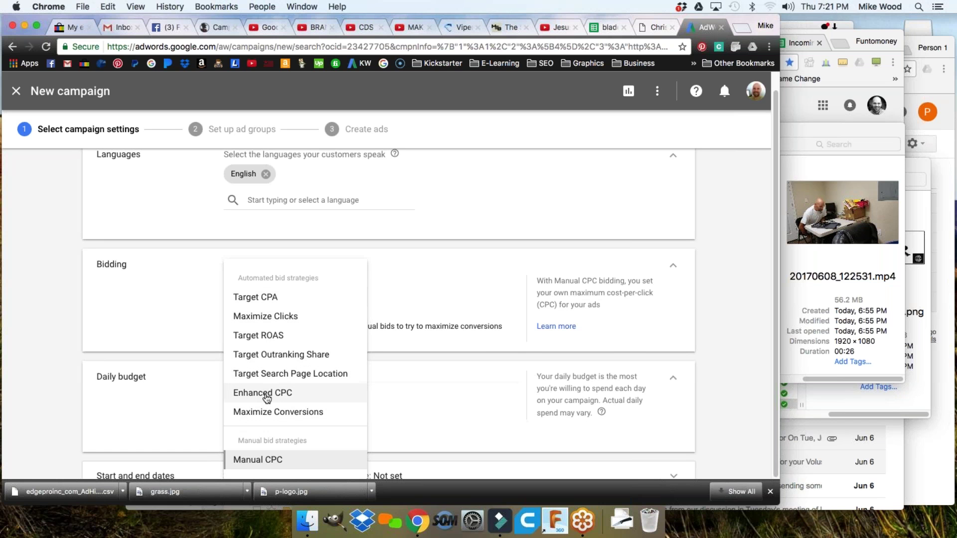
mouse_move(267, 398)
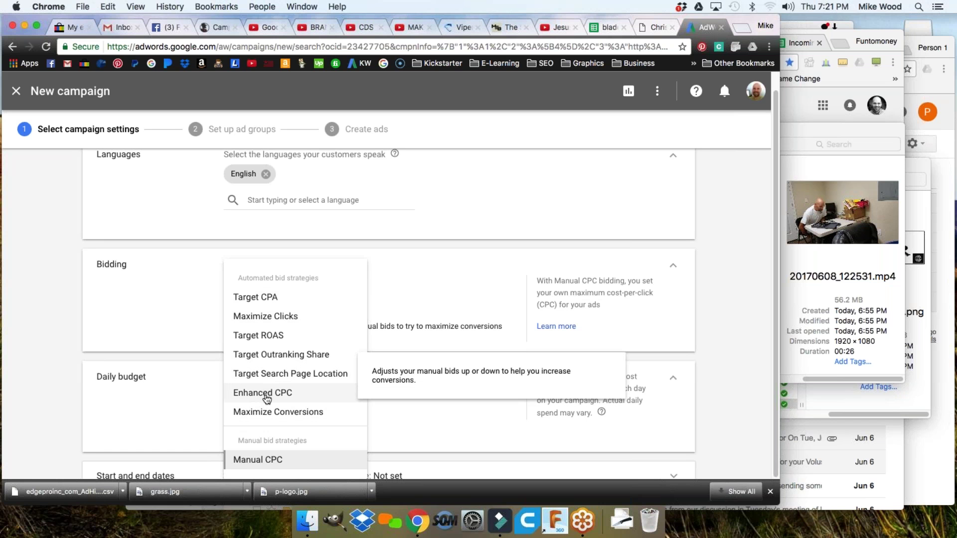
mouse_move(267, 461)
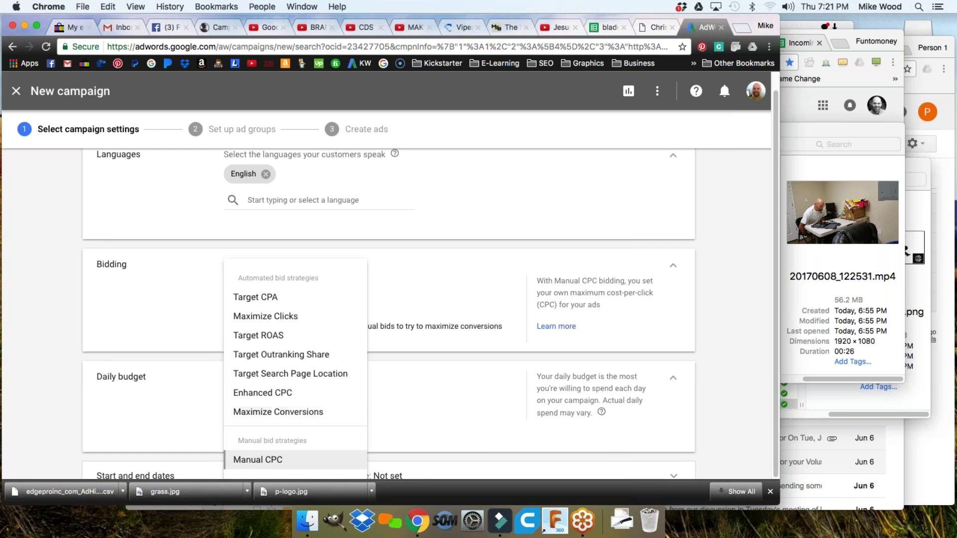
click(257, 460)
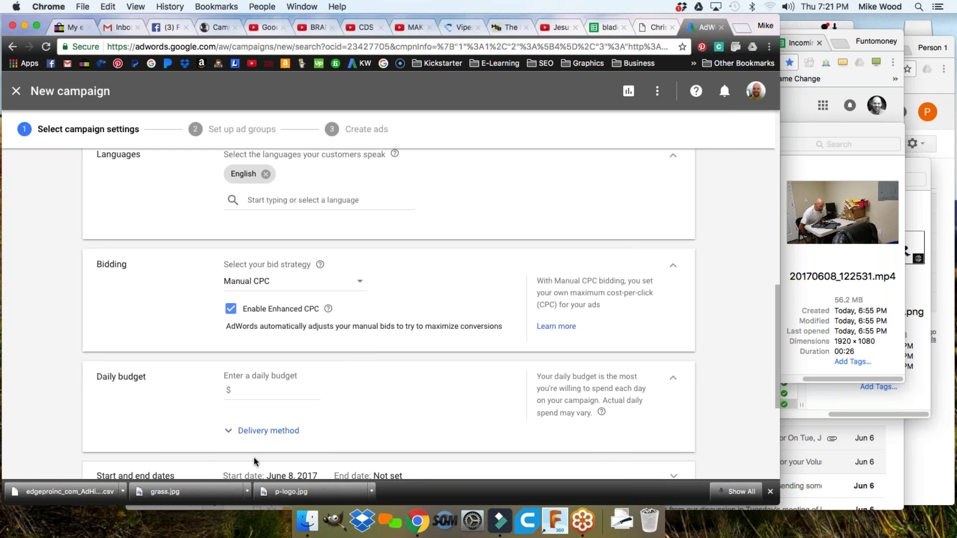
Set the daily budget to $2, compare the two delivery methods and choose Standard delivery.
scroll(341, 397, down, 3)
click(251, 327)
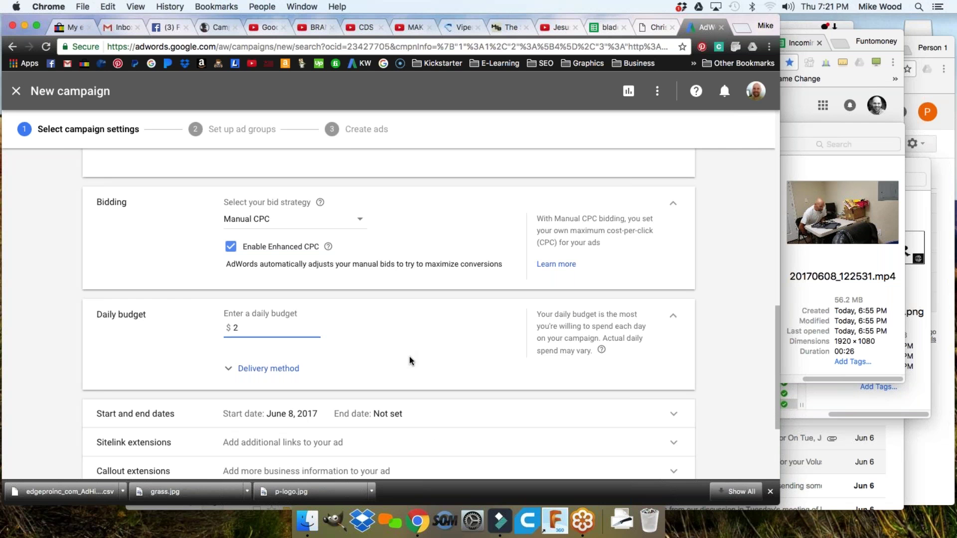
scroll(398, 354, down, 3)
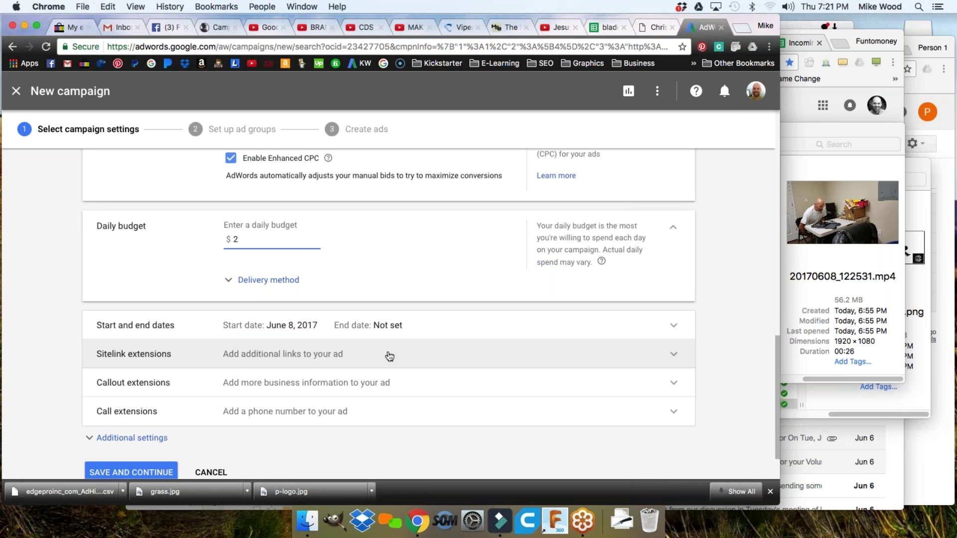
click(262, 281)
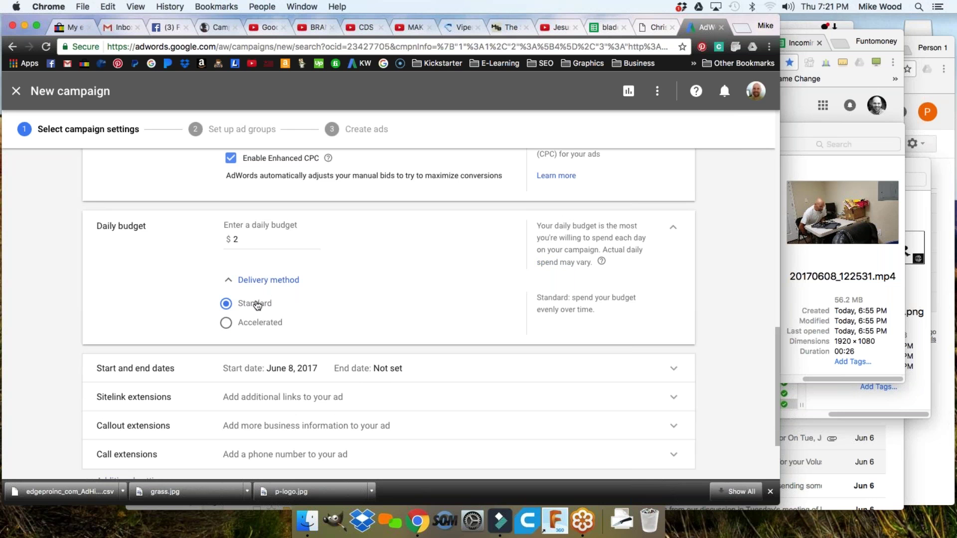
click(227, 323)
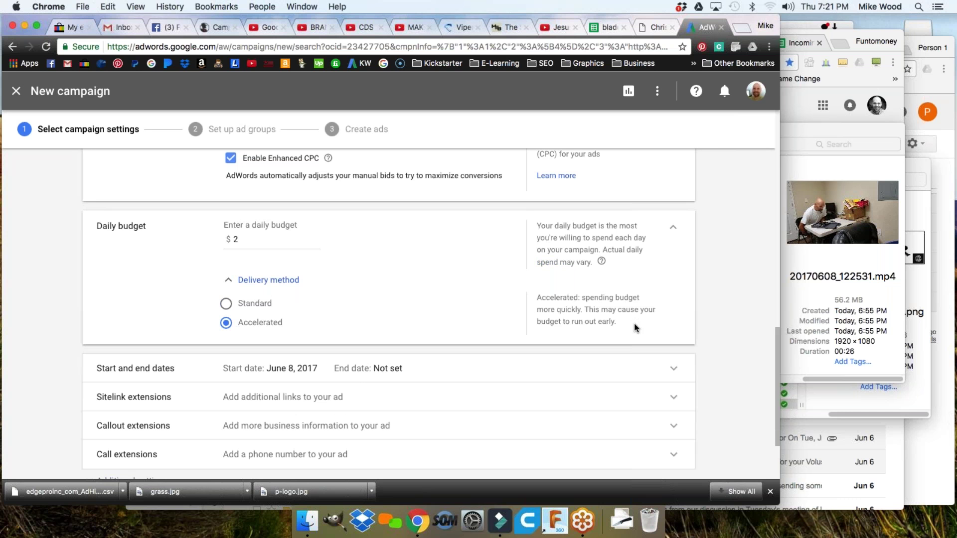
key(Up)
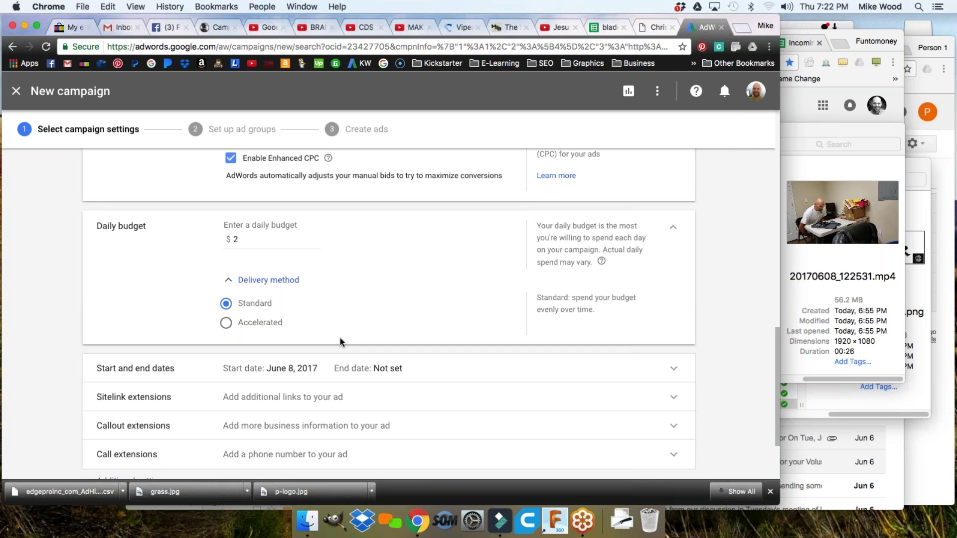
Leave the dates and ad extensions at their defaults, save the campaign settings and continue to the ad group setup.
scroll(339, 336, down, 3)
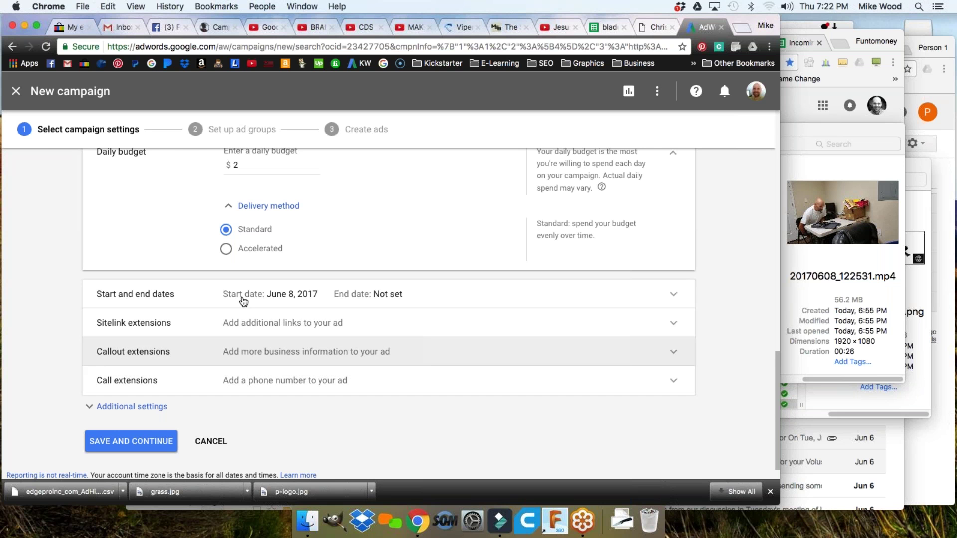
scroll(239, 398, down, 1)
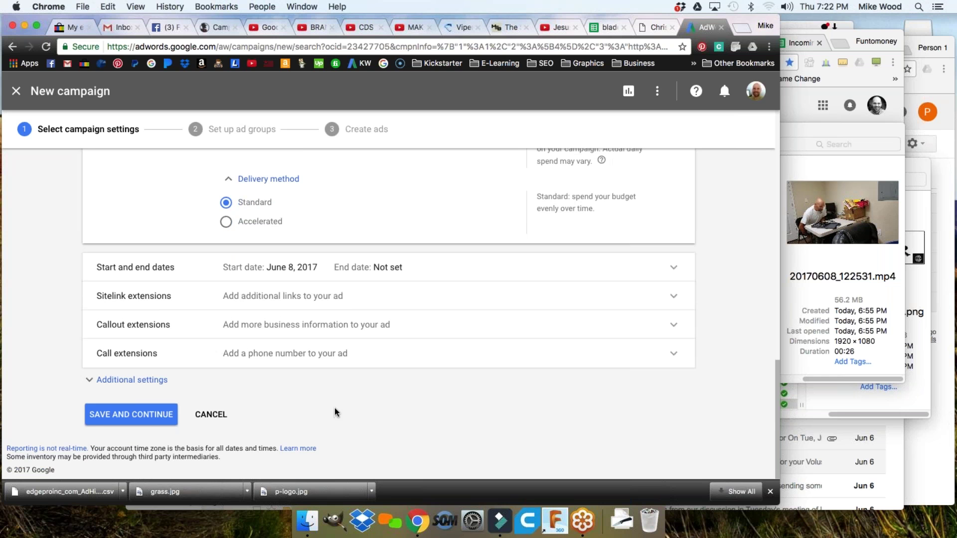
click(150, 417)
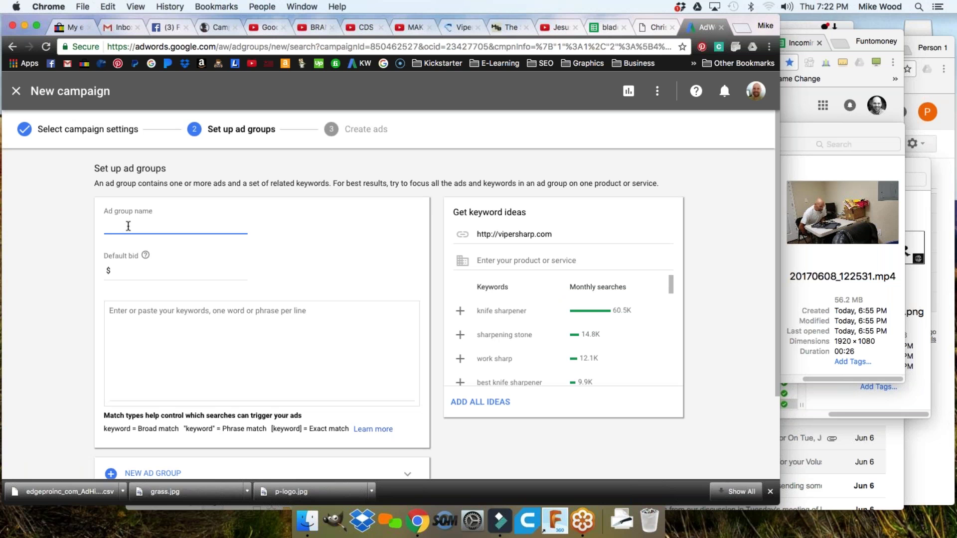
Name the ad group "Knife Sharpener" and add the suggested keywords "knife sharpener" and "best knife sharpener" to it.
text(Knife Sharpener)
click(164, 321)
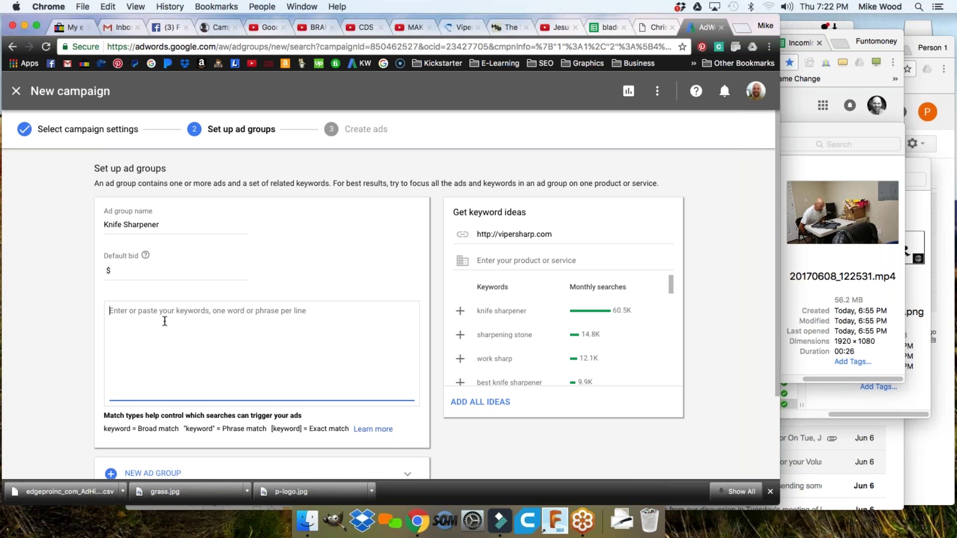
scroll(165, 321, down, 1)
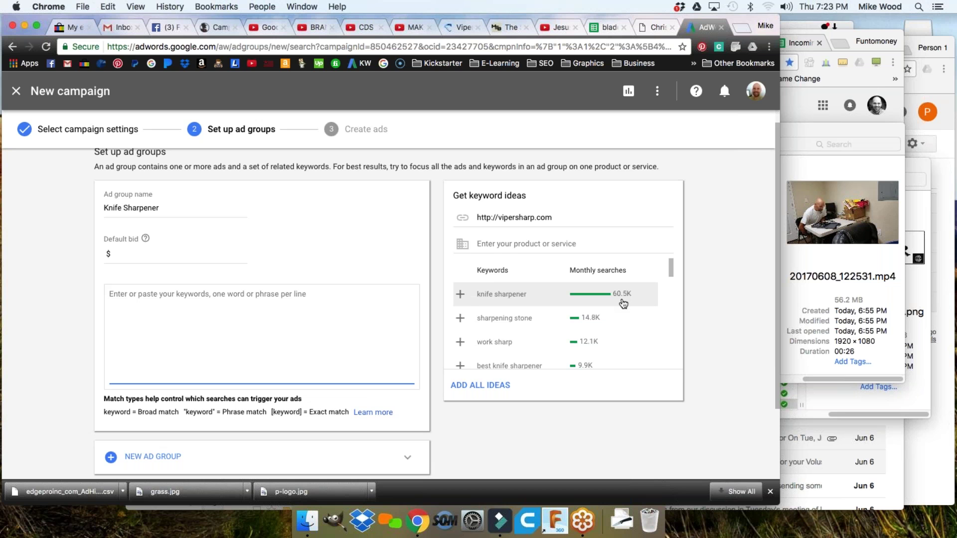
click(460, 296)
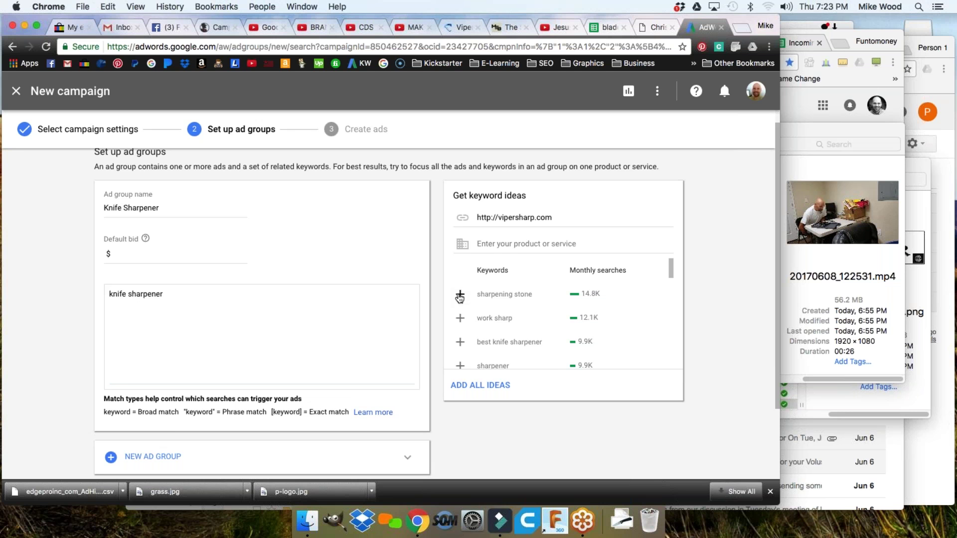
scroll(459, 297, down, 1)
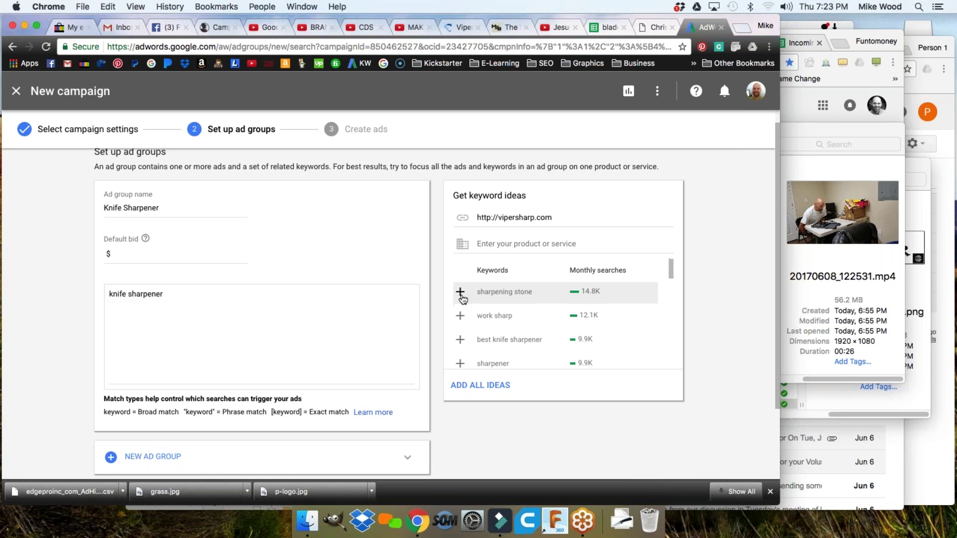
scroll(463, 301, down, 1)
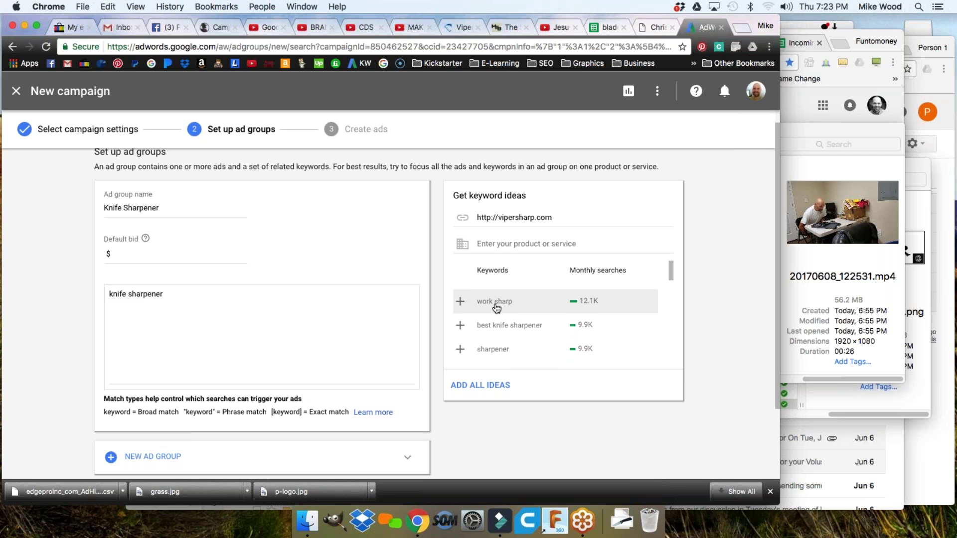
scroll(495, 307, down, 1)
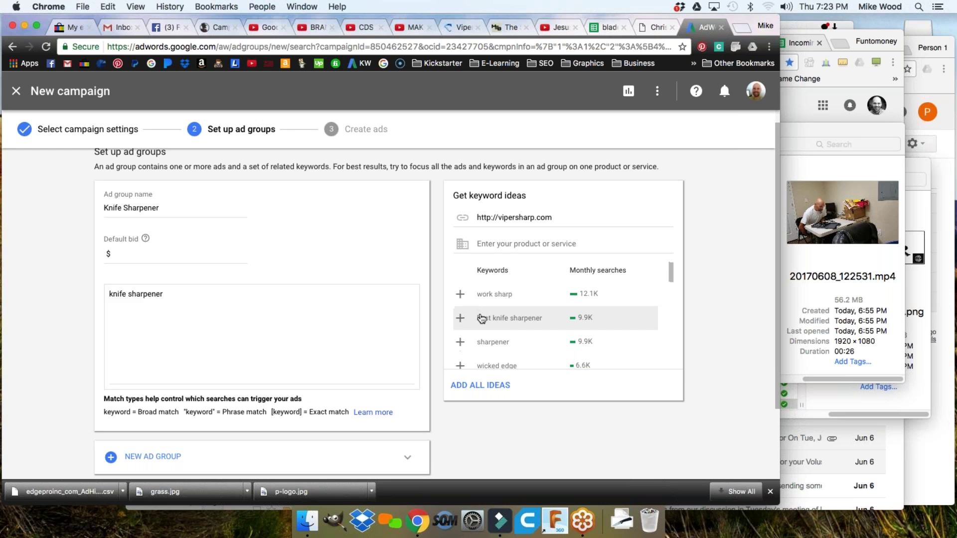
click(461, 319)
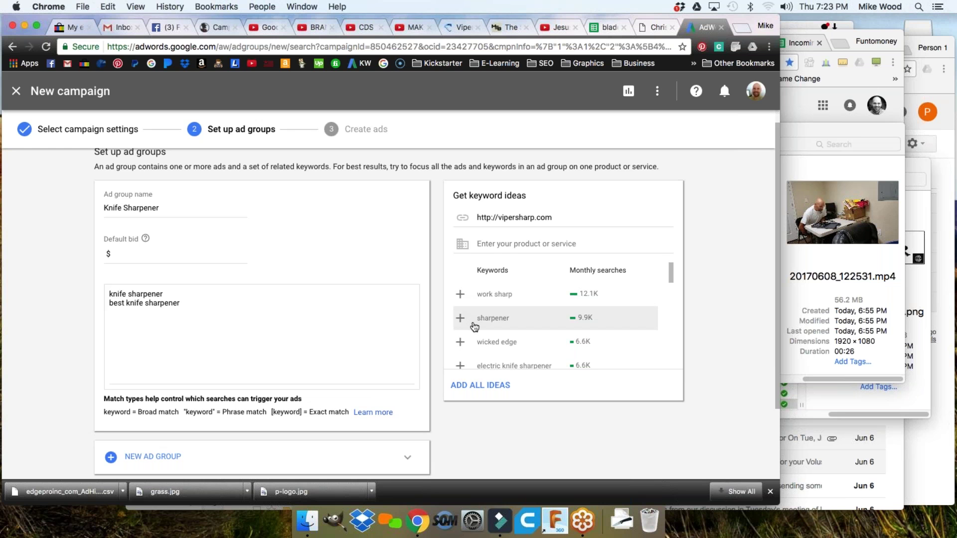
Browse the keyword ideas for vipersharp.com and add the suggested keyword "professional knife sharpener" to the Knife Sharpener ad group.
scroll(502, 321, down, 1)
scroll(501, 323, down, 1)
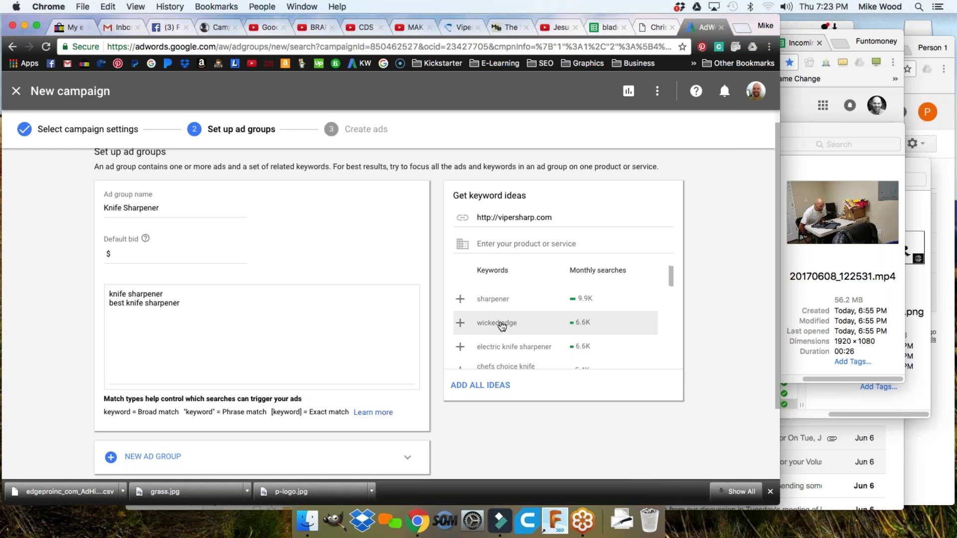
scroll(522, 322, down, 1)
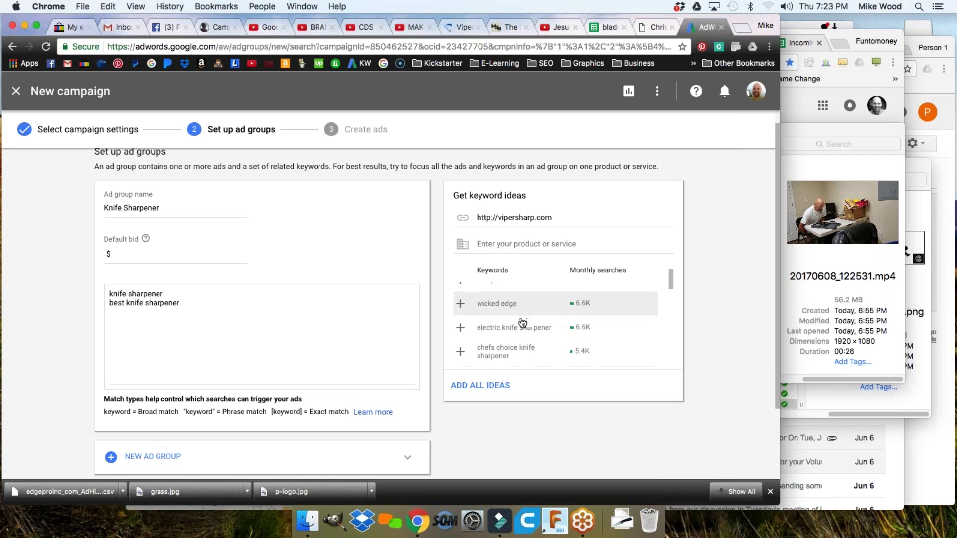
scroll(515, 322, down, 1)
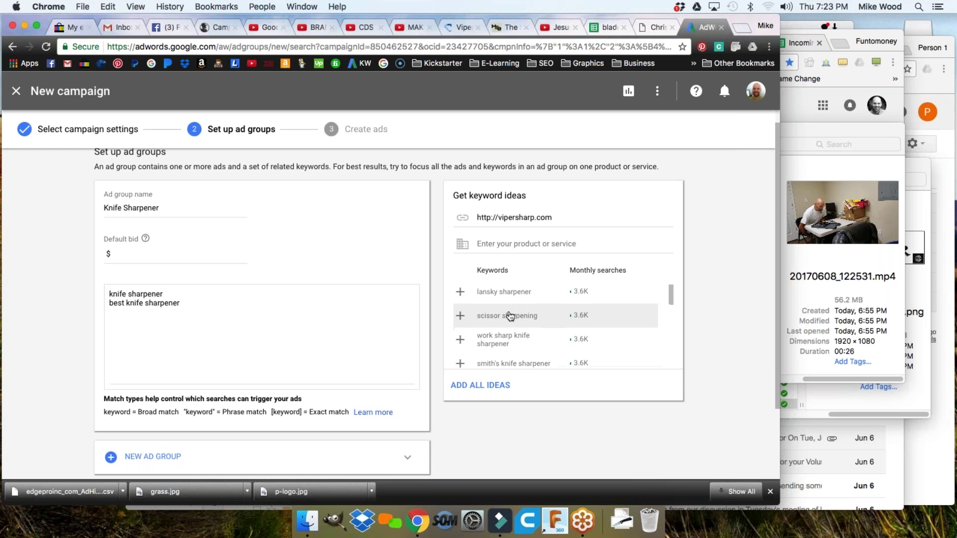
scroll(528, 317, down, 2)
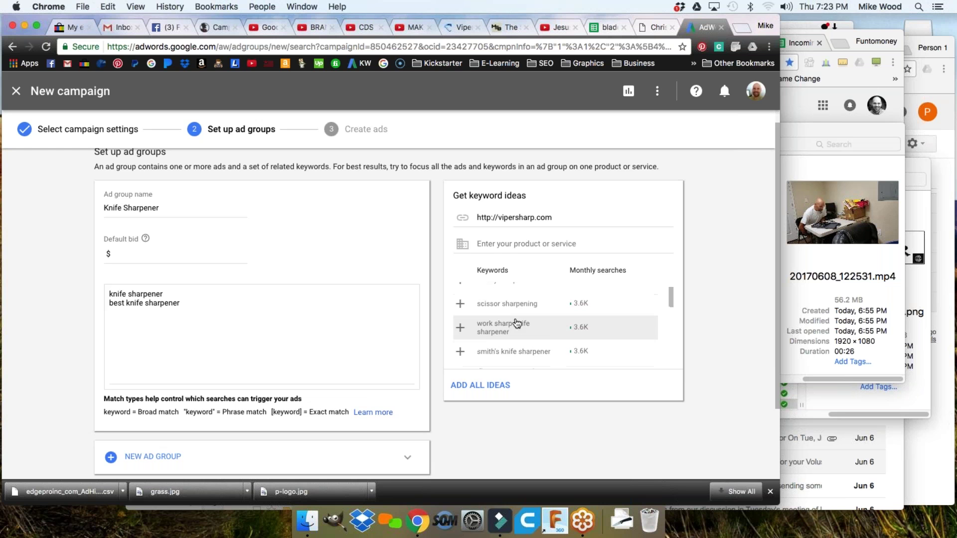
scroll(517, 324, down, 1)
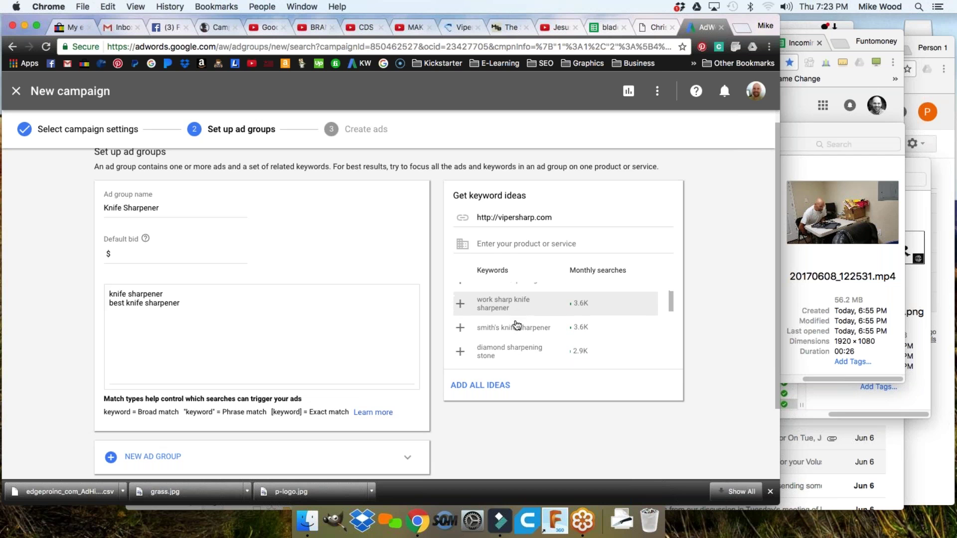
scroll(516, 332, down, 2)
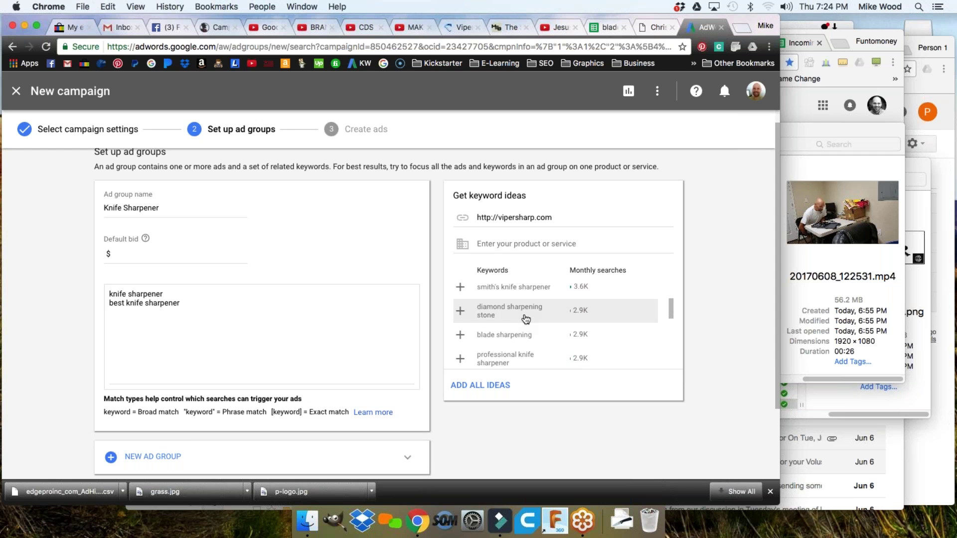
scroll(538, 334, down, 1)
scroll(534, 337, down, 1)
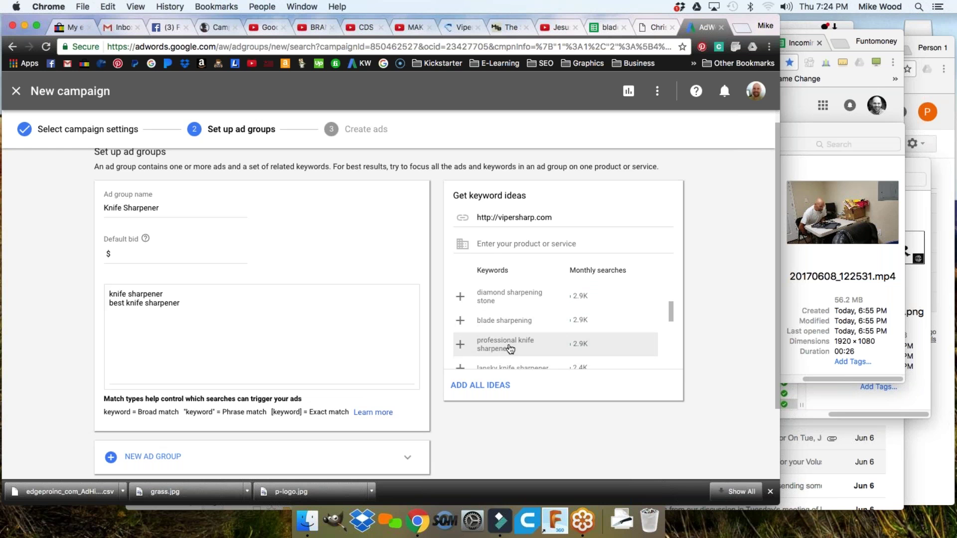
click(460, 345)
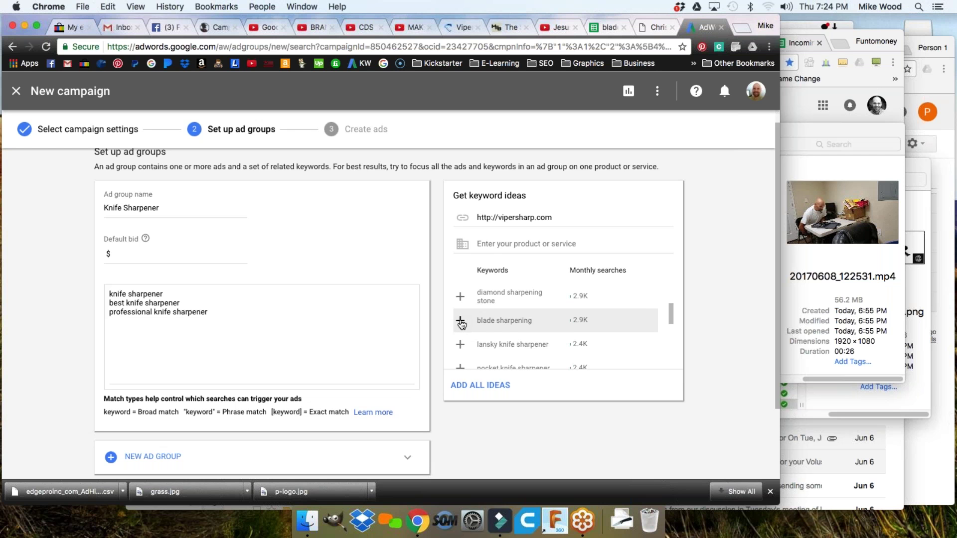
Add the suggested keywords "pocket knife sharpener" and "kitchen knife sharpener" to the ad group and check the remaining ideas.
scroll(462, 337, up, 1)
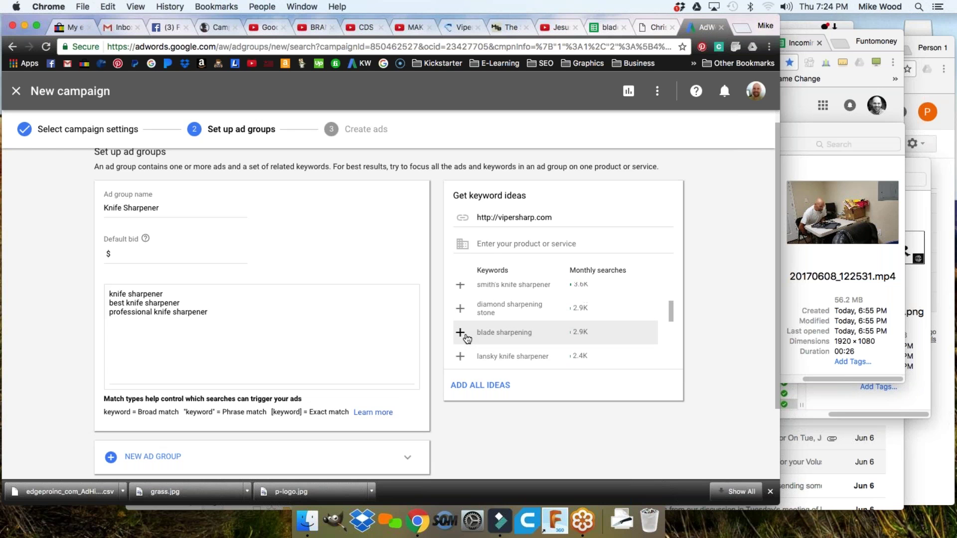
scroll(464, 339, up, 1)
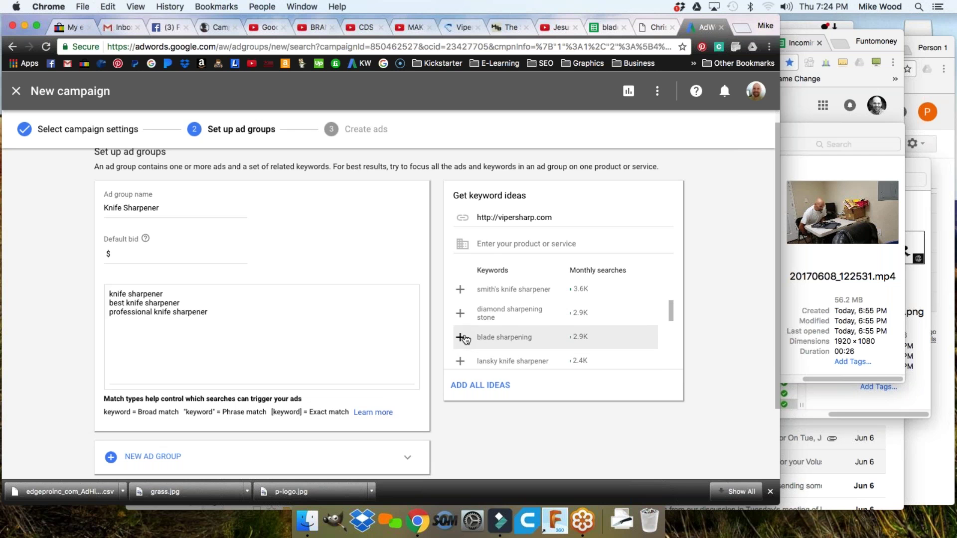
scroll(474, 334, down, 3)
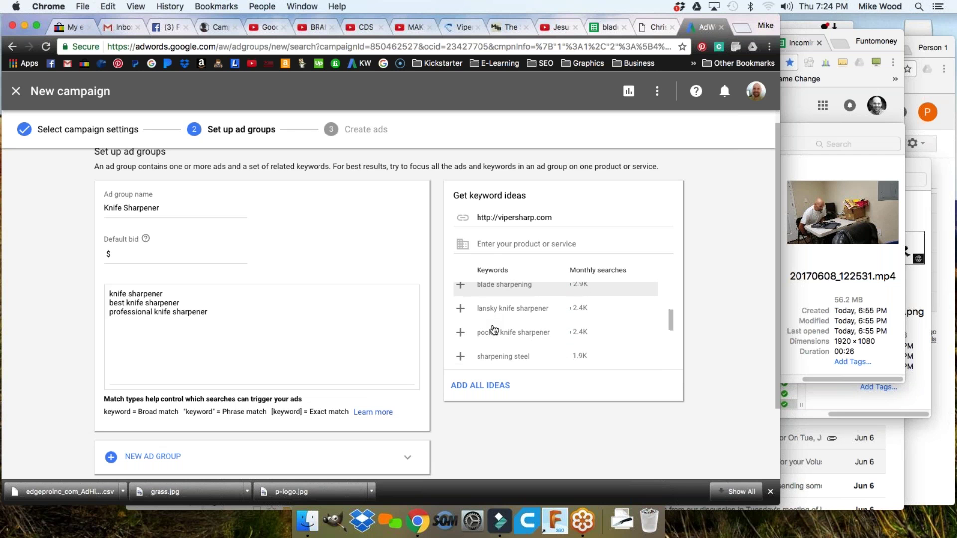
click(460, 331)
scroll(473, 332, down, 1)
click(460, 332)
scroll(474, 330, down, 1)
scroll(473, 329, down, 2)
scroll(464, 329, down, 1)
scroll(464, 328, down, 1)
scroll(466, 329, down, 4)
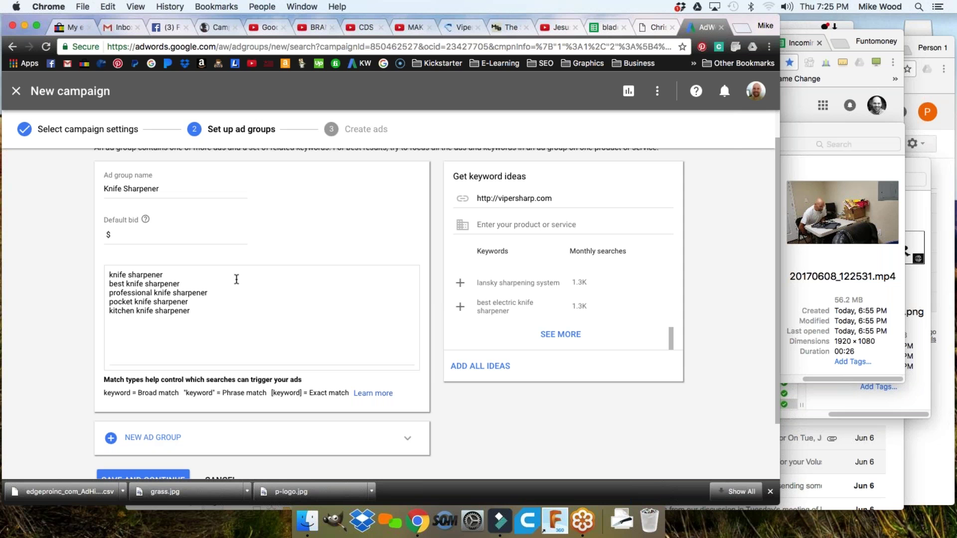
Compare the wording of the ad group's keywords, highlighting the qualifiers and the shared phrase "knife sharpener".
drag(110, 275, 197, 311)
double_click(136, 275)
click(133, 282)
double_click(135, 293)
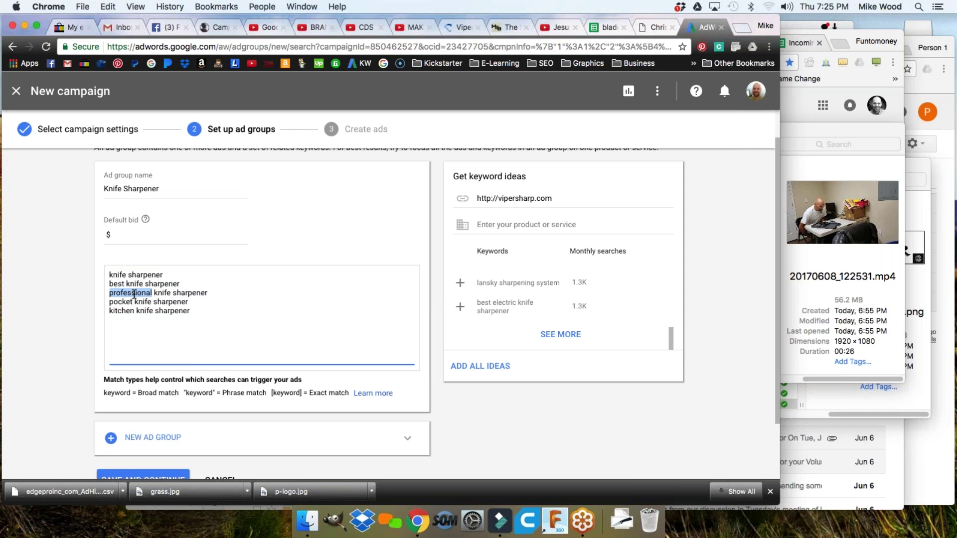
double_click(122, 301)
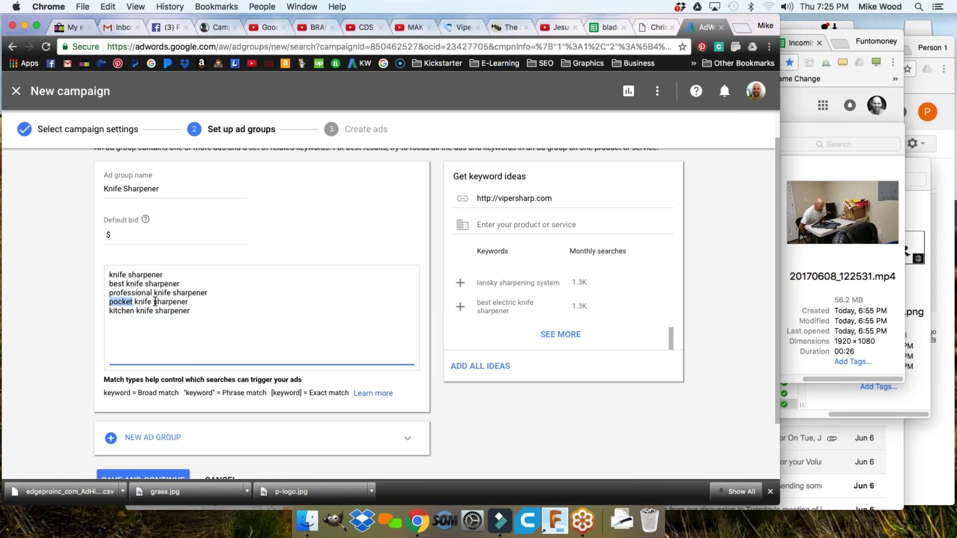
double_click(125, 311)
drag(191, 310, 138, 311)
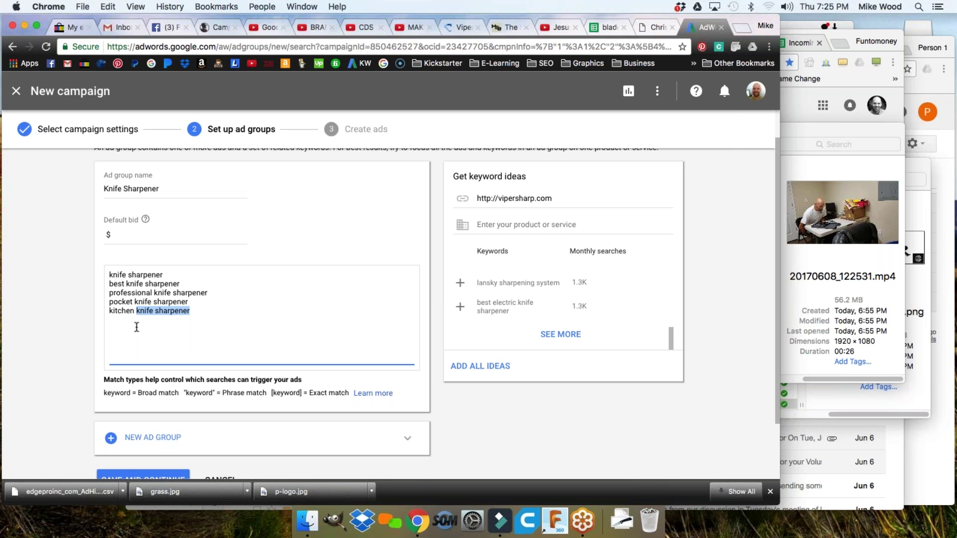
Read the help article defining the keyword matching options, then close it.
scroll(297, 295, down, 1)
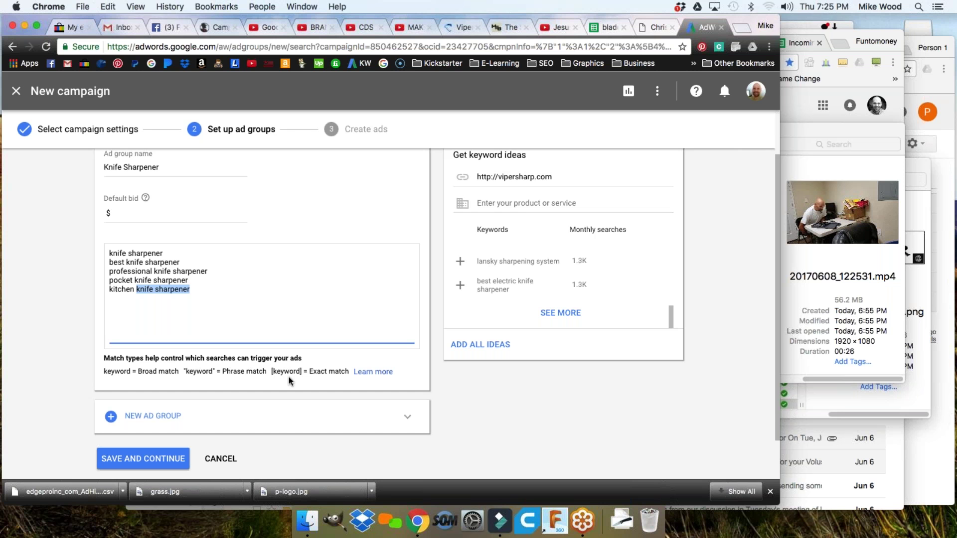
click(367, 378)
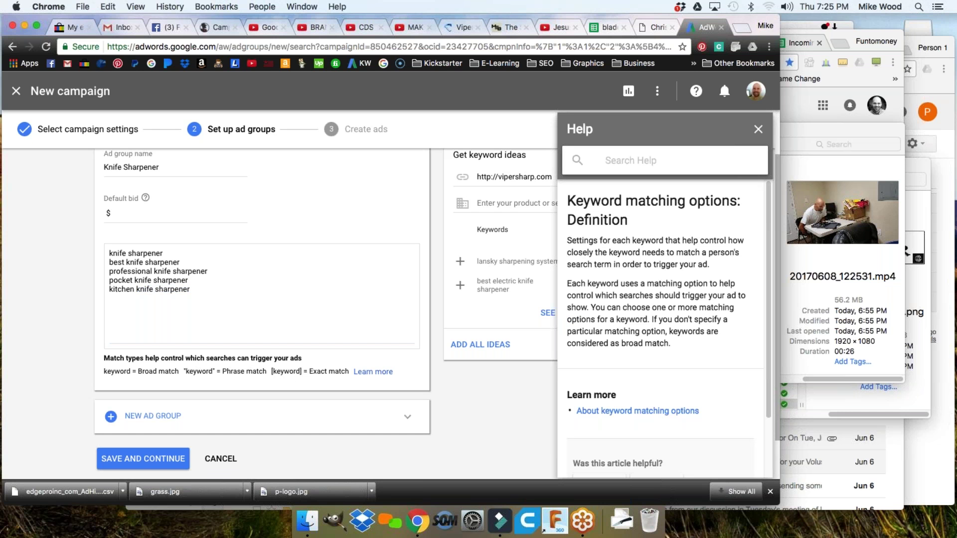
scroll(652, 303, down, 1)
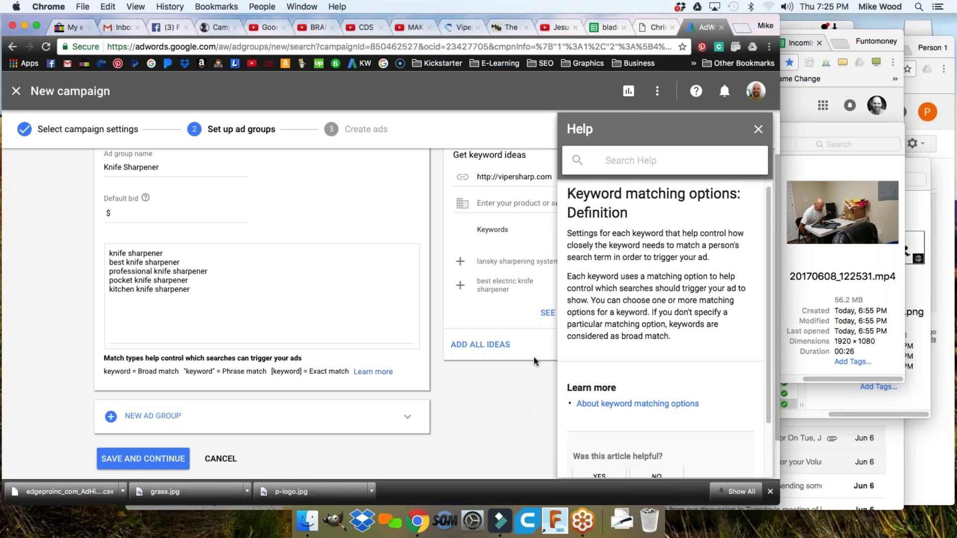
scroll(632, 280, down, 3)
scroll(633, 280, down, 5)
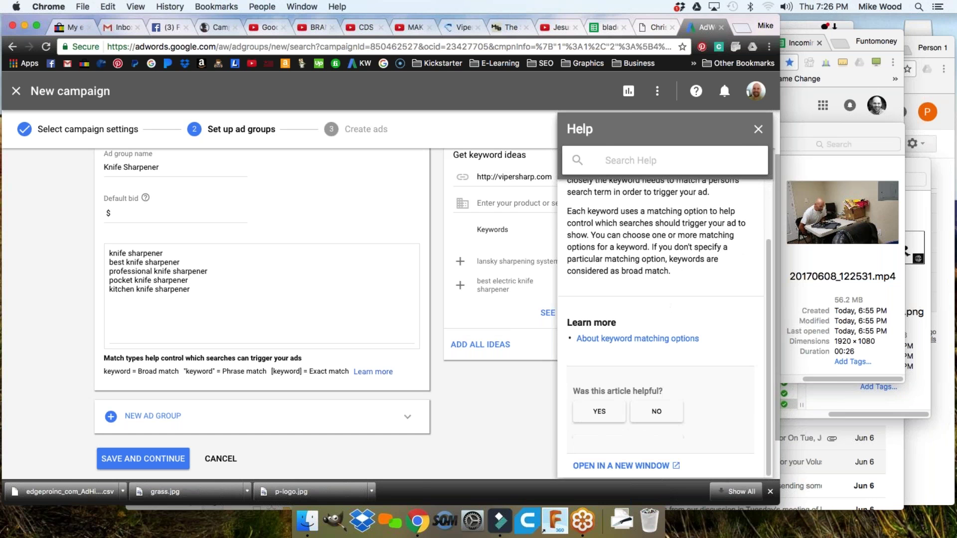
click(758, 129)
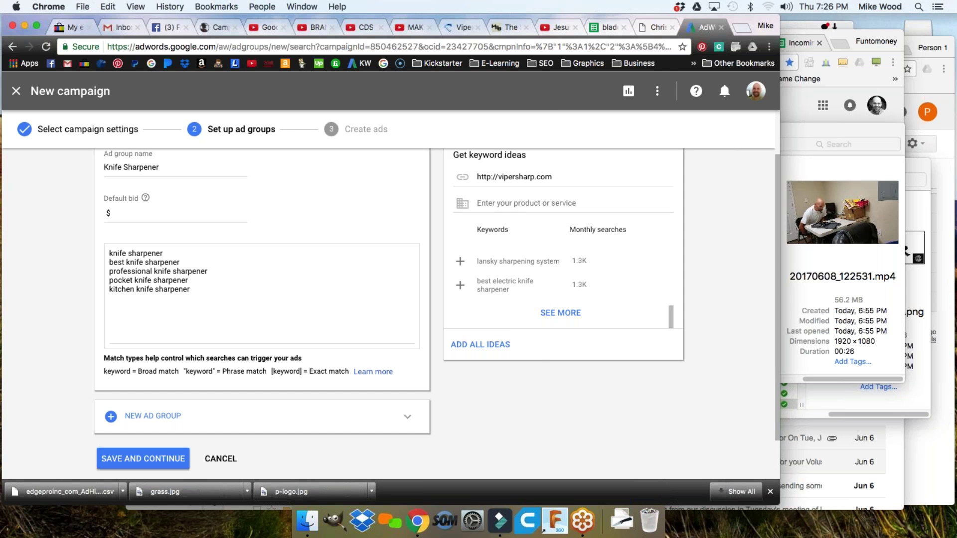
Copy the keyword "knife sharpener" from the ad group's list and switch to the open Modern Survival Blog article.
drag(163, 253, 108, 251)
key(super+c)
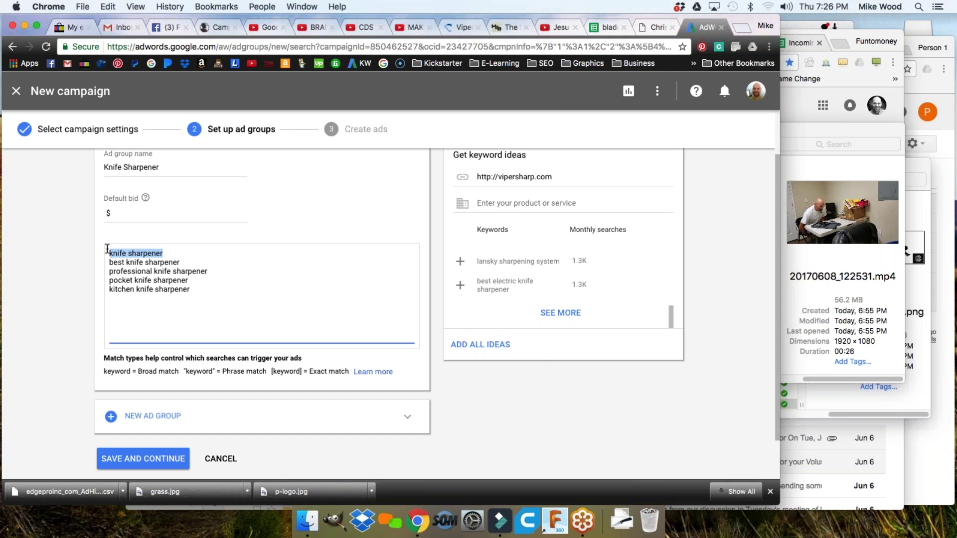
click(498, 30)
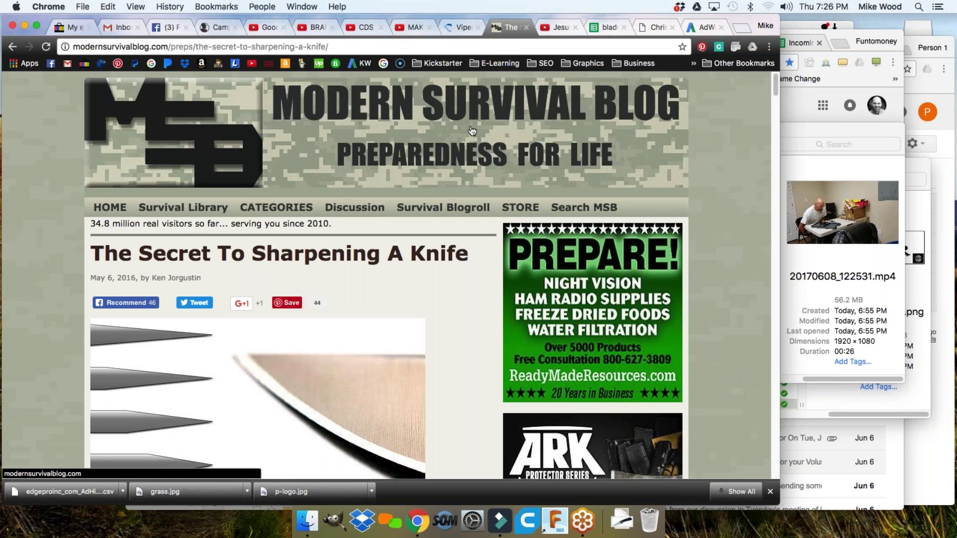
scroll(472, 131, down, 5)
scroll(472, 135, up, 5)
Bookmark the article "The Secret To Sharpening A Knife" in the promotional sites folder under ViperSharp.
click(438, 62)
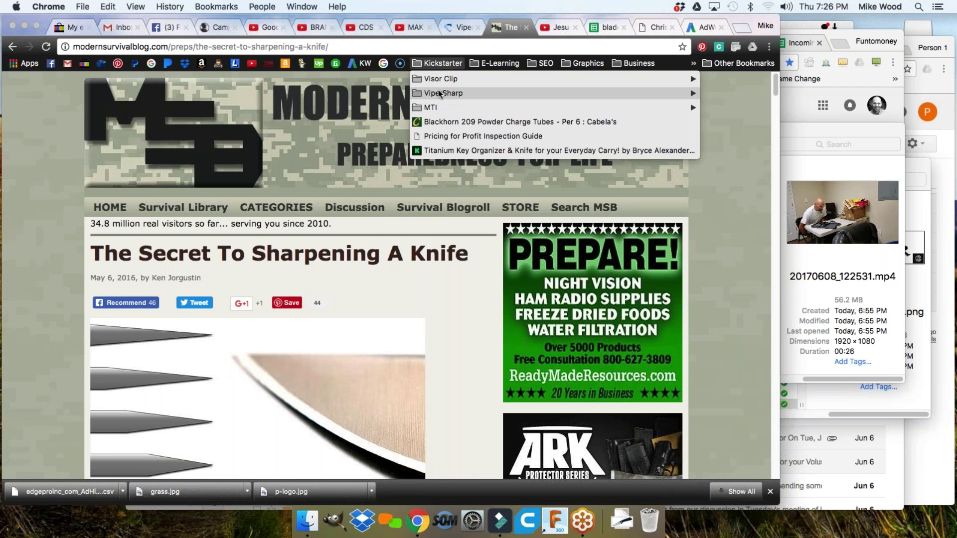
mouse_move(438, 93)
mouse_move(393, 92)
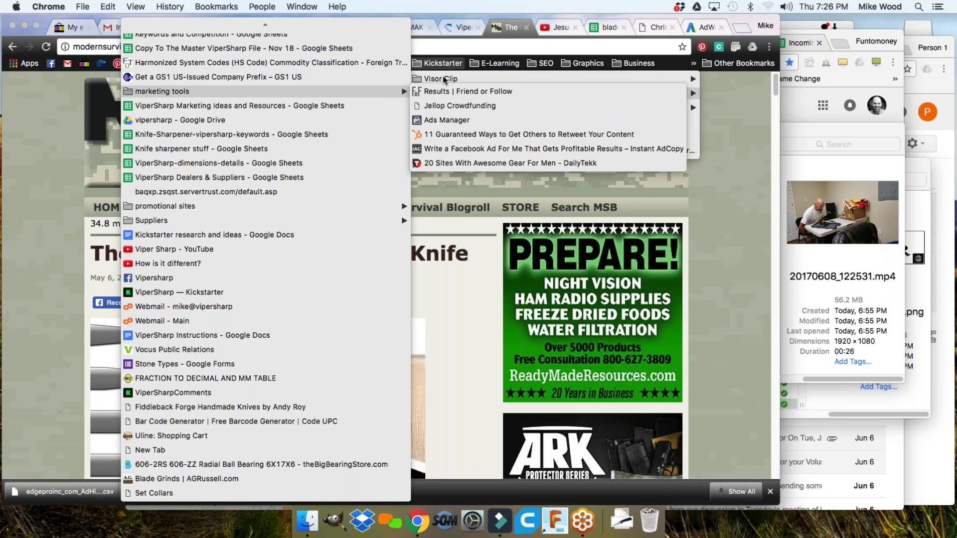
click(434, 46)
click(434, 47)
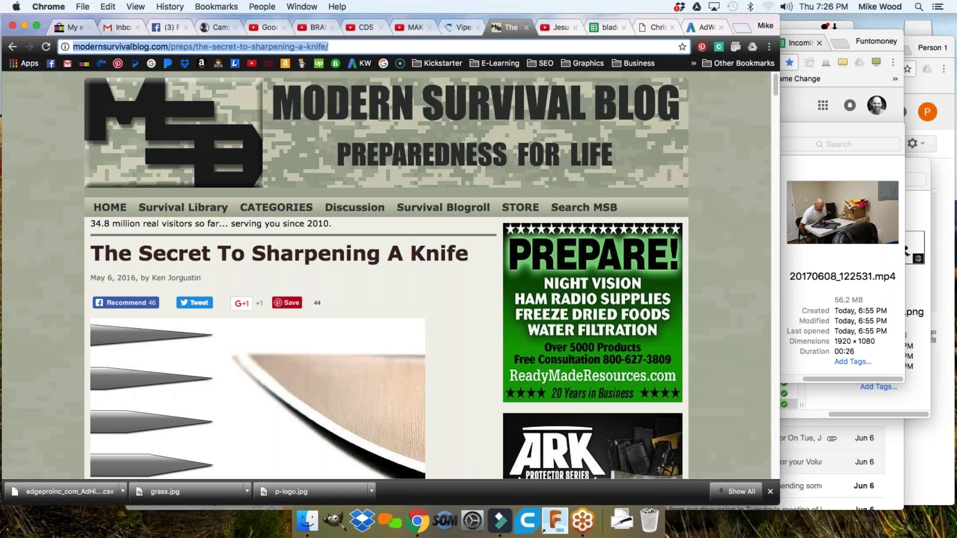
key(super+d)
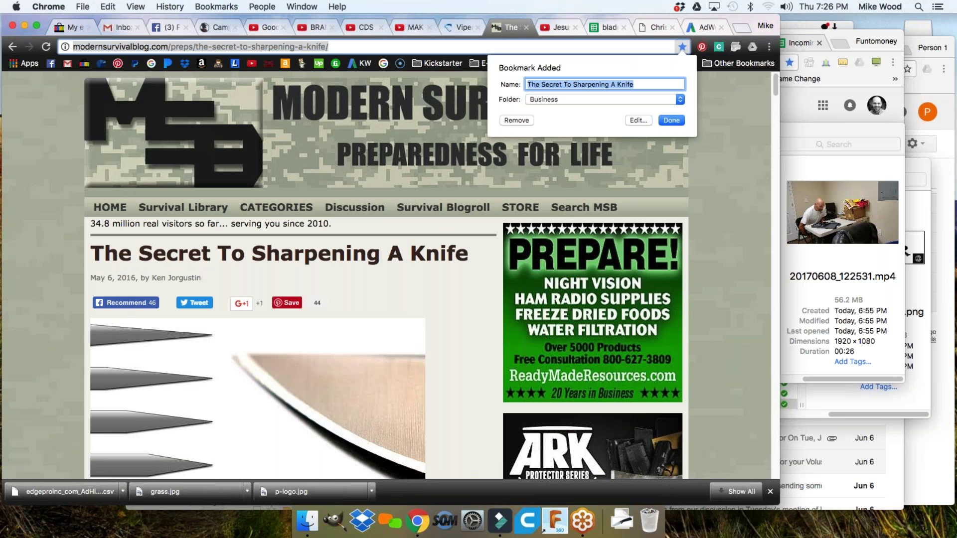
click(651, 98)
scroll(625, 101, up, 2)
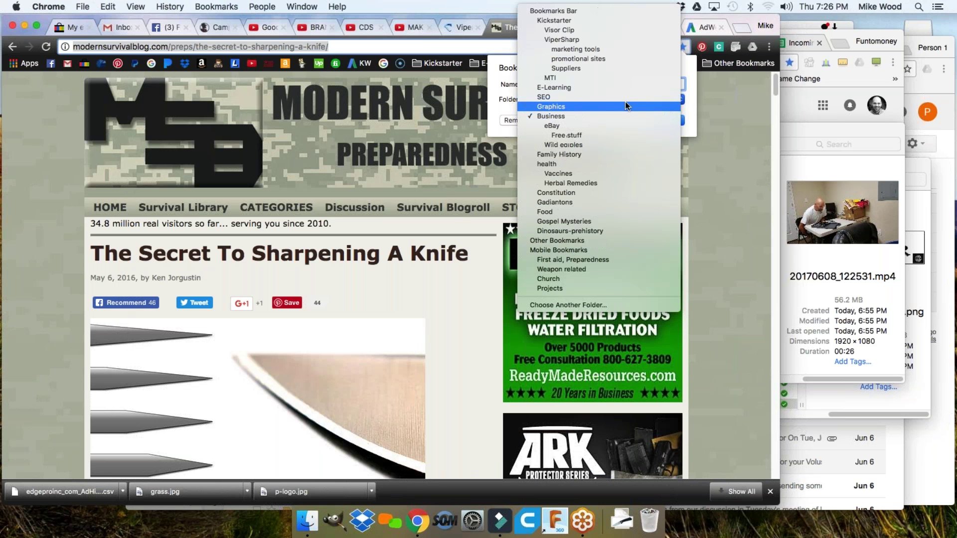
click(584, 60)
key(Return)
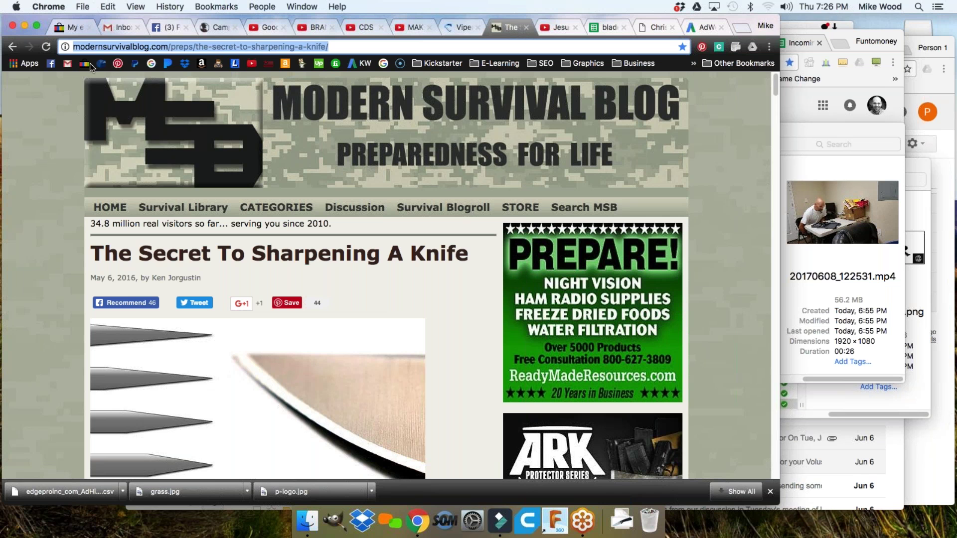
Search Google for the copied keyword "knife sharpener" and return to the campaign's ad group setup in AdWords.
key(super+v)
key(Return)
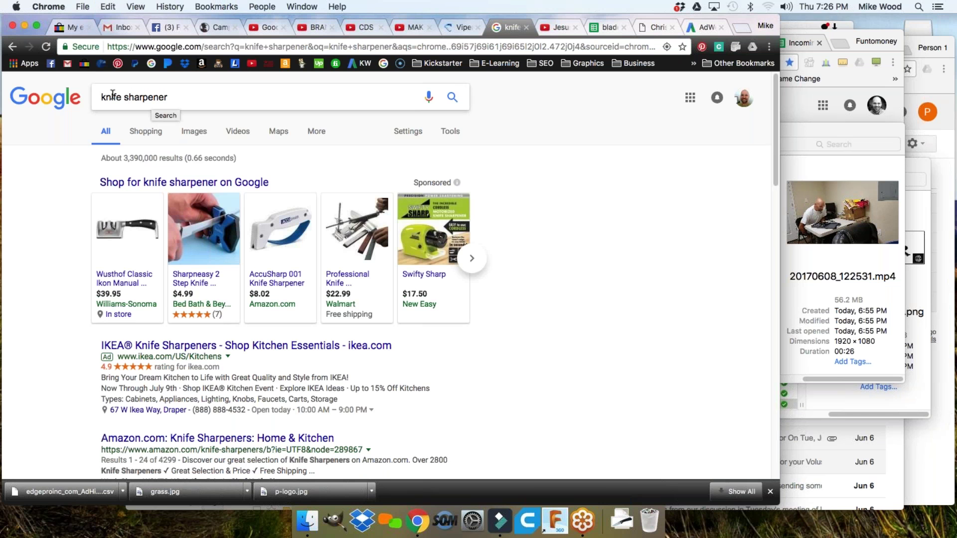
click(158, 349)
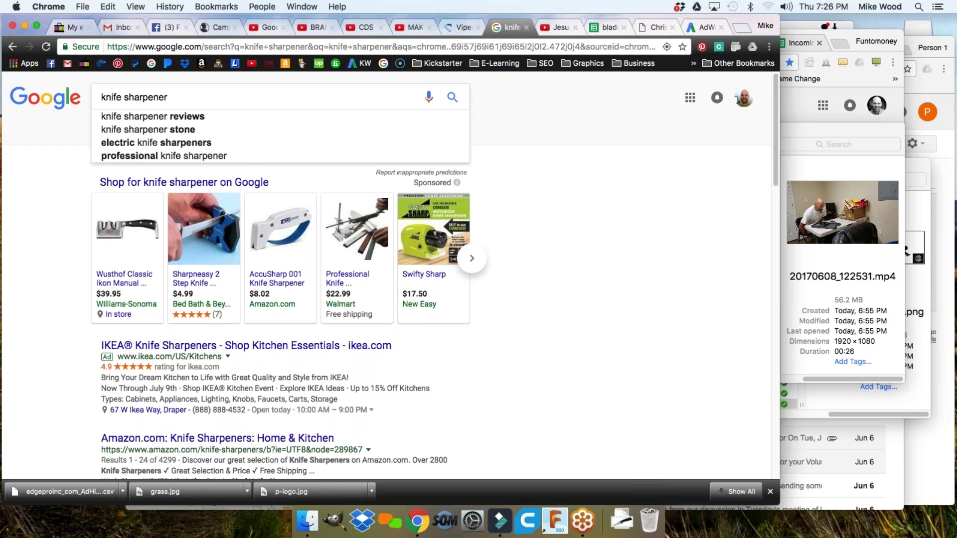
click(696, 29)
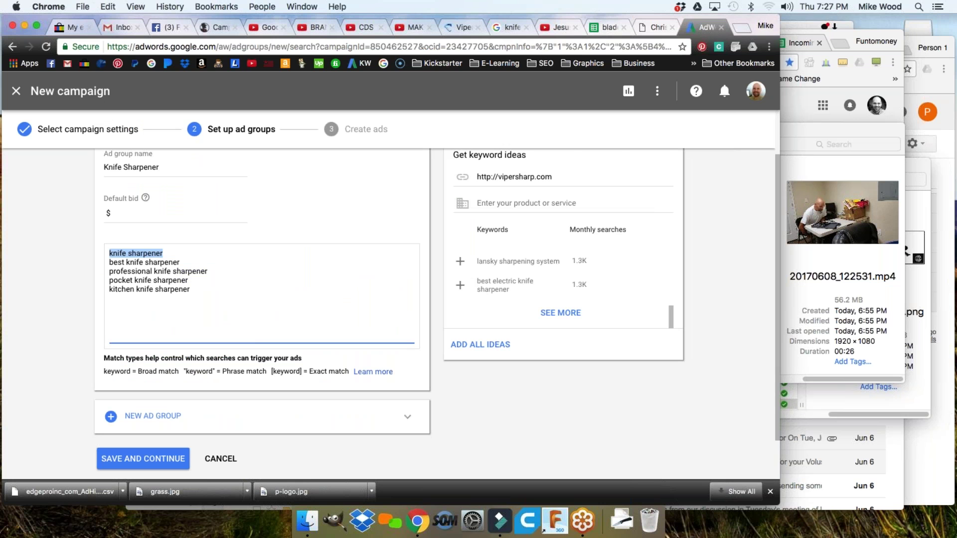
Search Google for "I don't like my knife sharpener" and highlight the words added before the keyword.
click(501, 26)
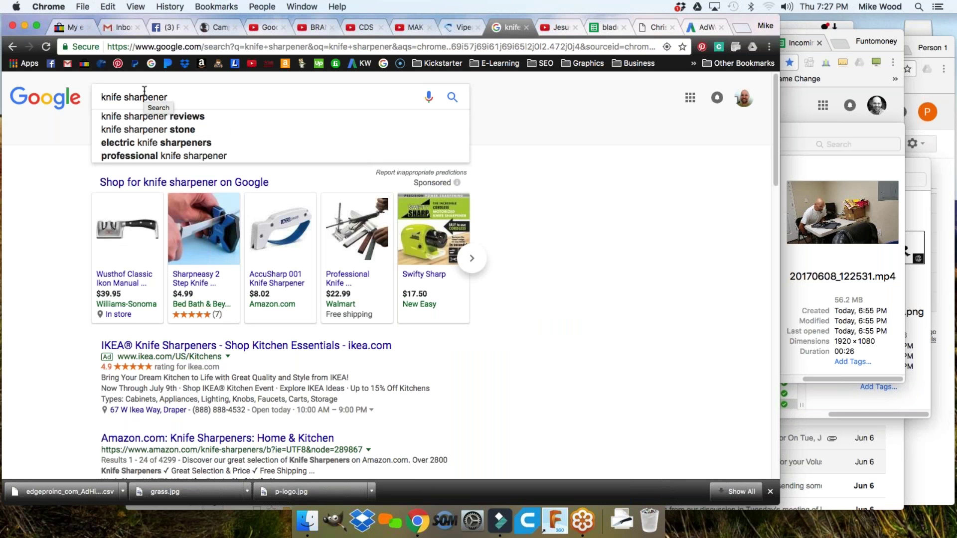
text(I don't like)
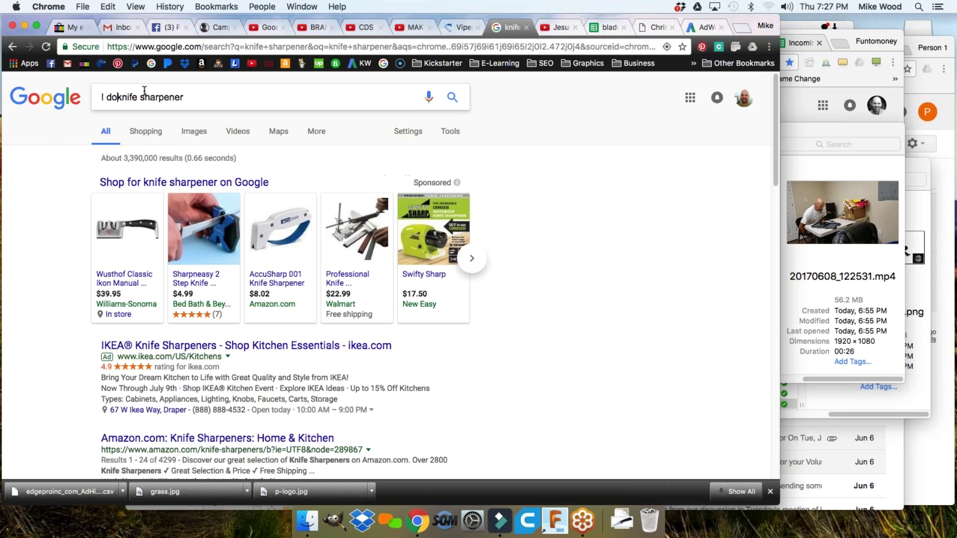
text( my)
key(Return)
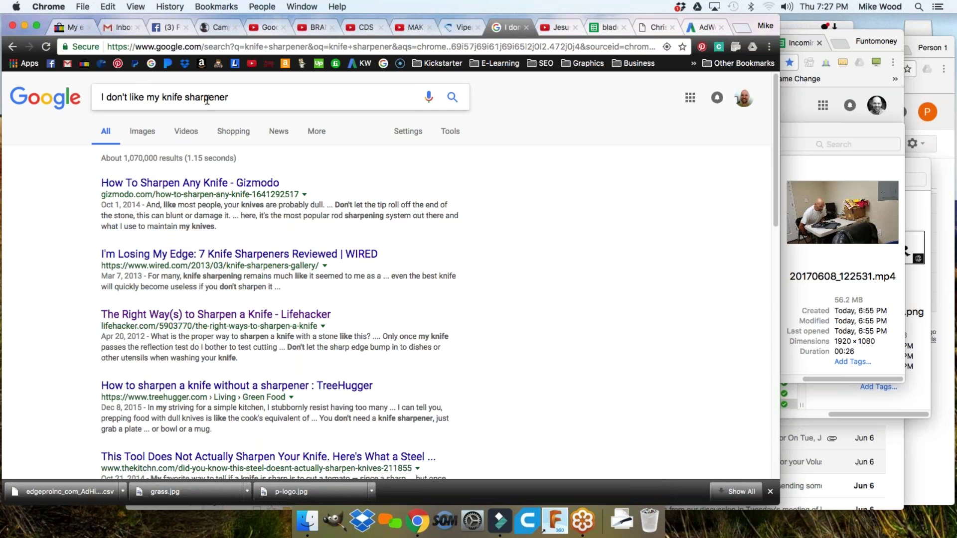
drag(161, 94, 34, 100)
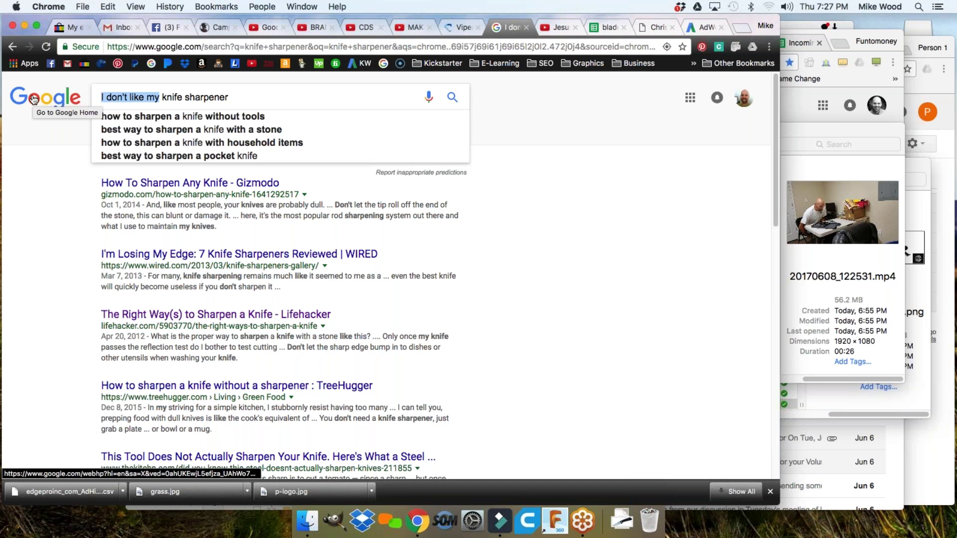
Search Google for "sharpen without a knife sharpener", skim the results and highlight the keyword within the query.
text(sharpen without)
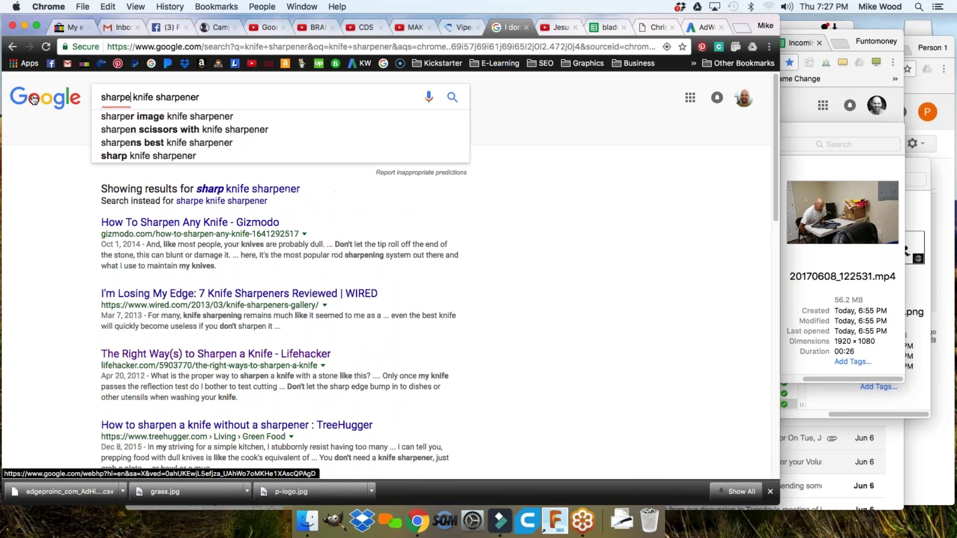
text( a)
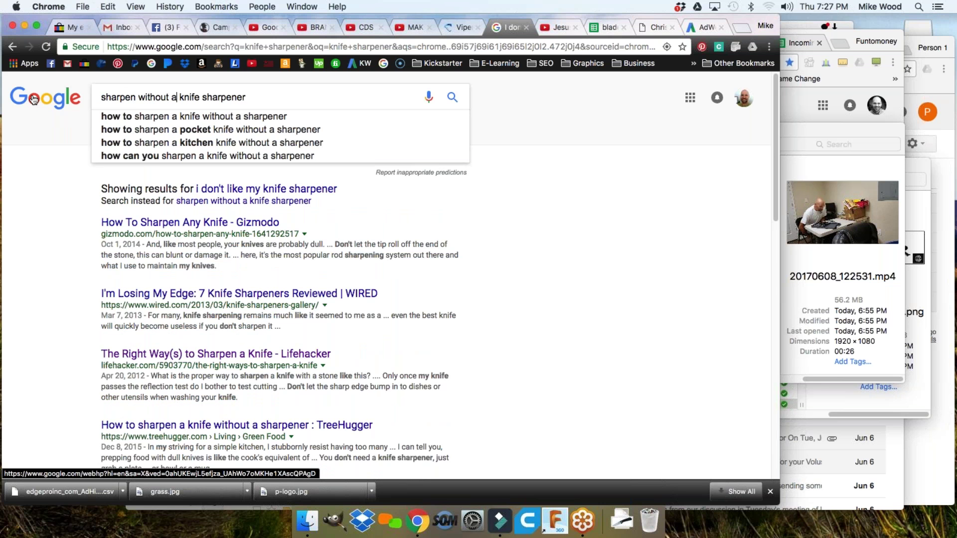
key(Return)
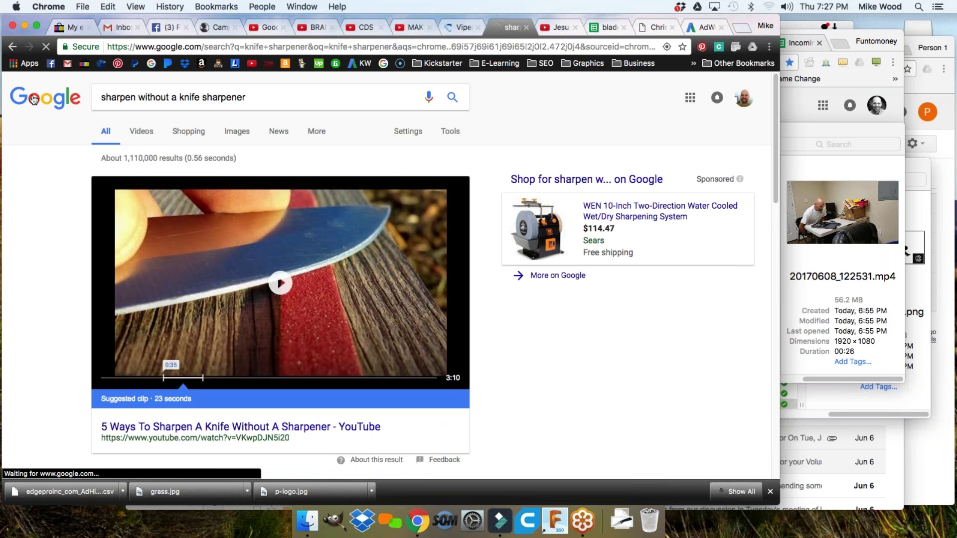
scroll(79, 336, down, 5)
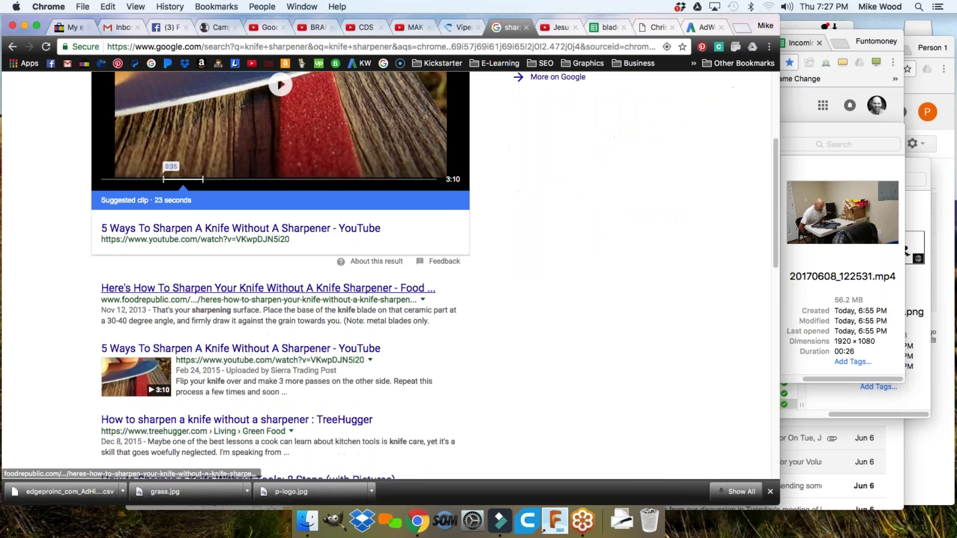
scroll(280, 274, up, 5)
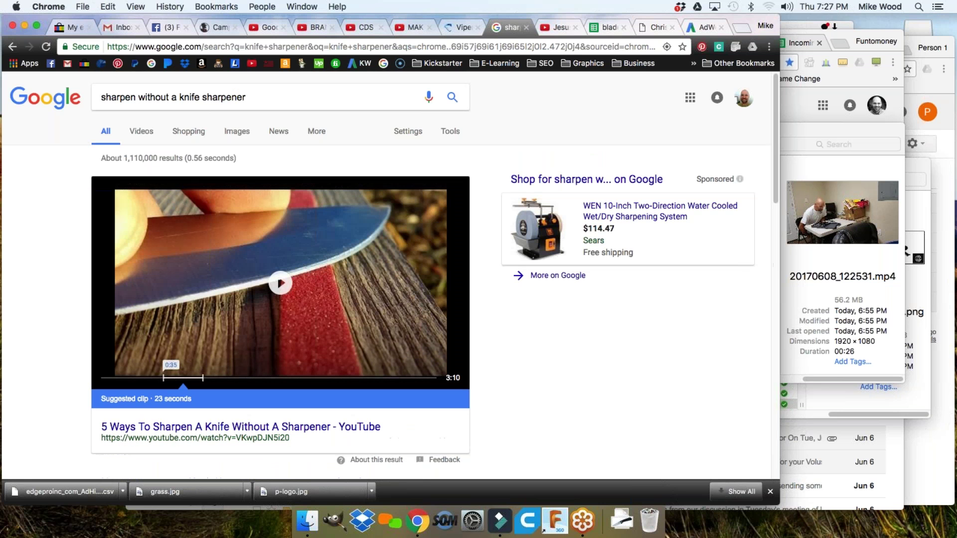
drag(180, 97, 248, 97)
Return to the AdWords ad group setup and highlight the phrase match and exact match notations in the match type guide.
click(706, 27)
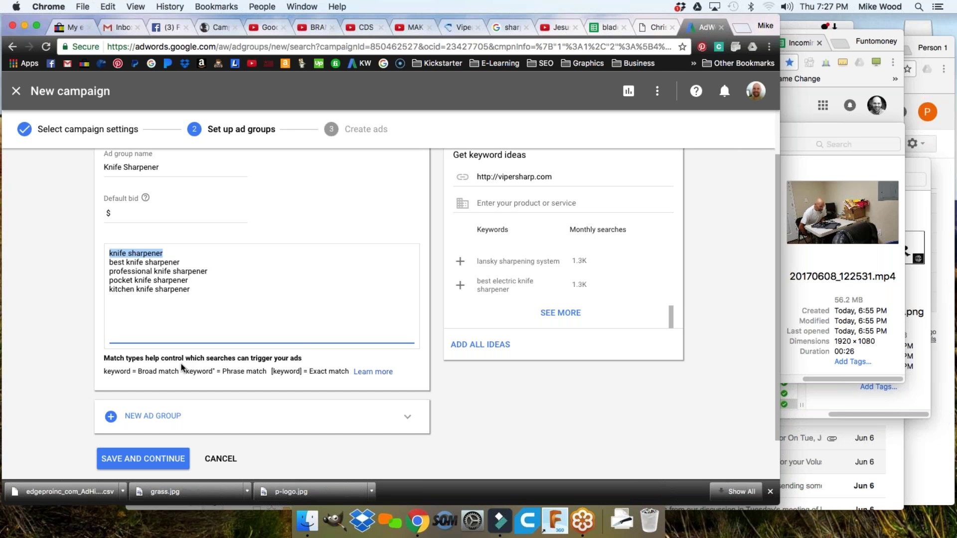
click(223, 372)
drag(223, 371, 270, 370)
double_click(285, 371)
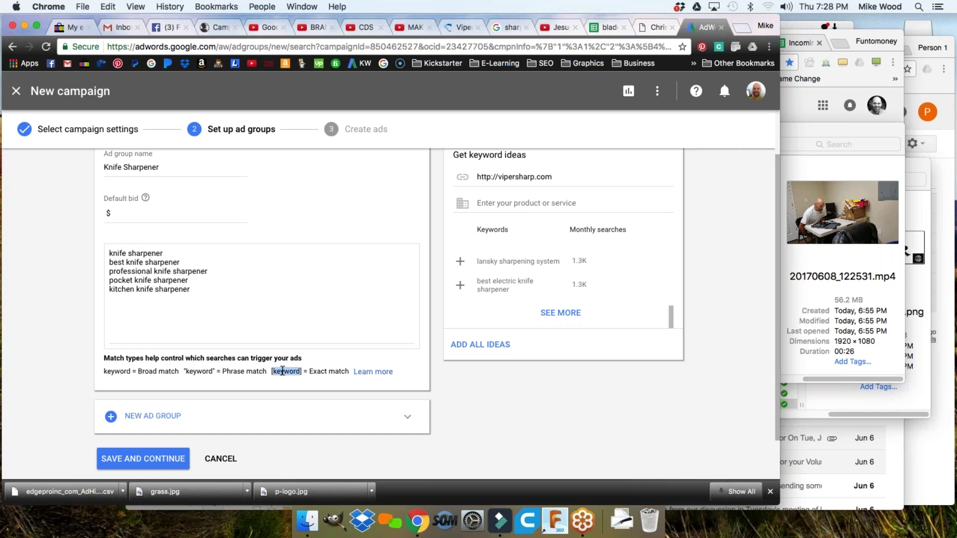
click(285, 371)
Try the keyword "knife sharpener" in quotation marks, then make it exact match as [knife sharpener].
click(110, 254)
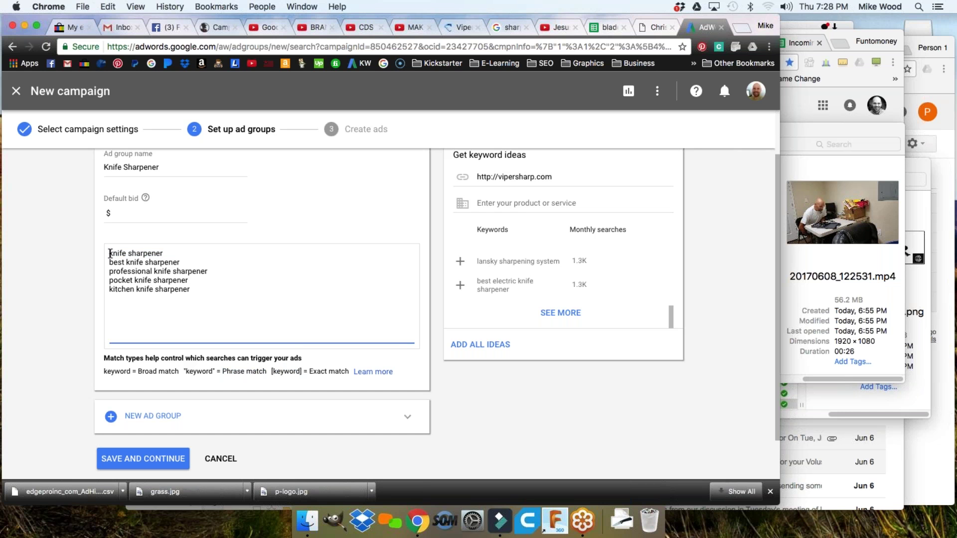
click(110, 255)
text(")
text(")
click(112, 253)
key(BackSpace)
text([)
drag(168, 254, 118, 245)
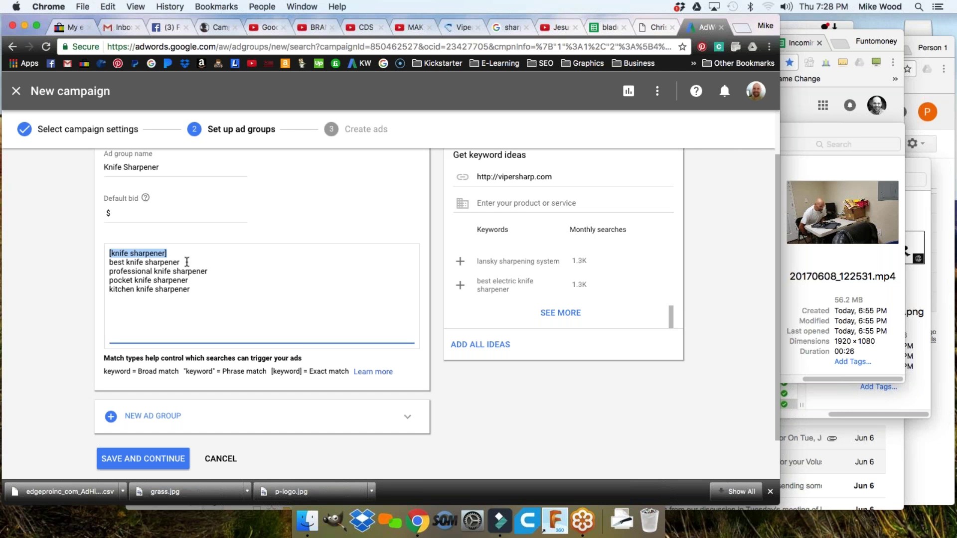
Enclose the best, professional, pocket and kitchen knife sharpener keywords in square brackets to make them exact match.
click(187, 262)
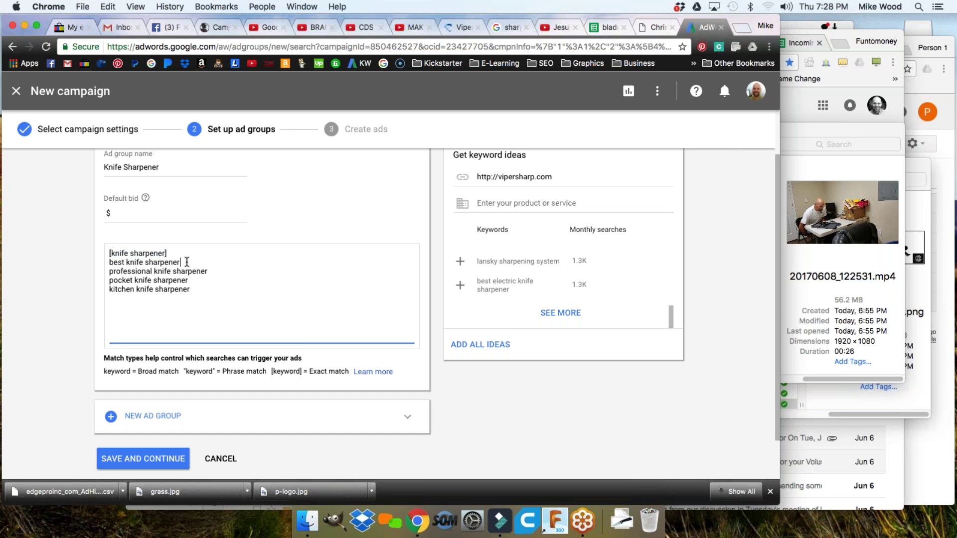
text(])
click(217, 271)
text(])
click(200, 279)
text(])
click(199, 289)
text(])
click(109, 289)
text([)
click(110, 280)
text([)
click(110, 271)
text([)
click(109, 262)
text([)
Rename the ad group as "Knife Sharpener Exact".
scroll(174, 294, up, 2)
click(172, 231)
text(Exact)
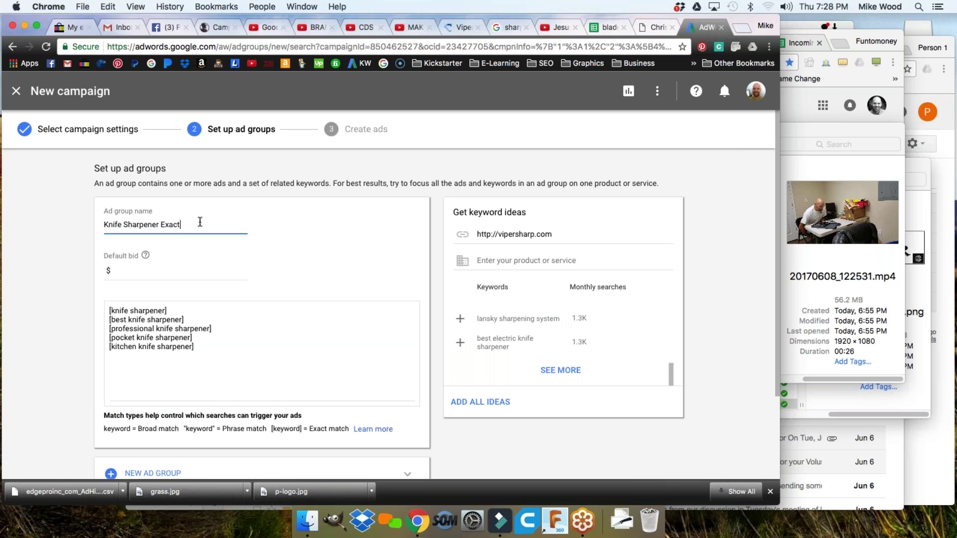
Set the ad group's default bid to $2 and save the ad group setup to continue to creating ads.
scroll(199, 222, down, 1)
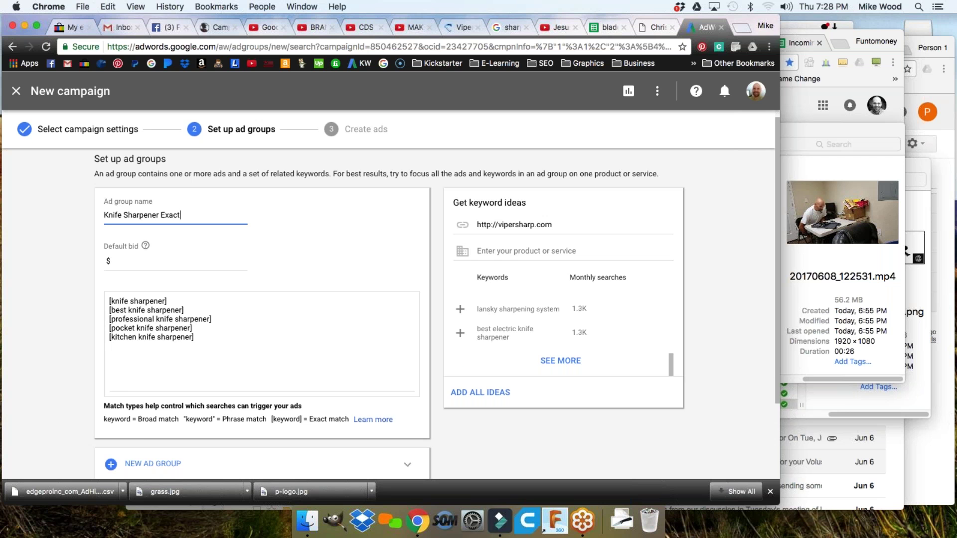
scroll(182, 287, down, 5)
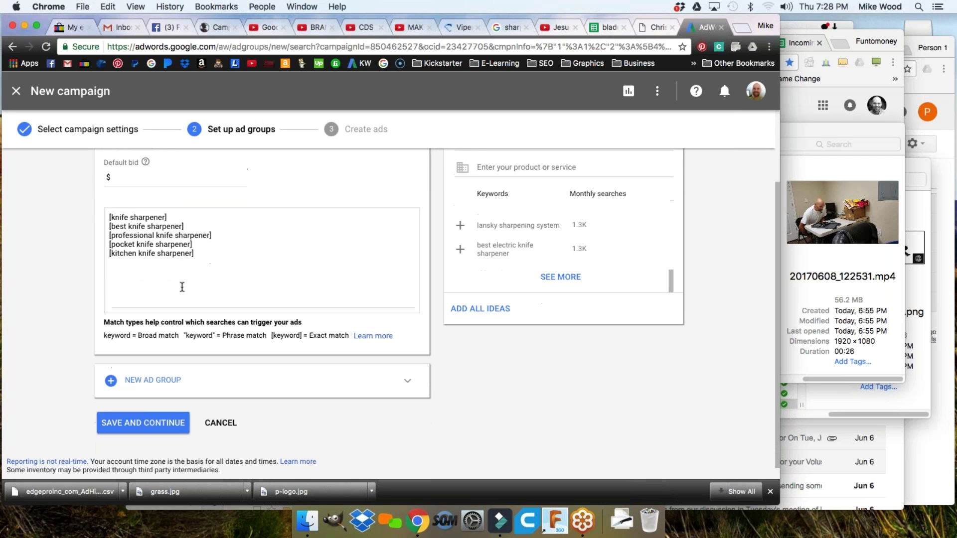
click(139, 426)
click(131, 222)
scroll(96, 261, up, 2)
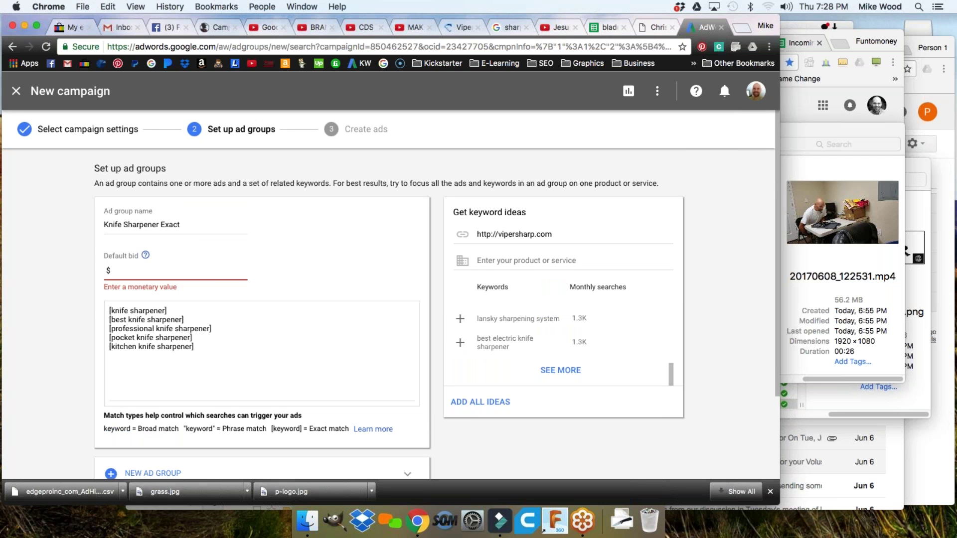
click(145, 254)
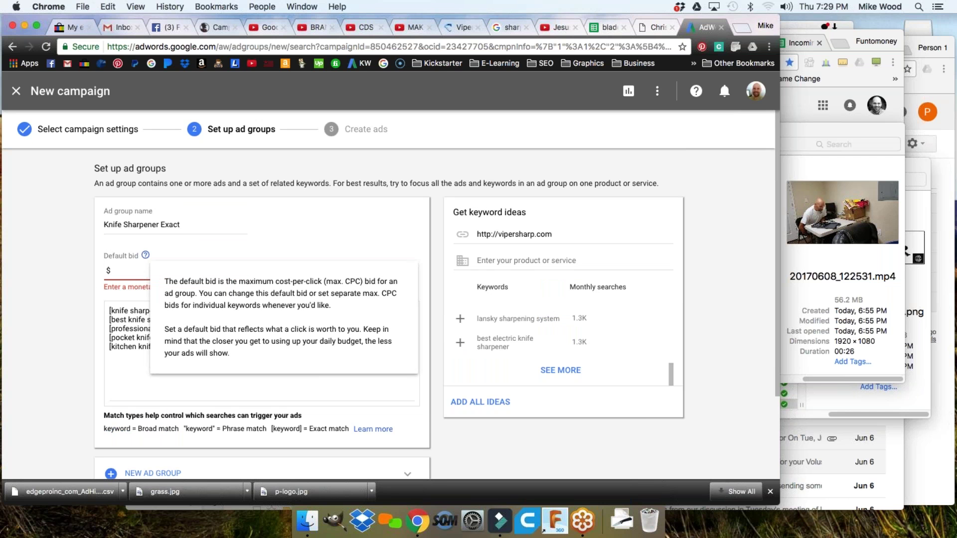
click(139, 279)
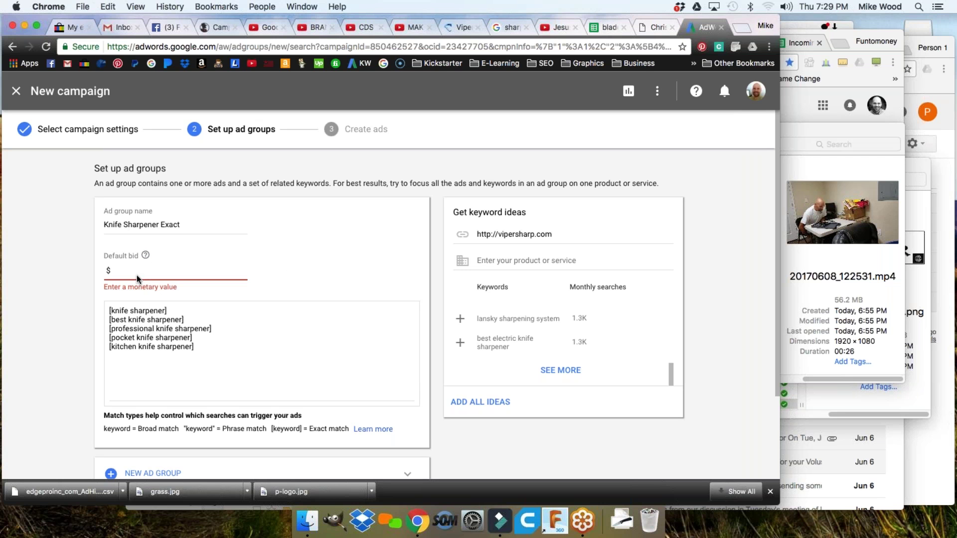
text(2)
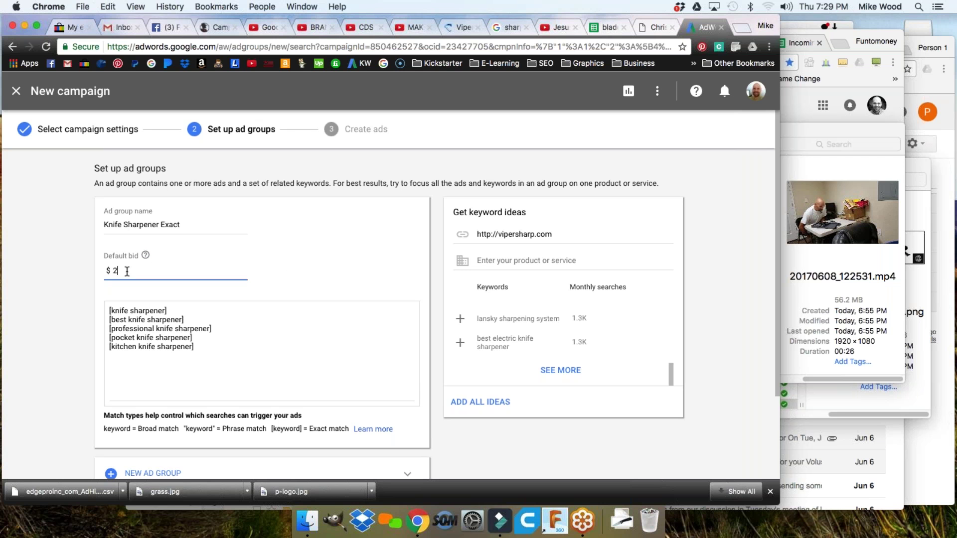
scroll(354, 322, down, 3)
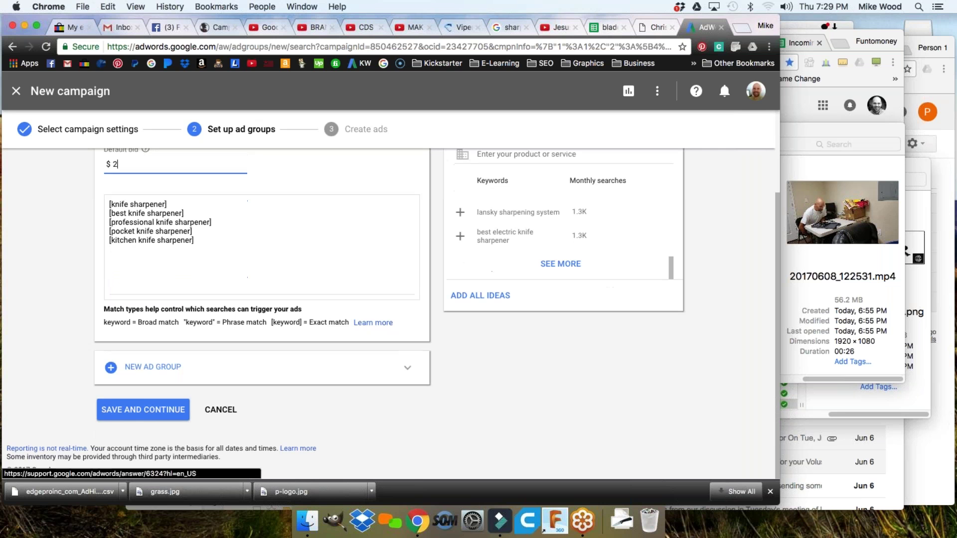
click(134, 412)
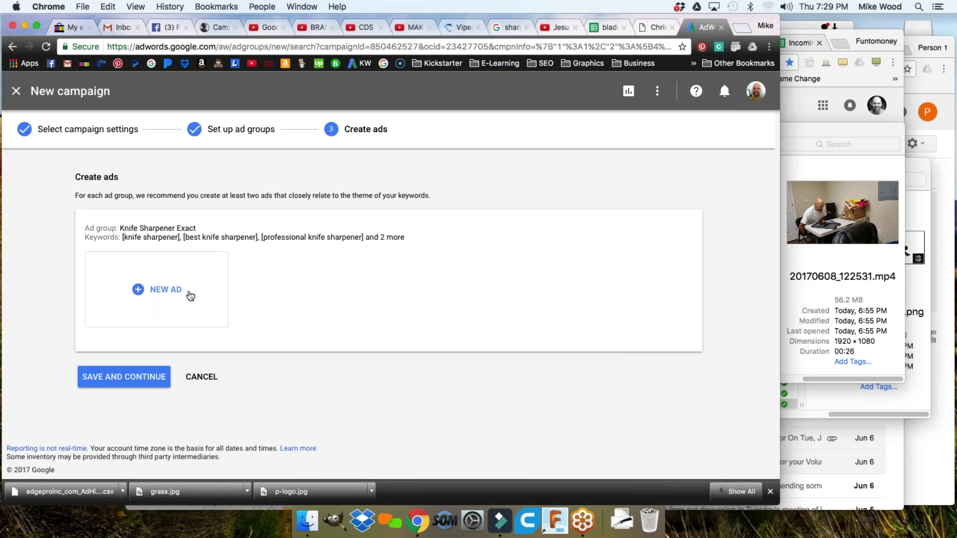
Check the open SpyFu page and go back through the Google tab's history to the "knife sharpener" results.
click(217, 31)
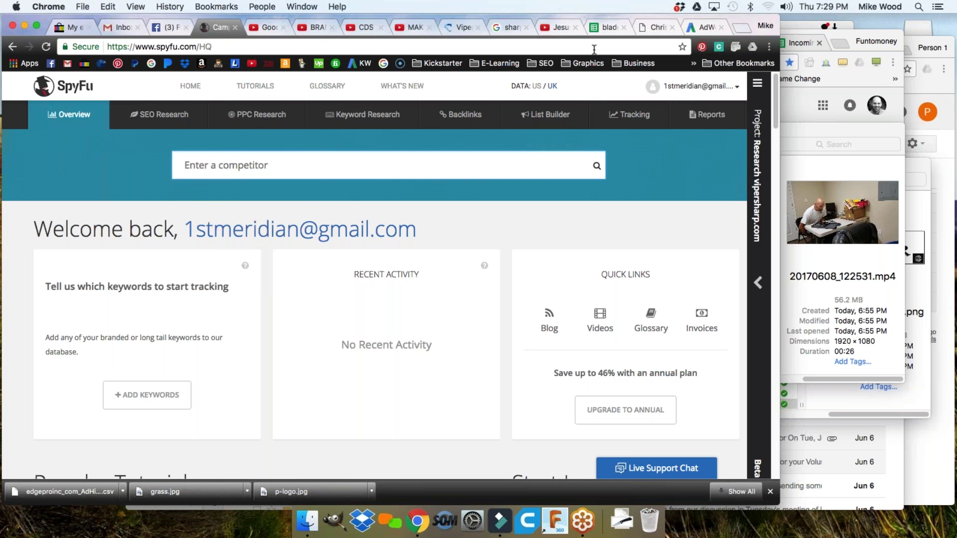
click(503, 28)
click(11, 48)
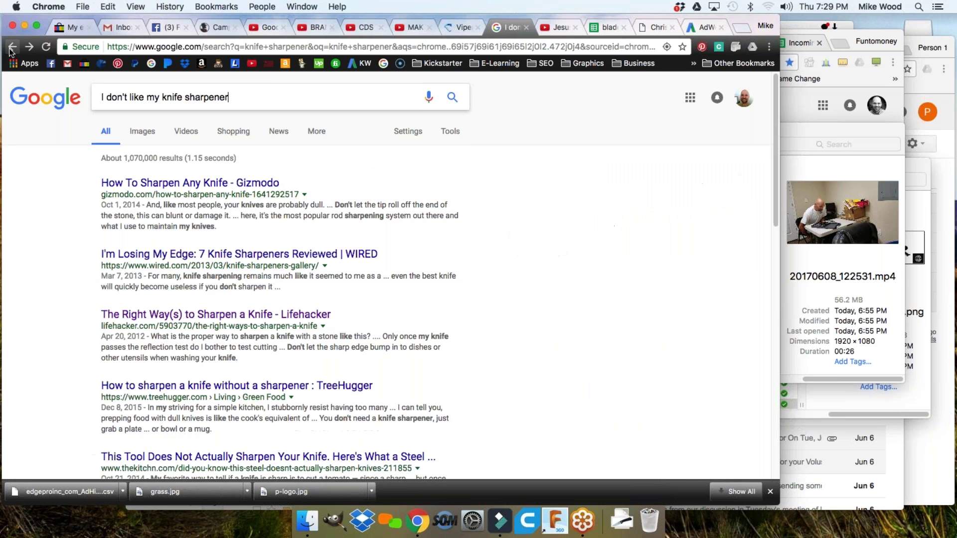
click(11, 47)
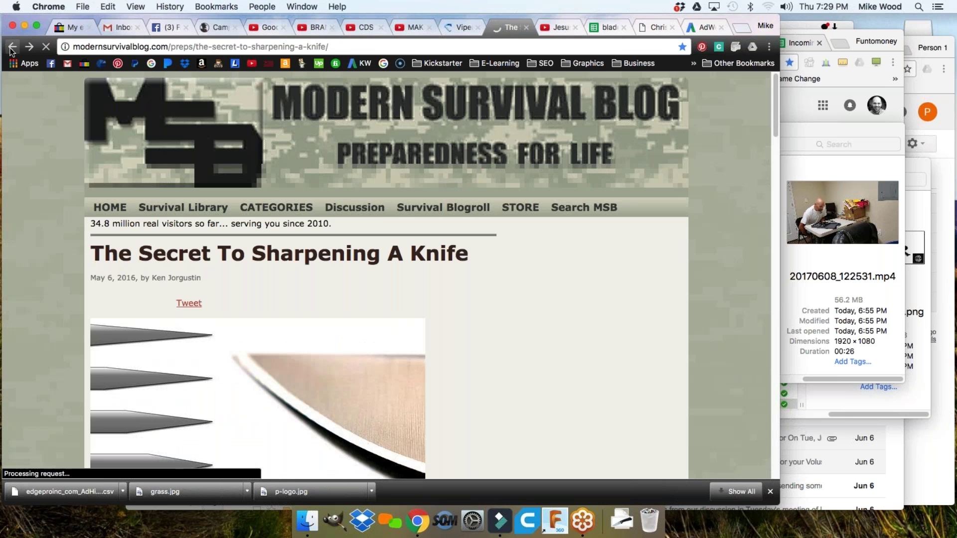
click(11, 48)
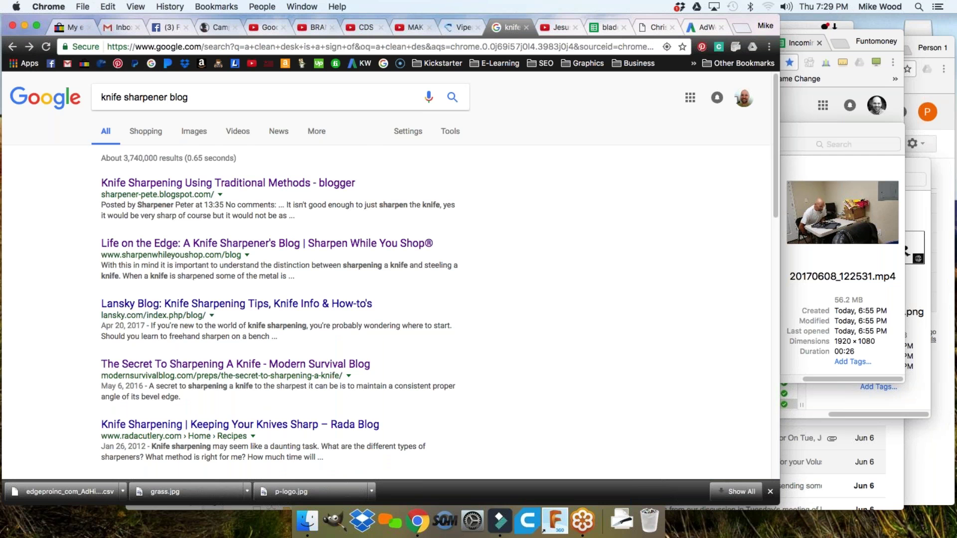
click(12, 48)
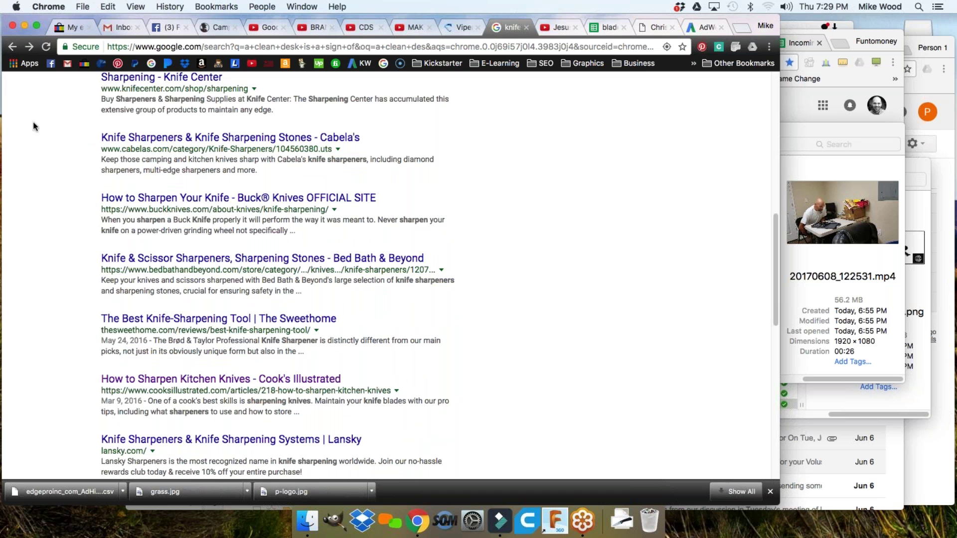
scroll(95, 234, up, 10)
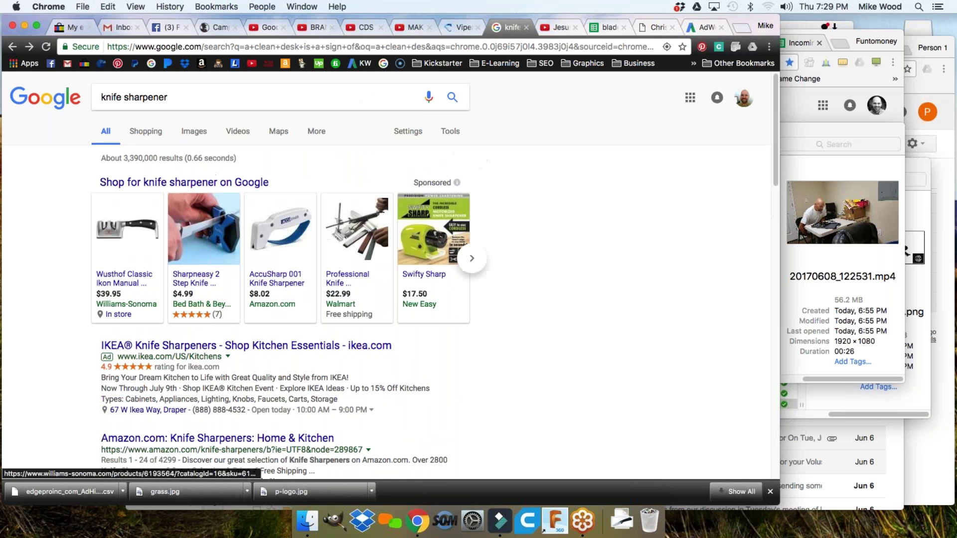
Search Google for "knife sharpener edge" and locate the Edge Pro listing in the results.
click(192, 98)
text(edge)
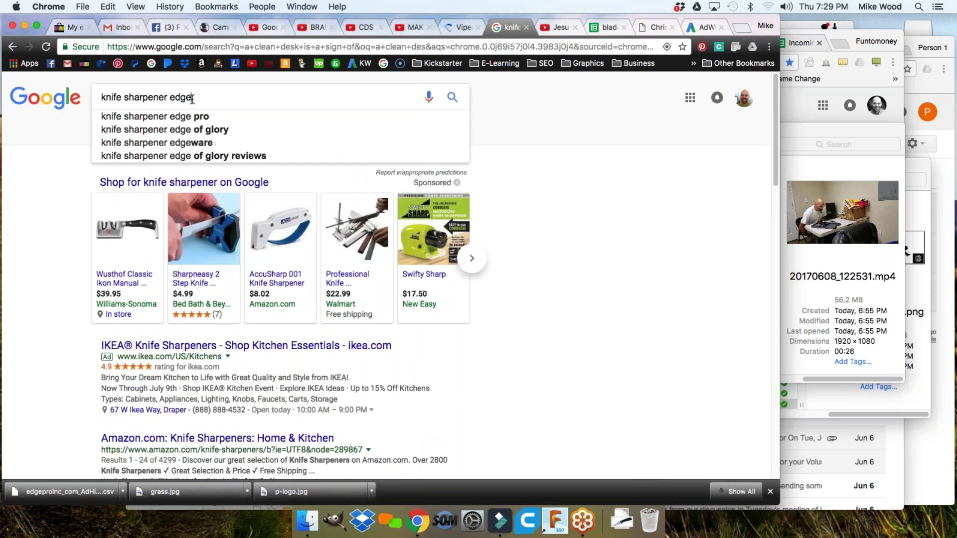
key(Return)
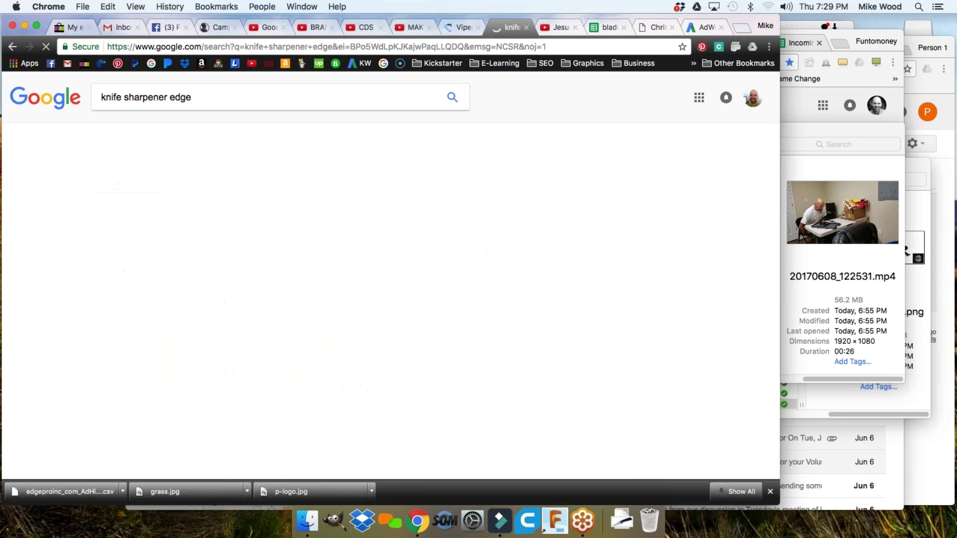
scroll(205, 224, down, 1)
scroll(215, 307, down, 3)
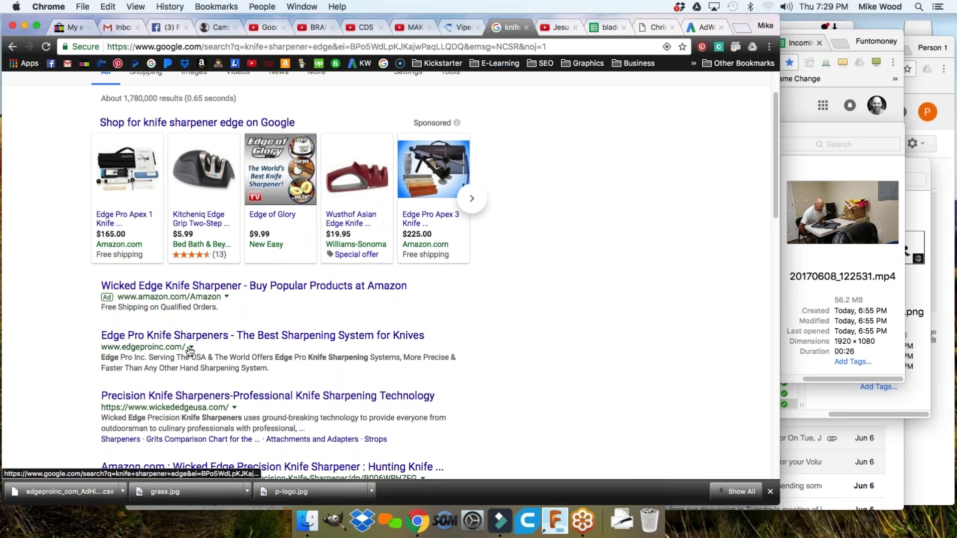
drag(182, 347, 101, 348)
key(super+c)
click(225, 28)
click(251, 174)
key(super+v)
key(Return)
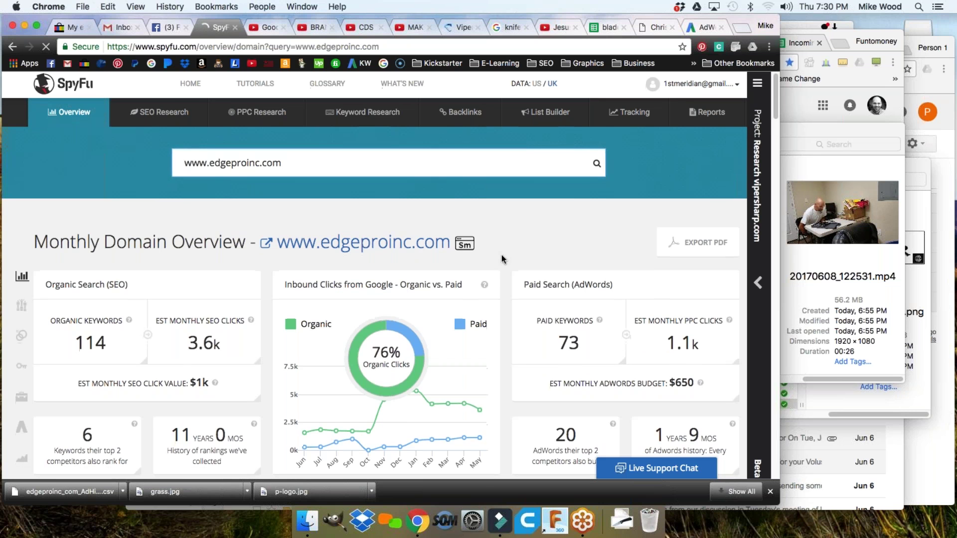
scroll(502, 255, down, 1)
scroll(502, 254, down, 10)
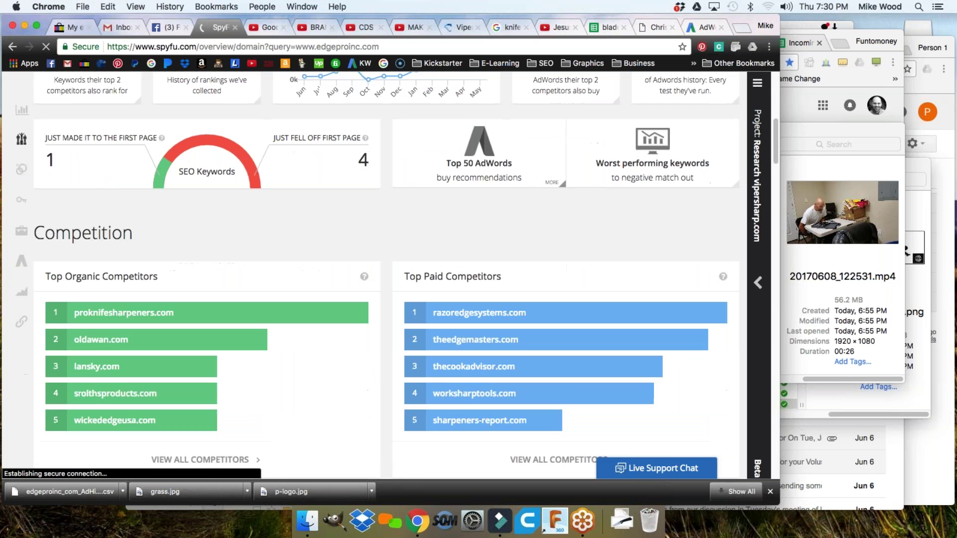
scroll(394, 241, down, 1)
scroll(386, 243, down, 1)
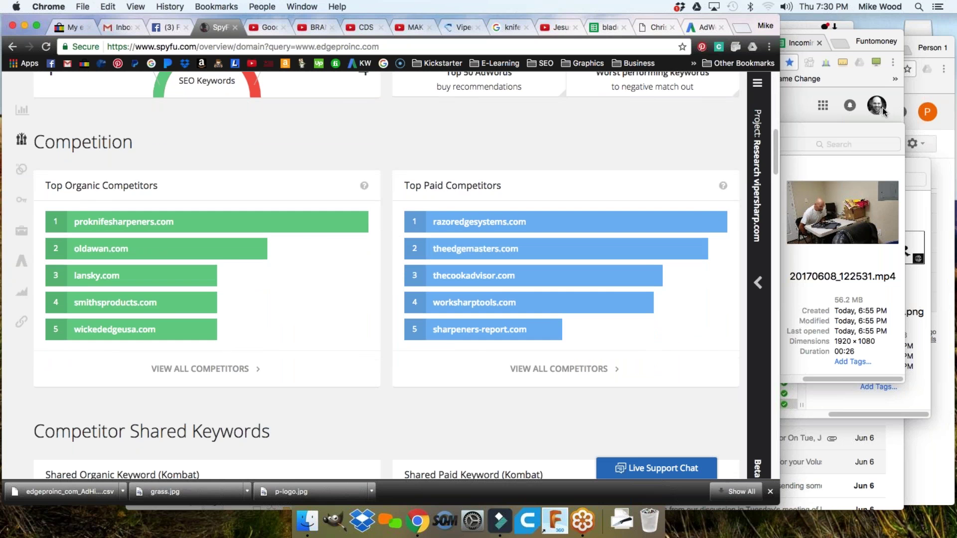
Switch to the E-Learning webinars page in the other browser window and browse the Marketing topic with the page search closed.
click(830, 38)
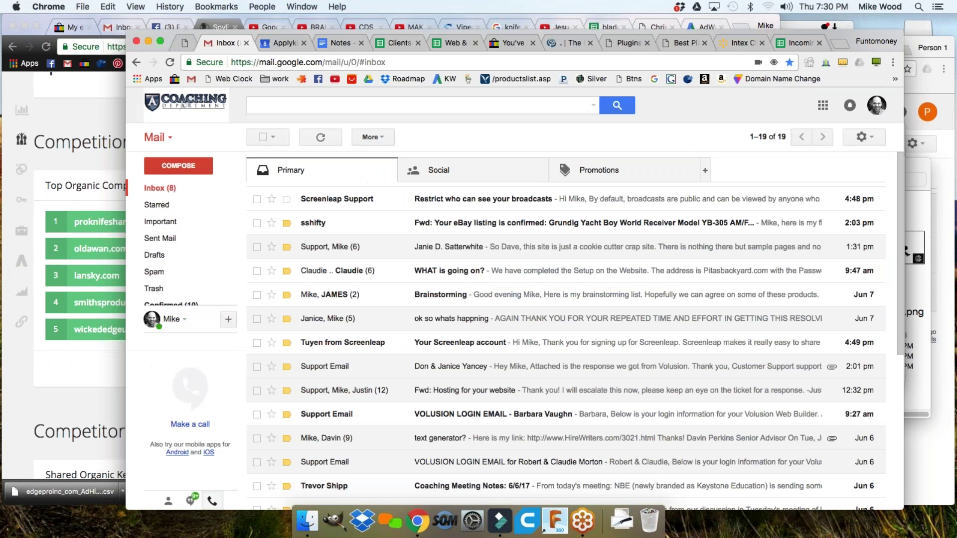
click(568, 43)
scroll(557, 120, up, 5)
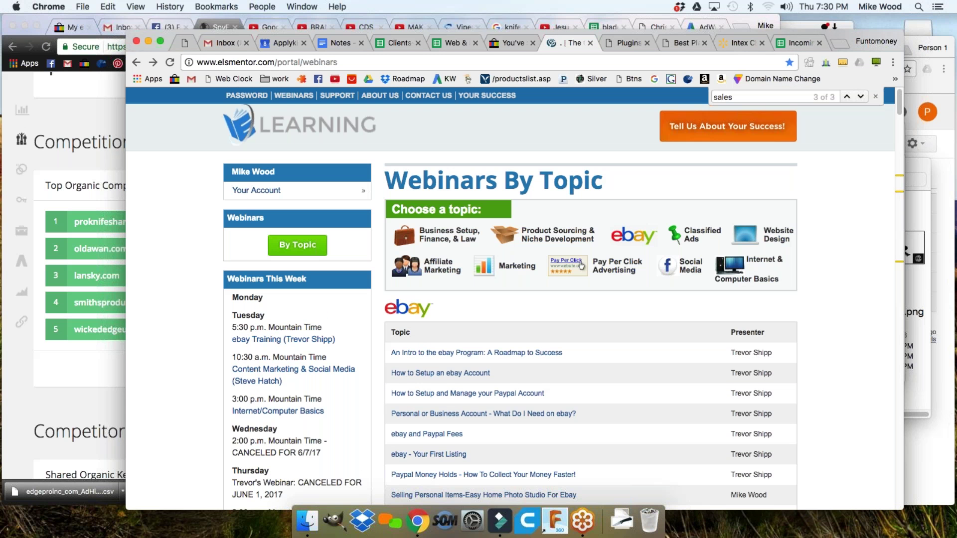
click(519, 269)
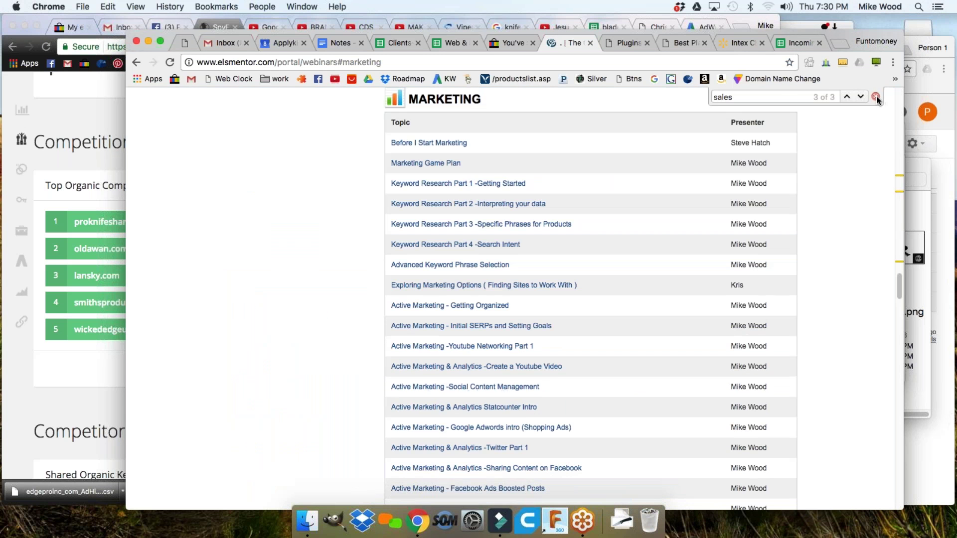
click(875, 96)
scroll(563, 299, down, 3)
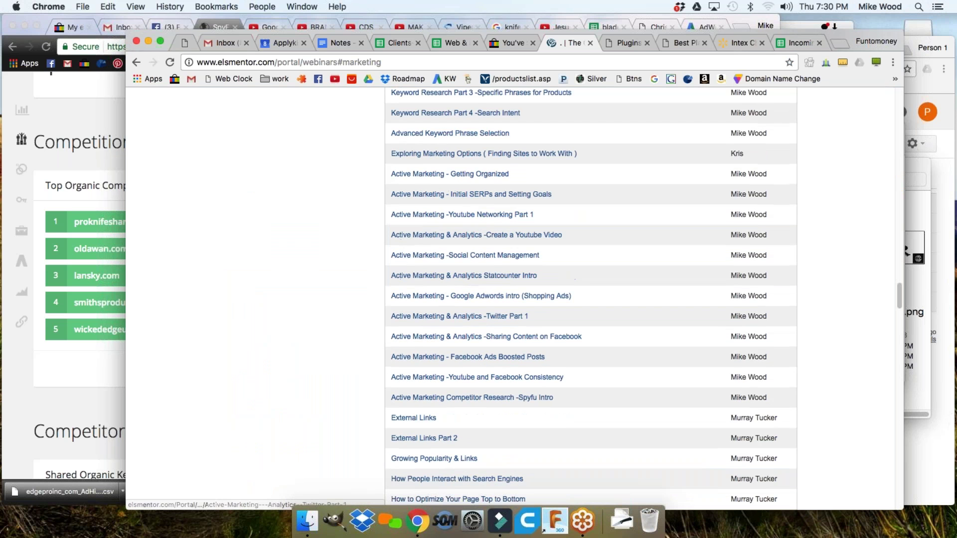
Point out the "Active Marketing Competitor Research -Spyfu Intro" webinar in the list and switch back to the SpyFu window.
drag(567, 401, 394, 399)
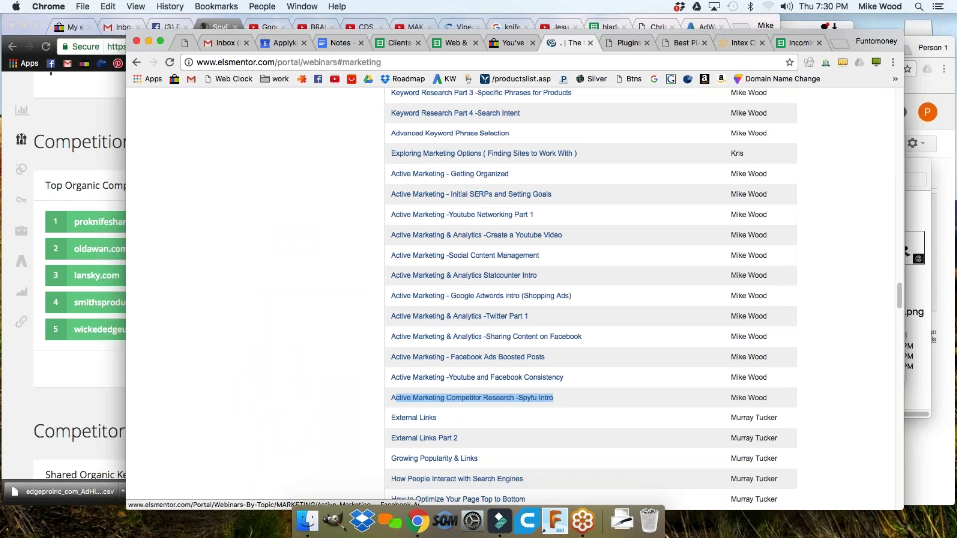
click(571, 396)
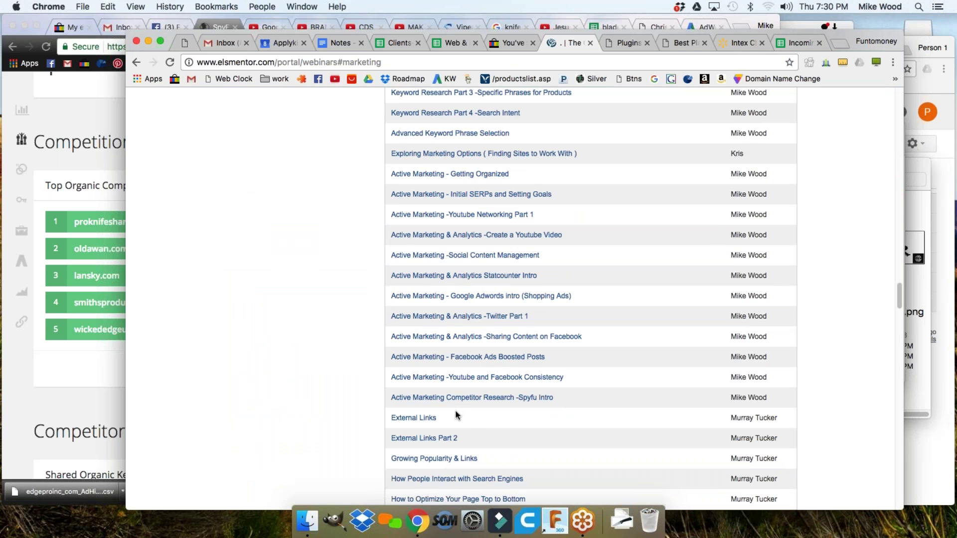
click(106, 401)
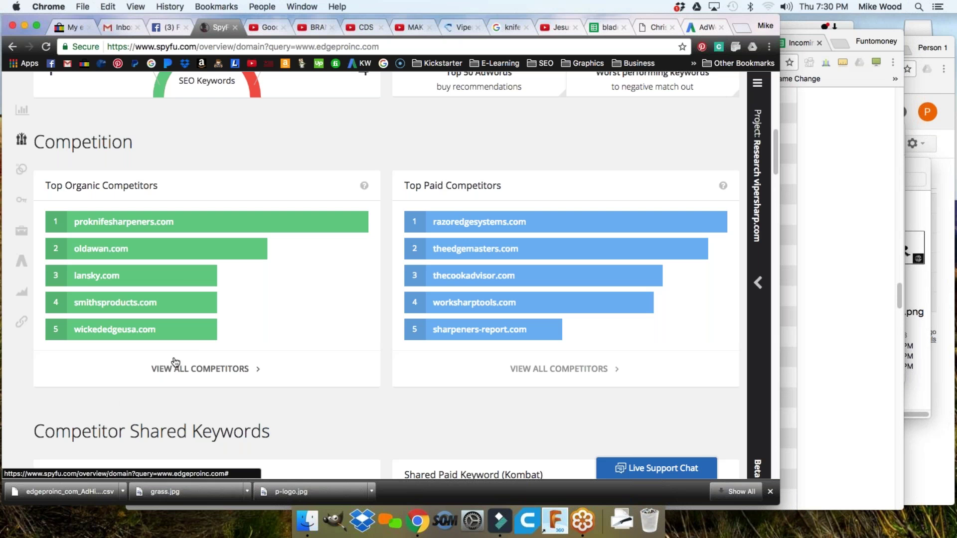
Examine the AdWords History section for edgeproinc.com, including the description of the top ad "The APEX Model by EdgePro".
scroll(308, 319, down, 1)
scroll(308, 315, down, 10)
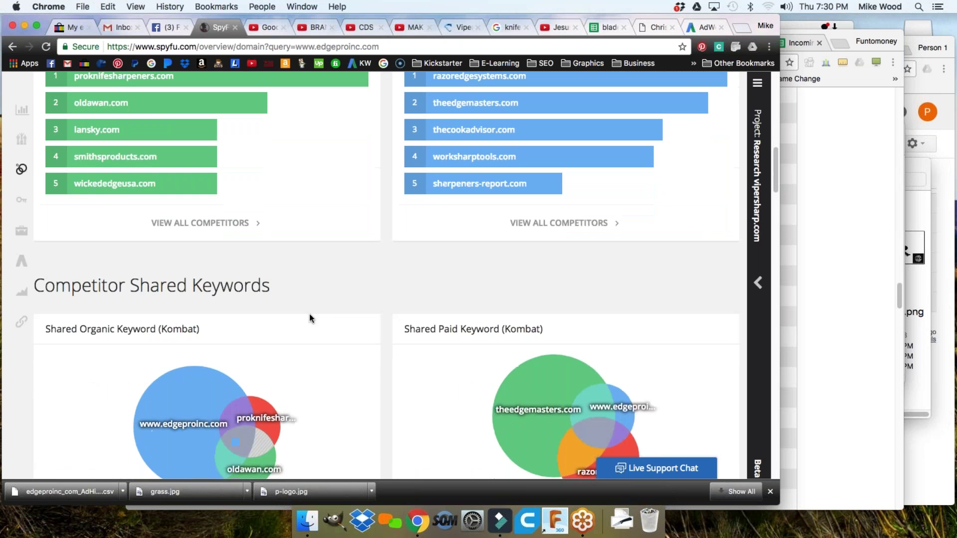
scroll(325, 312, down, 15)
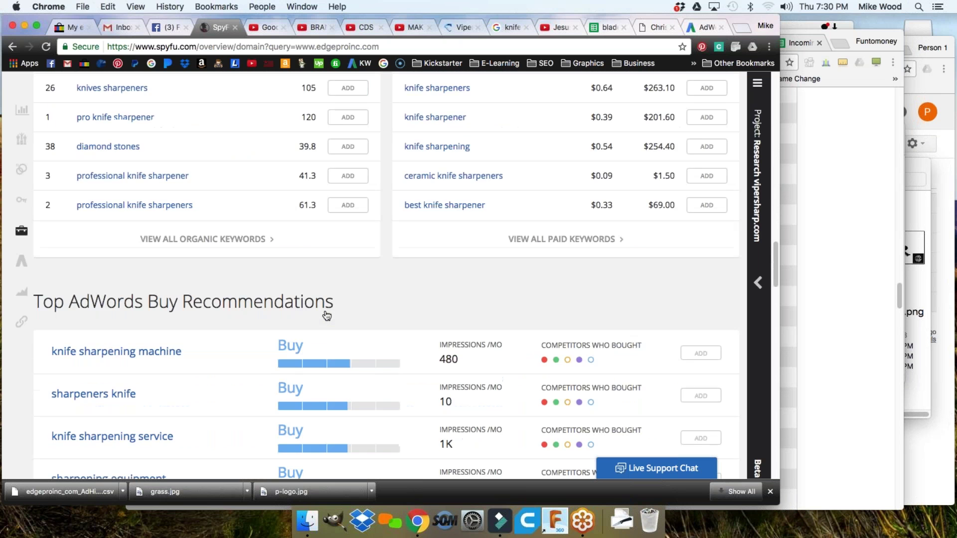
scroll(325, 312, down, 4)
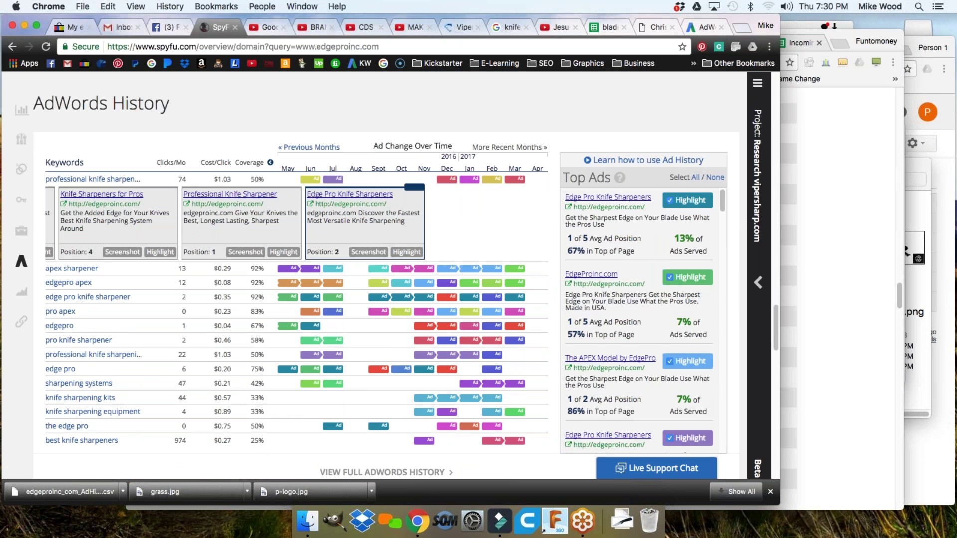
scroll(520, 243, down, 1)
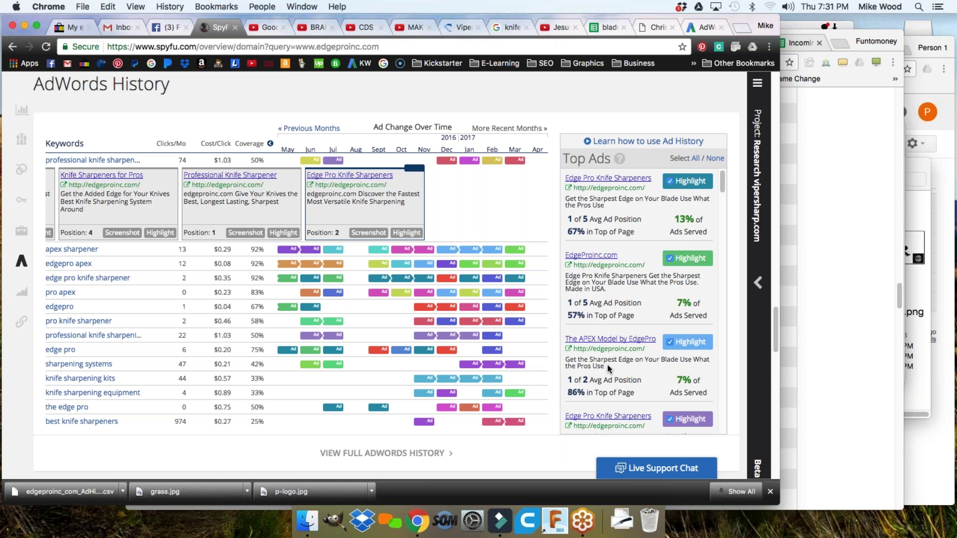
drag(604, 367, 709, 358)
click(567, 361)
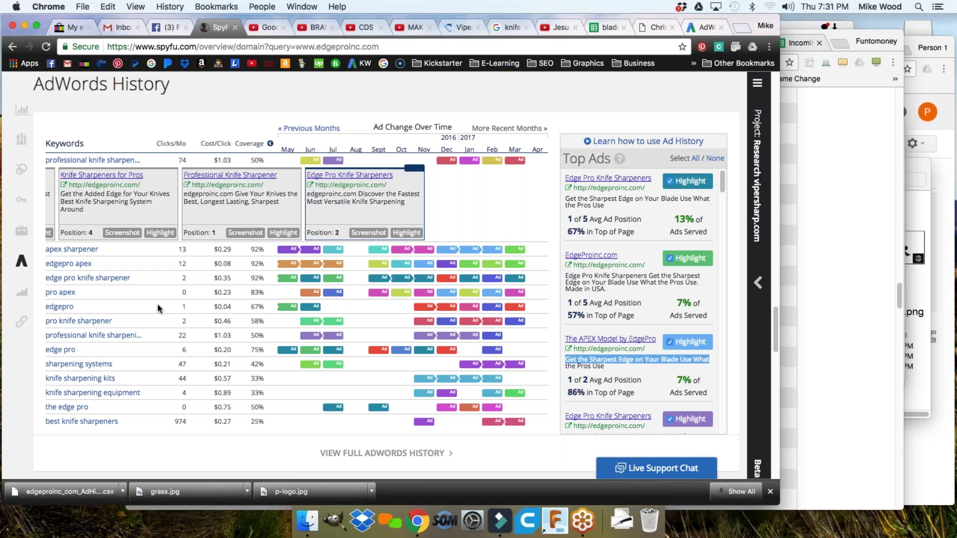
Open the March ad for "best knife sharpeners" and copy its description, "Get the Sharpest Edge on Your Blade Use What the Pros Use".
click(513, 425)
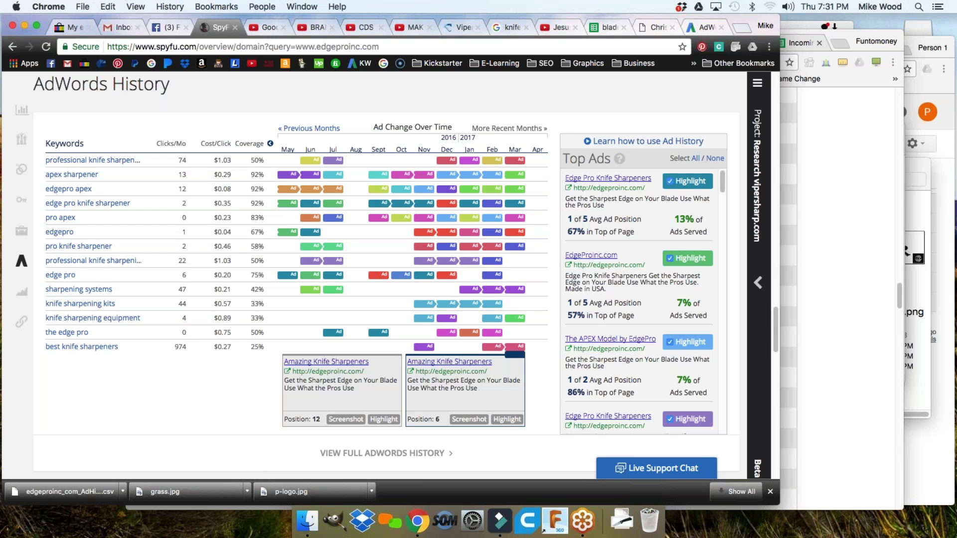
drag(419, 386, 408, 382)
key(super+c)
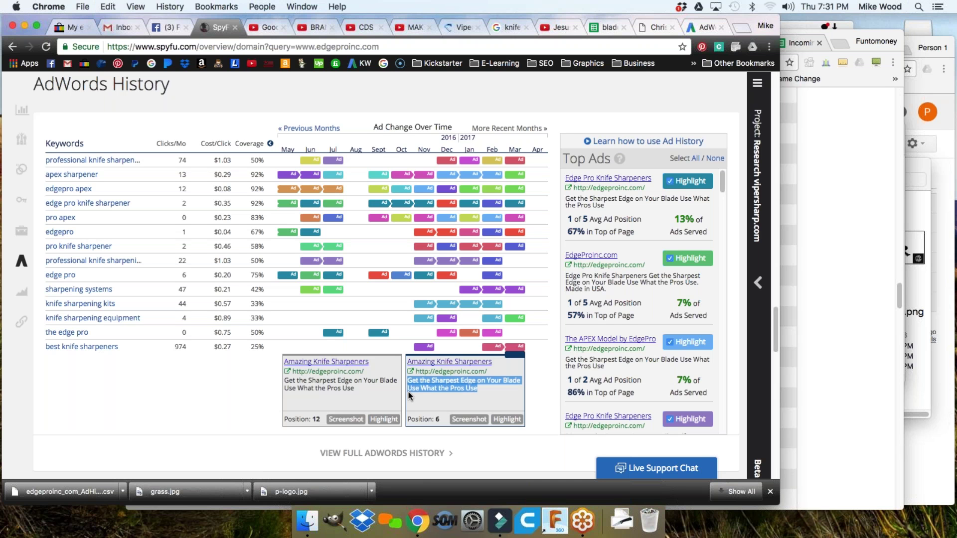
Start a new text ad for the Knife Sharpener Exact ad group in AdWords and recheck the competitor's ad in SpyFu.
click(693, 28)
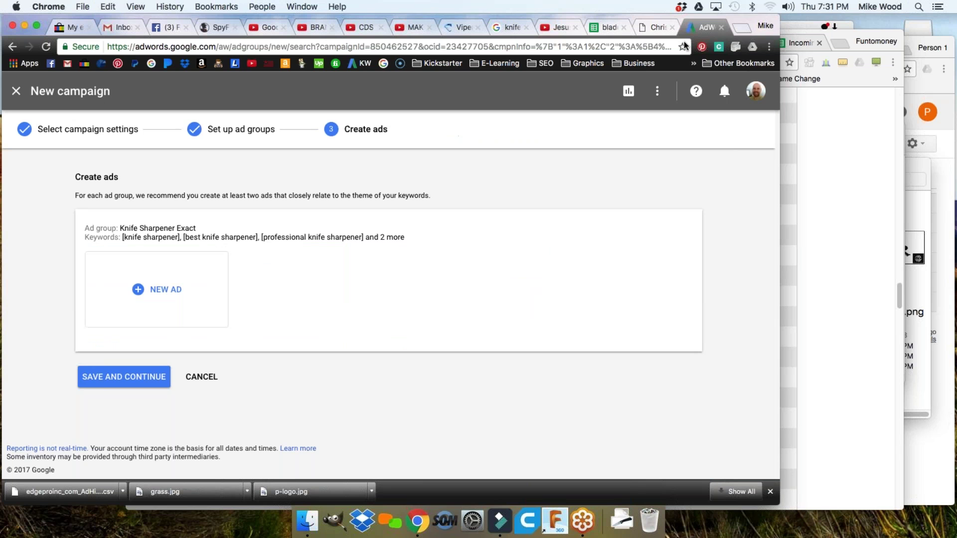
click(142, 290)
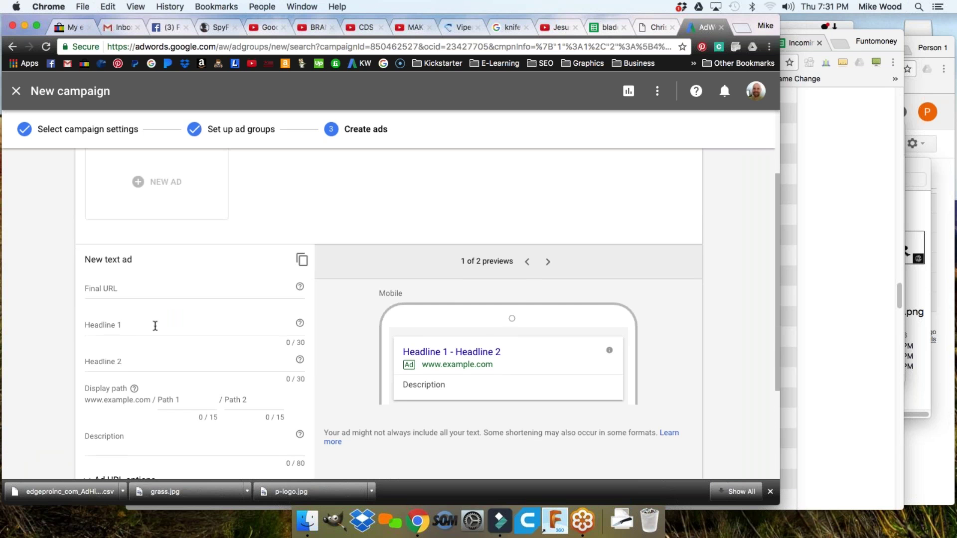
click(125, 328)
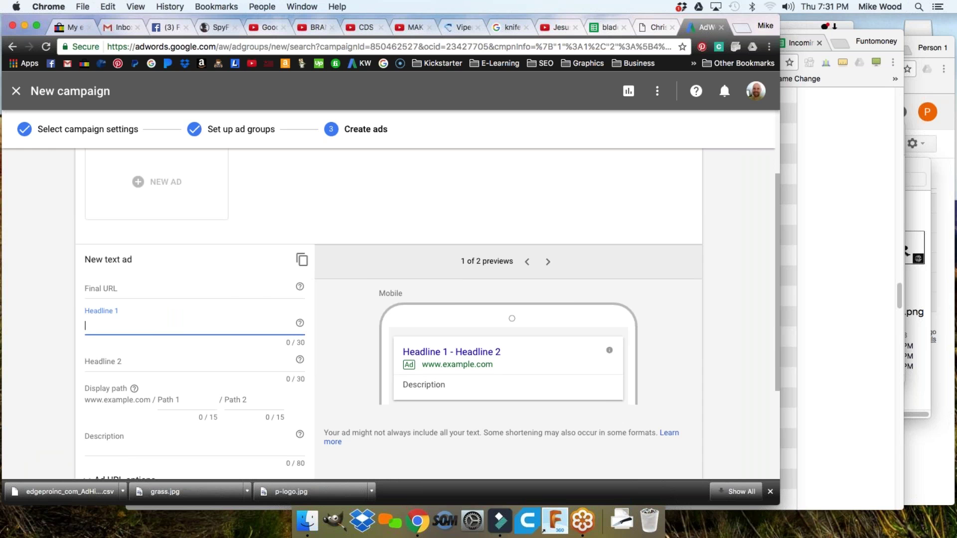
click(220, 27)
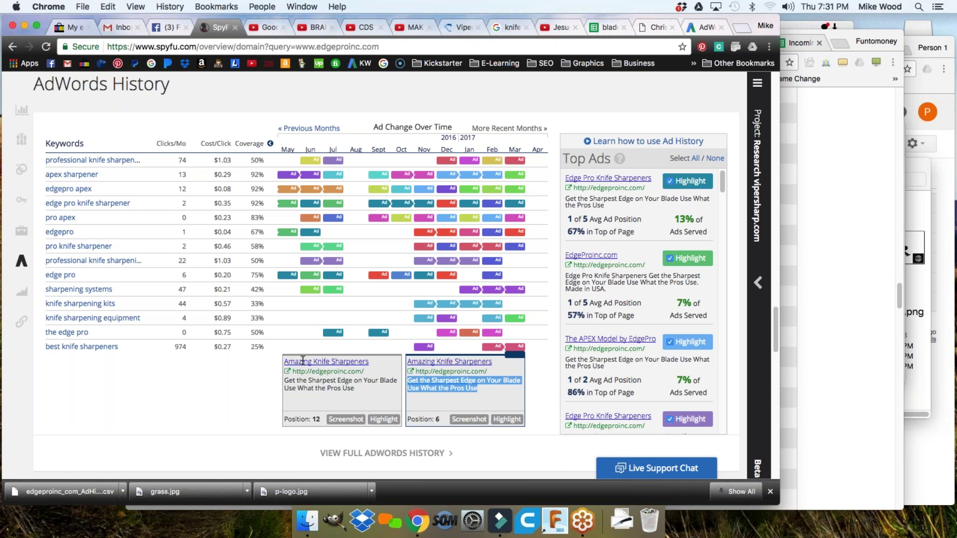
click(693, 25)
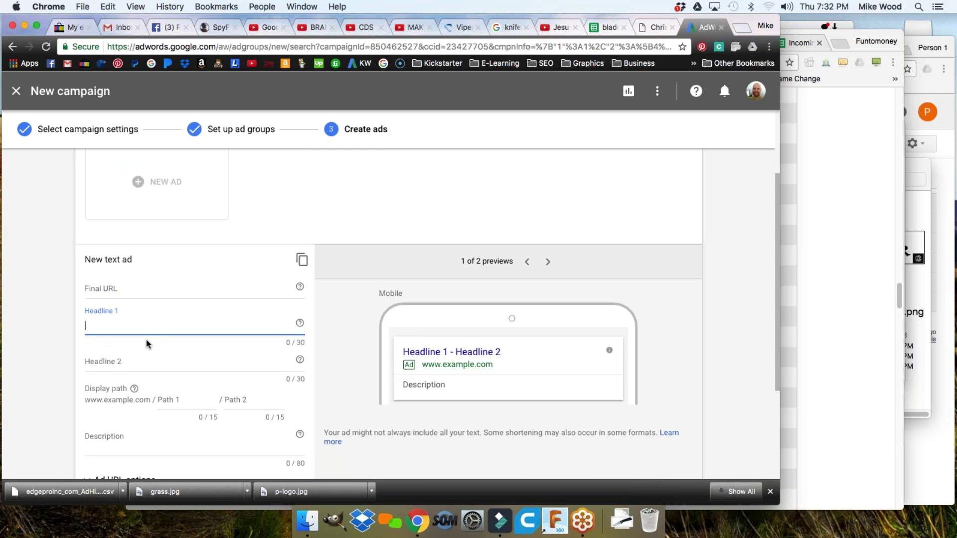
Paste the copied text as the ad description and reword it to "Get the Sharpest Edge on Your Blade Like a Pro".
scroll(176, 349, down, 2)
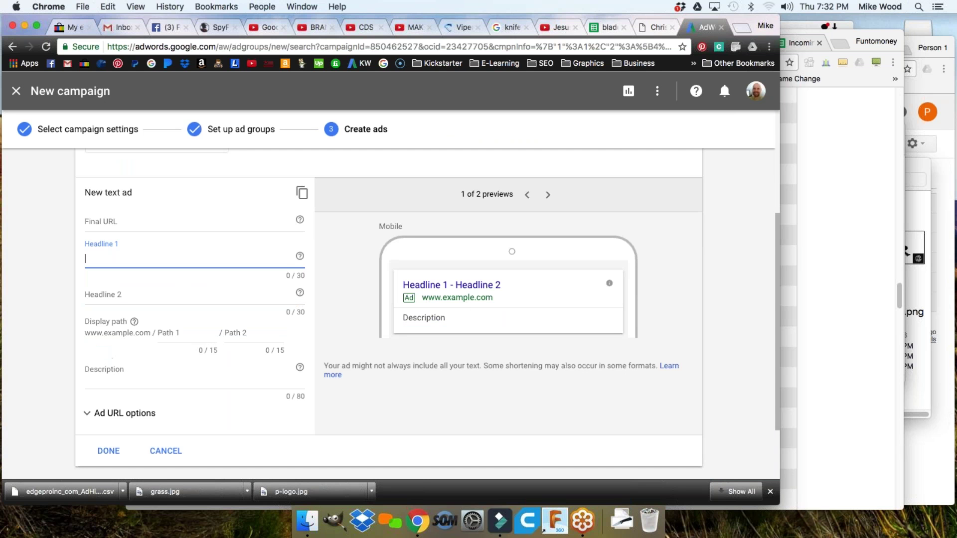
click(109, 383)
key(super+v)
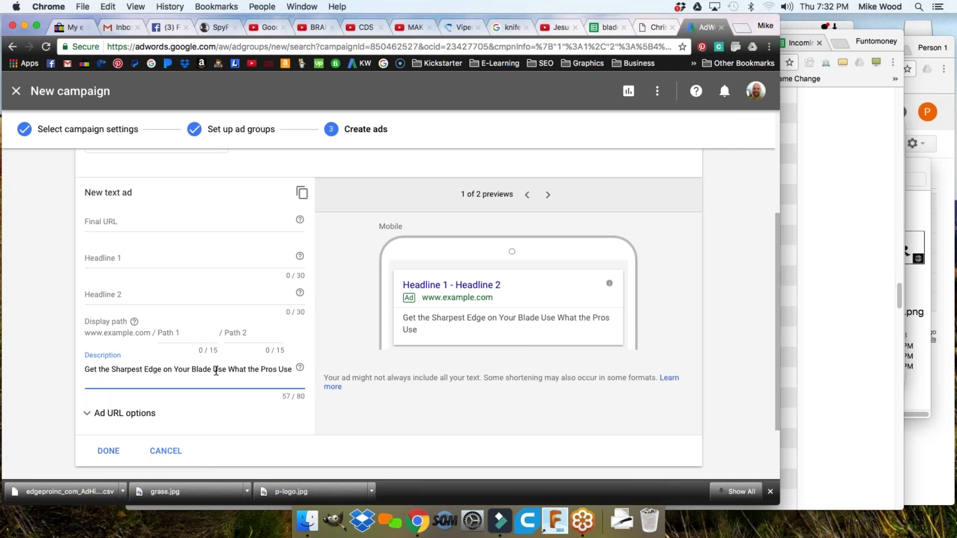
drag(214, 371, 291, 370)
text(Like)
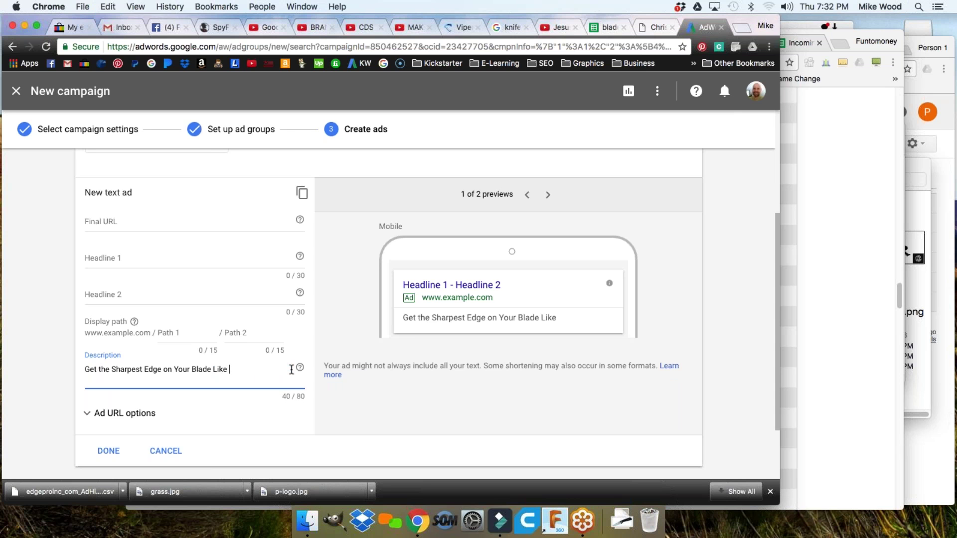
text( a Pro)
click(137, 257)
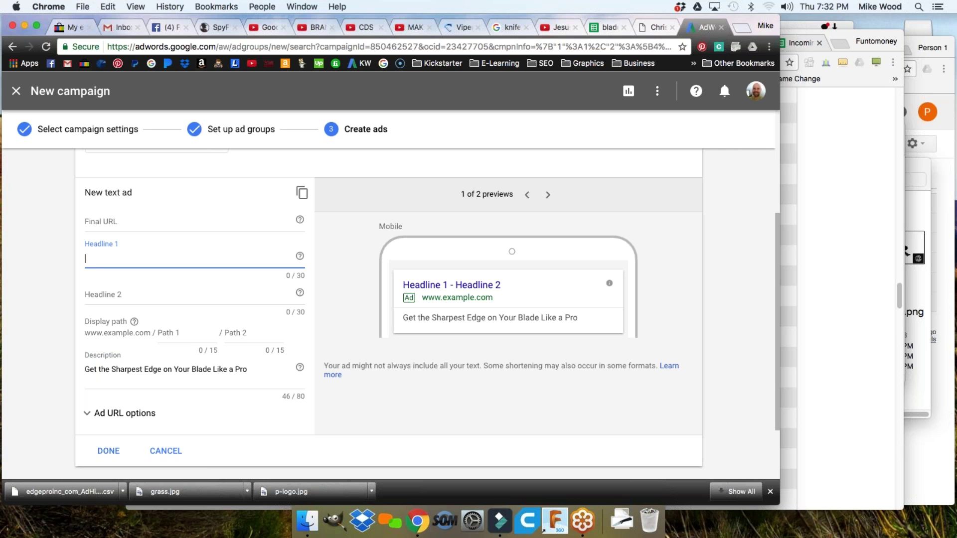
Copy the link address of the V2 ViperSharp Precision Sharpening System from the ViperSharp shop for the ad's final URL.
click(124, 222)
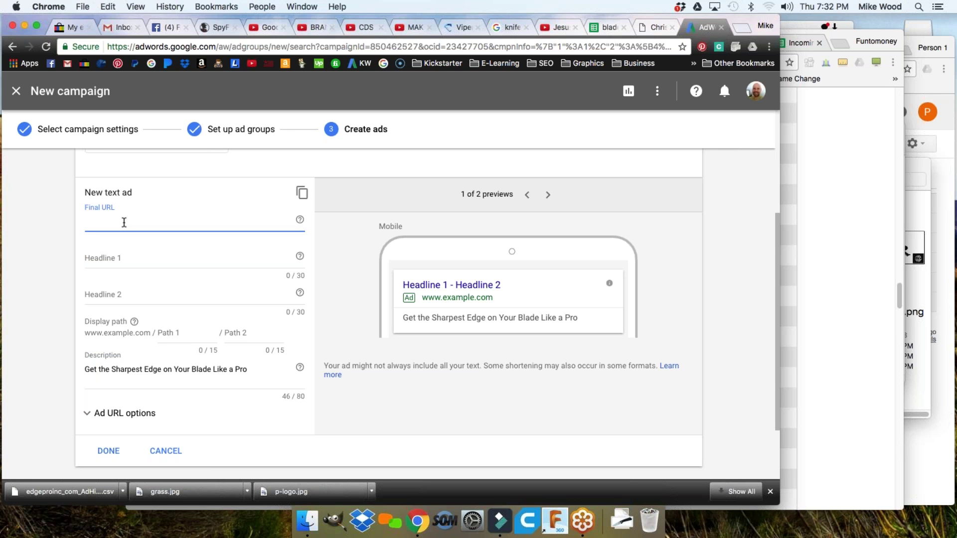
click(451, 28)
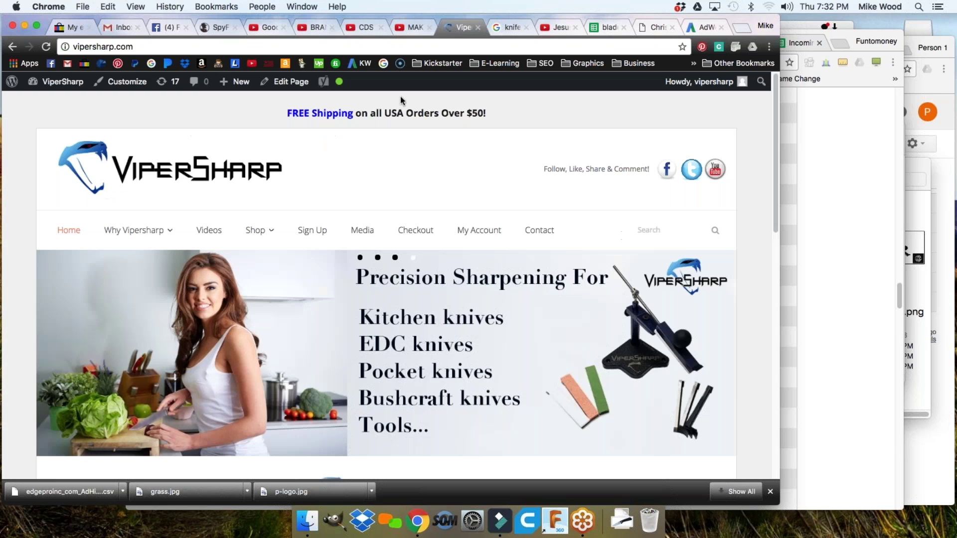
click(261, 234)
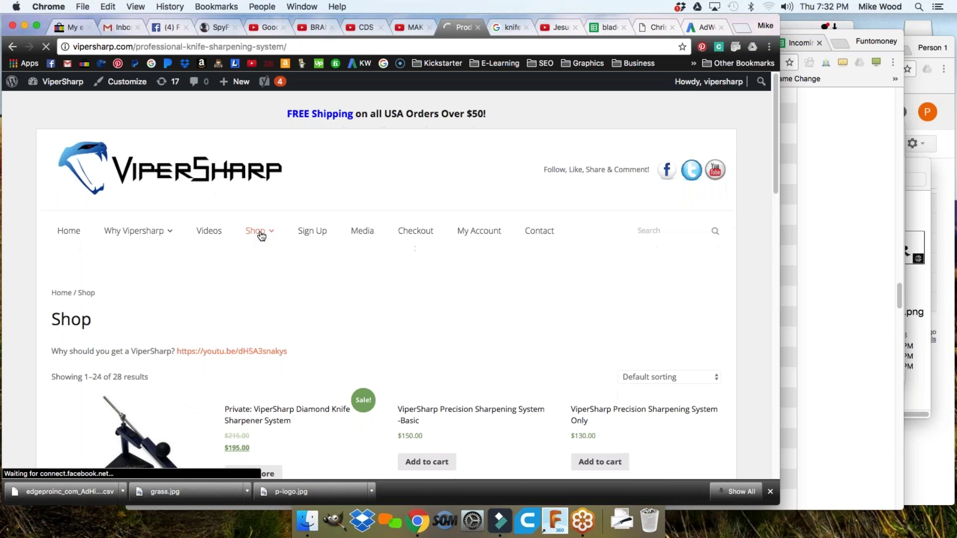
scroll(261, 235, down, 4)
right_click(159, 255)
click(163, 324)
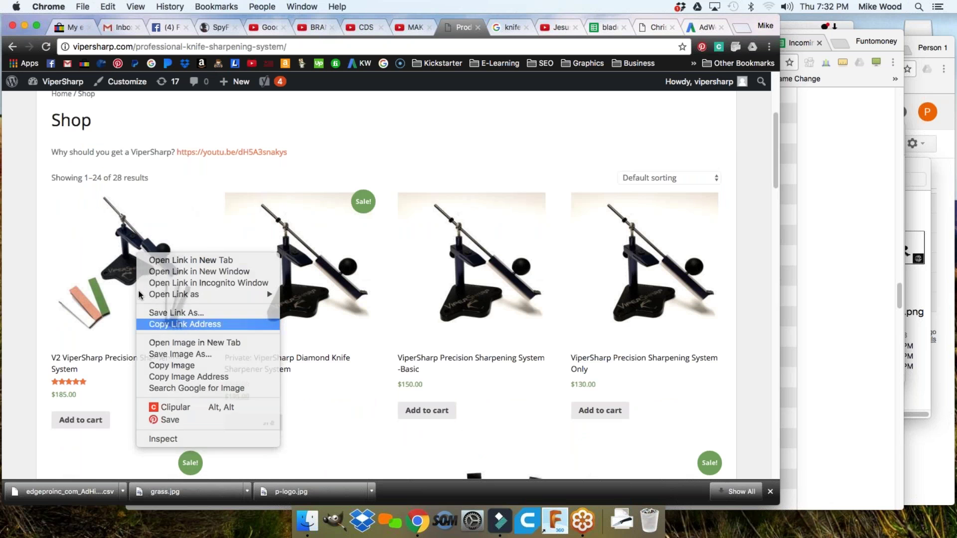
Open the V2 ViperSharp Precision Sharpening System product page and look over its details and customer reviews.
click(140, 273)
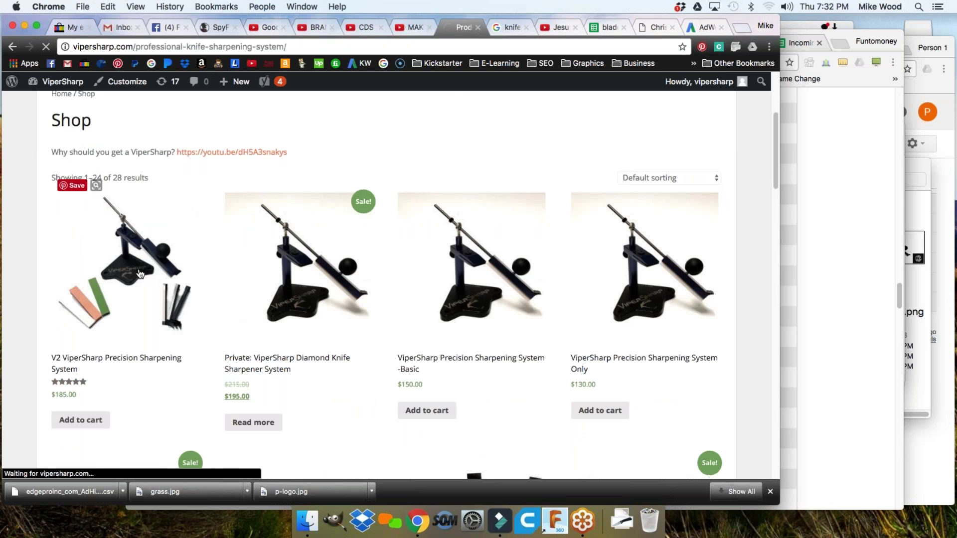
scroll(250, 267, down, 4)
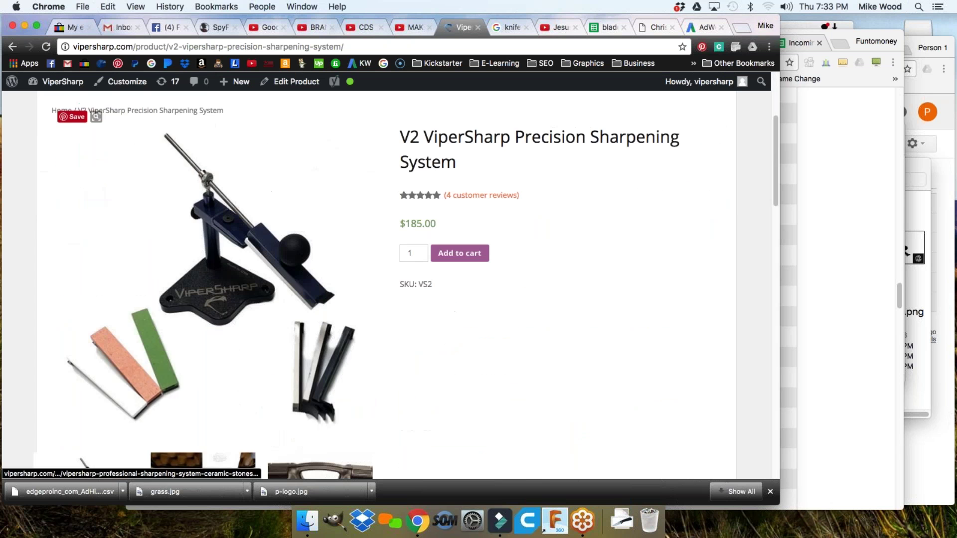
scroll(249, 267, down, 5)
scroll(250, 267, up, 10)
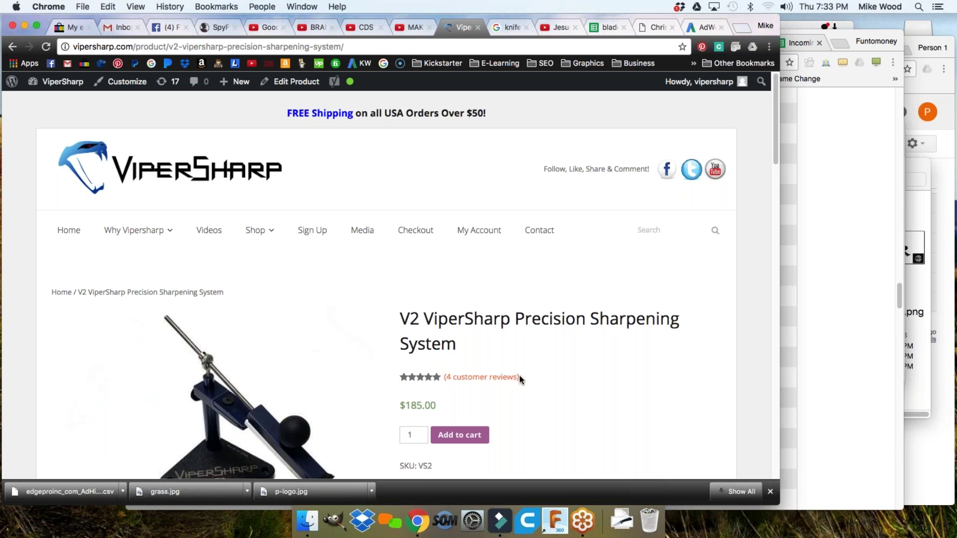
click(480, 378)
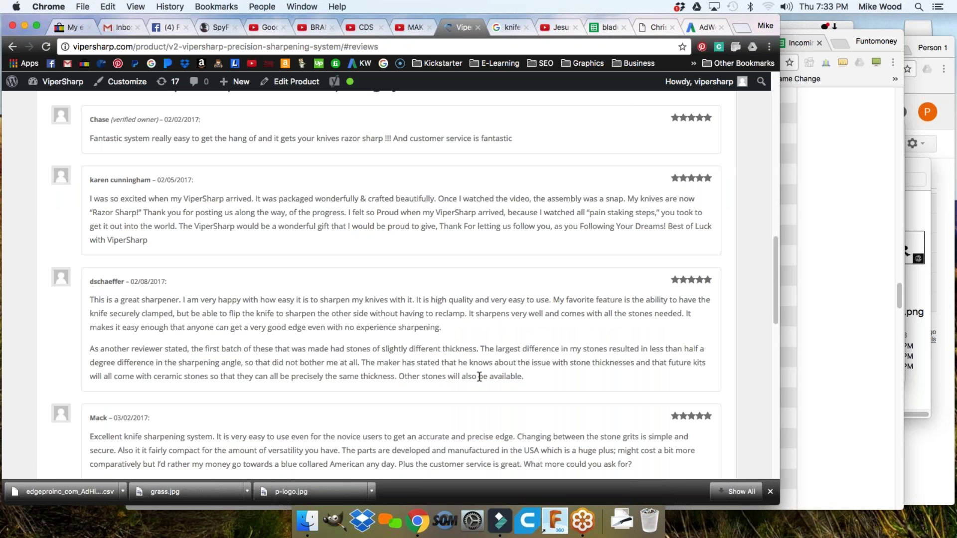
scroll(597, 376, up, 15)
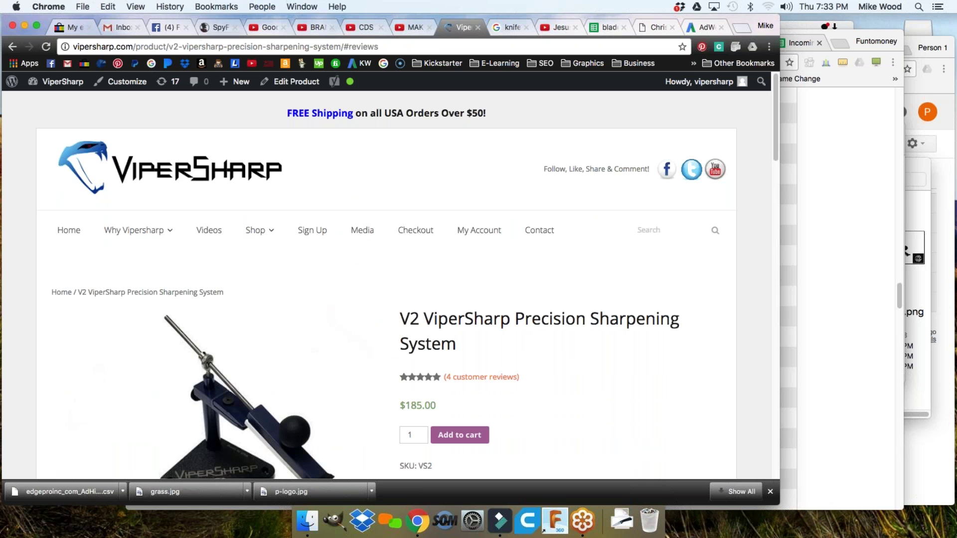
click(702, 28)
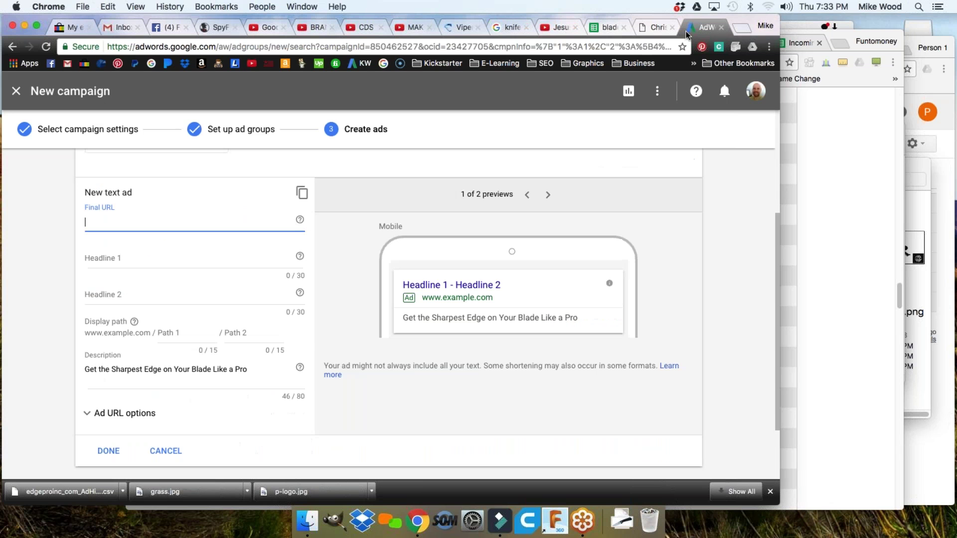
key(super+v)
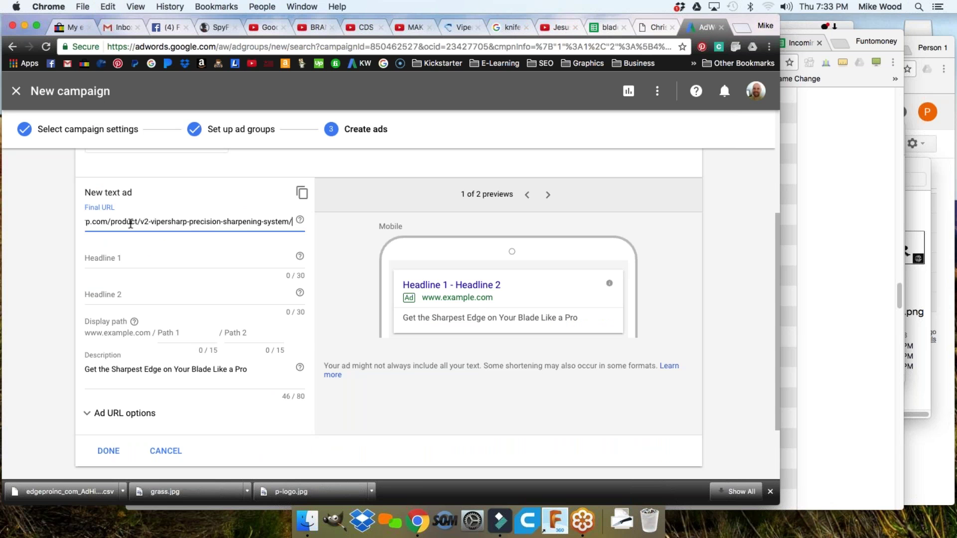
scroll(174, 259, up, 1)
click(135, 308)
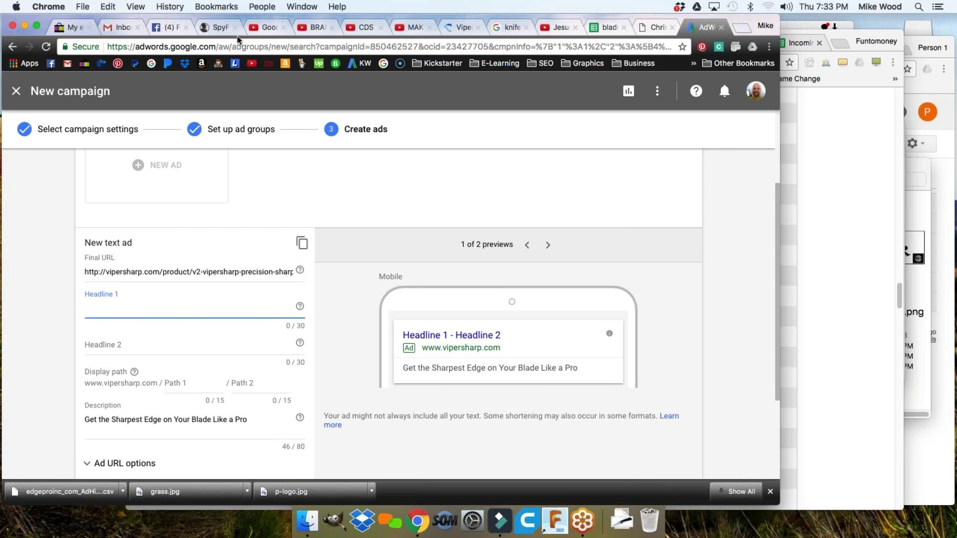
Review edgeproinc.com's past ads in SpyFu for "sharpening systems", "pro knife sharpener" and "knife sharpening kits" for headline ideas.
click(214, 29)
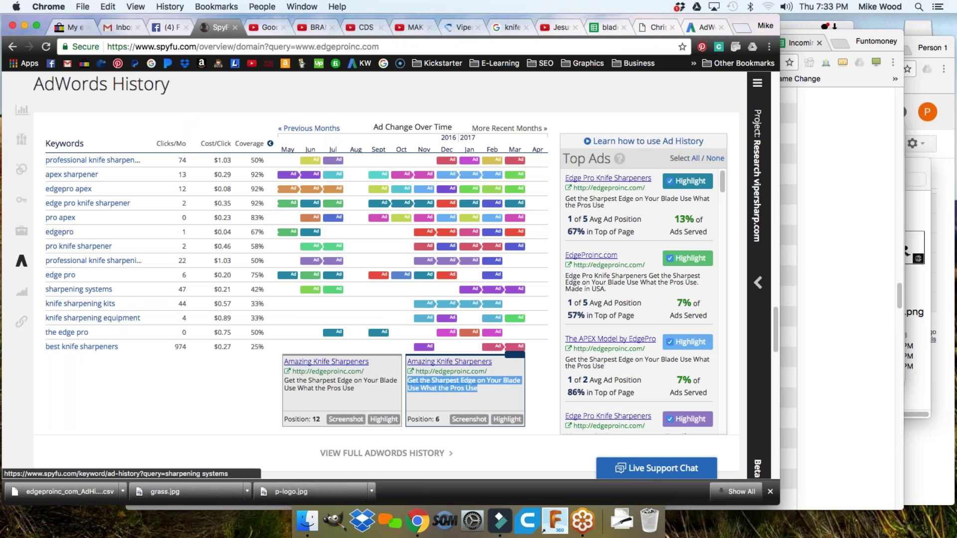
click(519, 291)
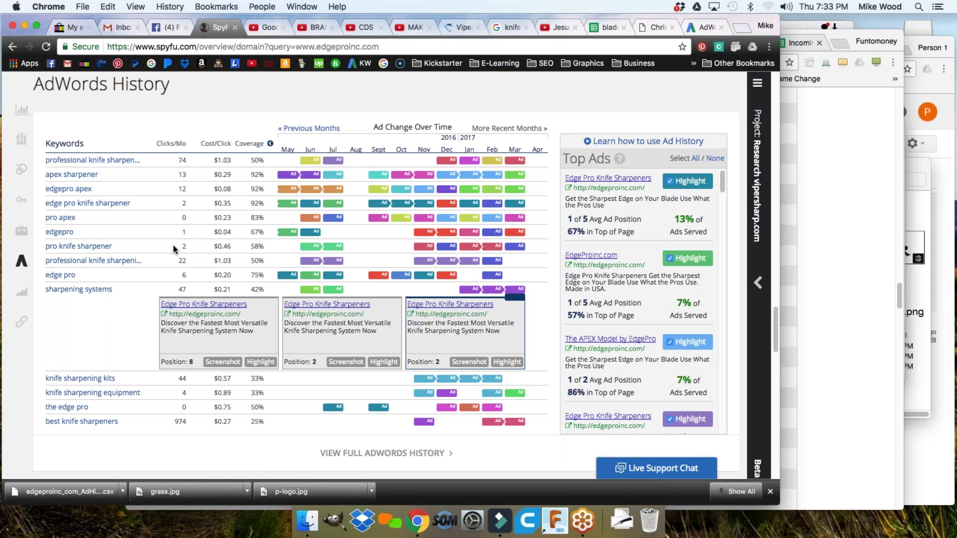
click(479, 250)
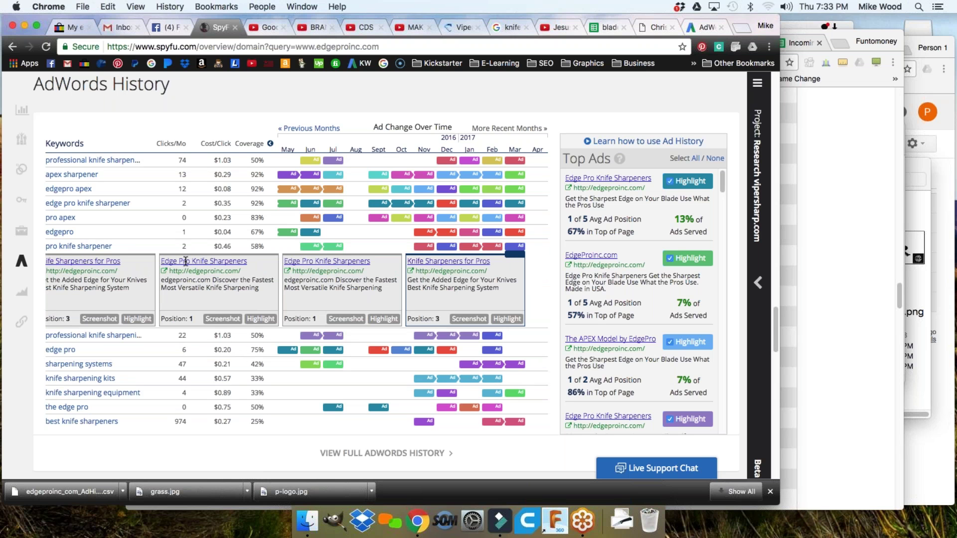
click(491, 379)
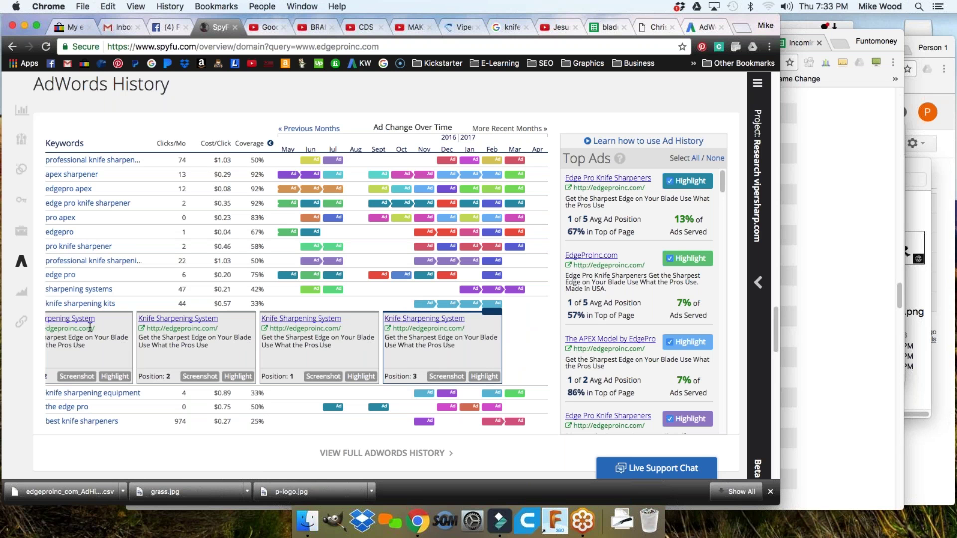
Switch back to the new AdWords text ad and enter "Knife Sharpening System" as Headline 1.
click(692, 31)
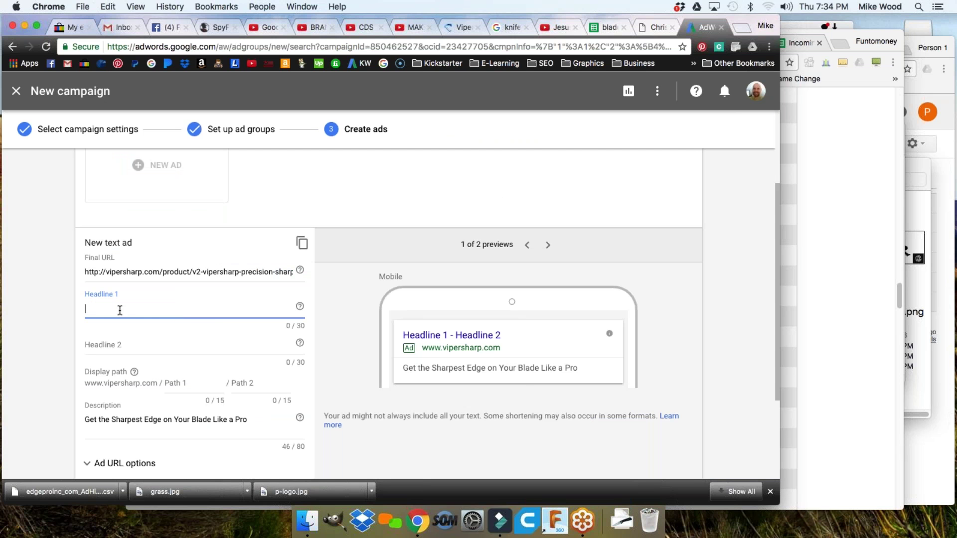
text(Knife Sharp)
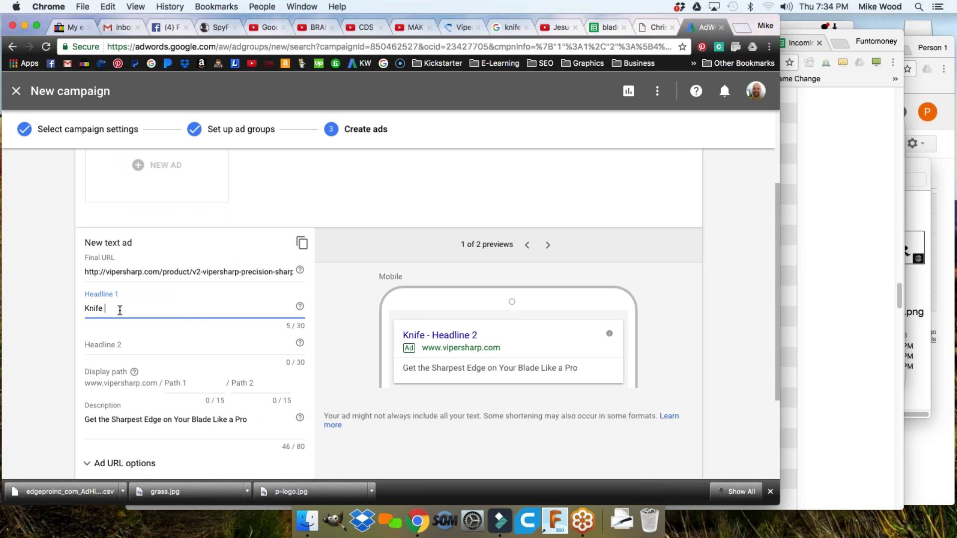
text(ening)
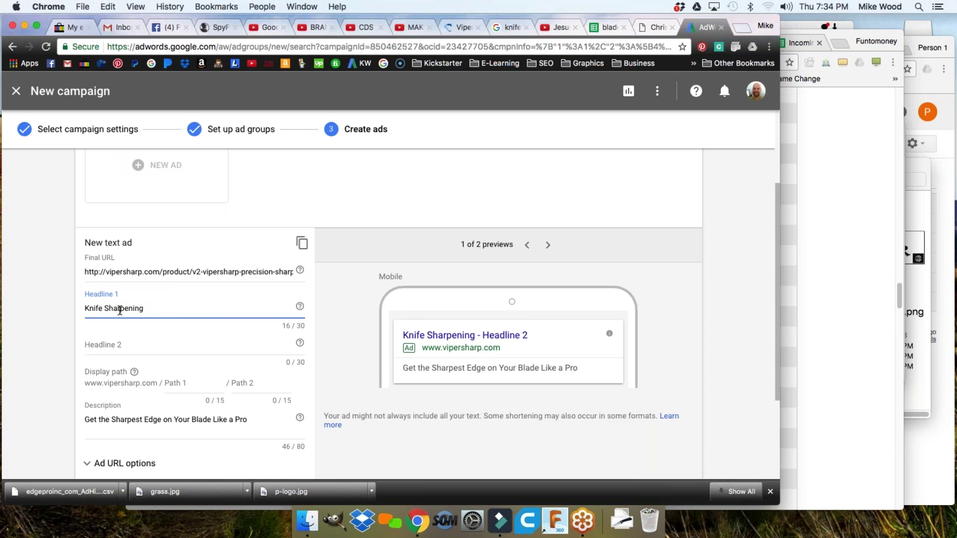
text( System)
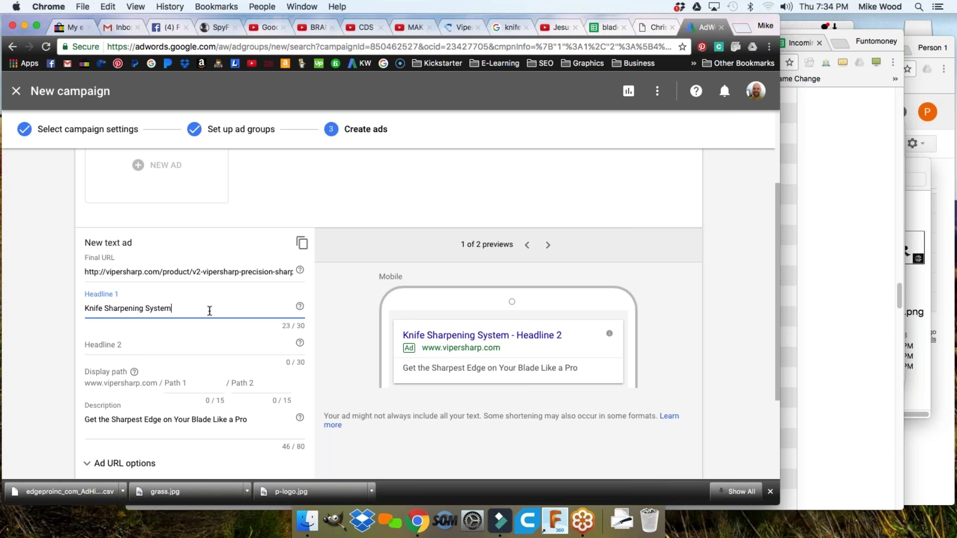
Try "ViperSharp Sharpening Kit" as Headline 2 and cut it back to "ViperSharp".
click(130, 343)
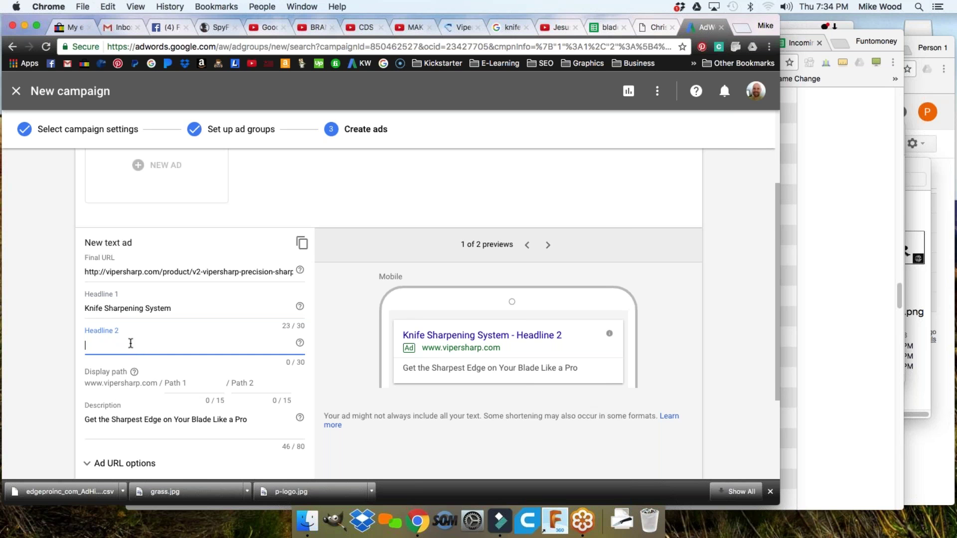
text(ViperSharp)
text(Kit)
key(BackSpace)
key(BackSpace)
key(BackSpace)
text(Sharpen)
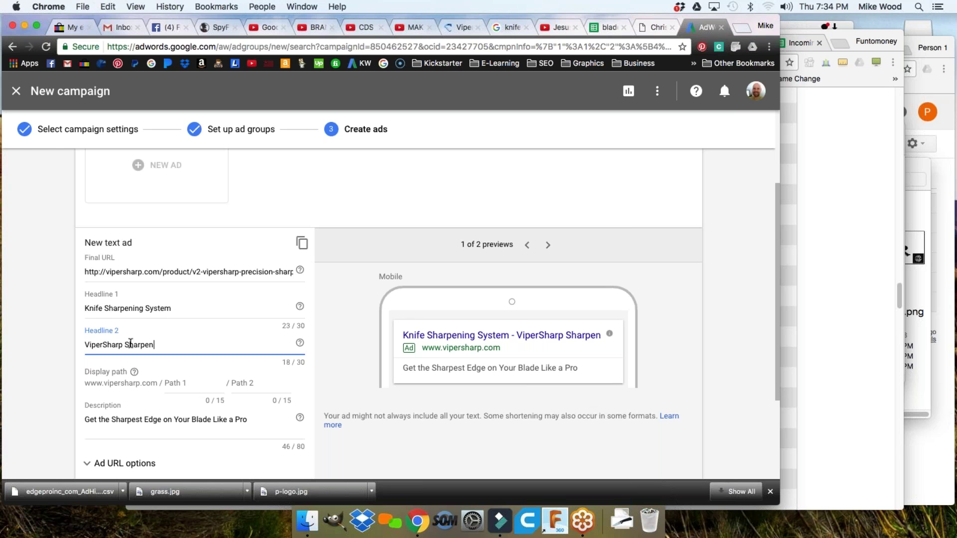
text(ing Kit)
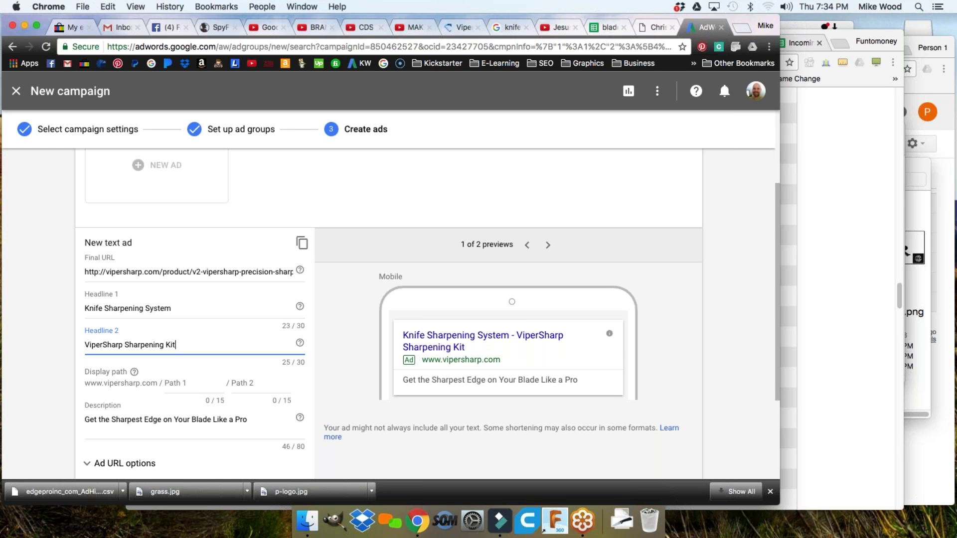
drag(180, 344, 123, 345)
key(BackSpace)
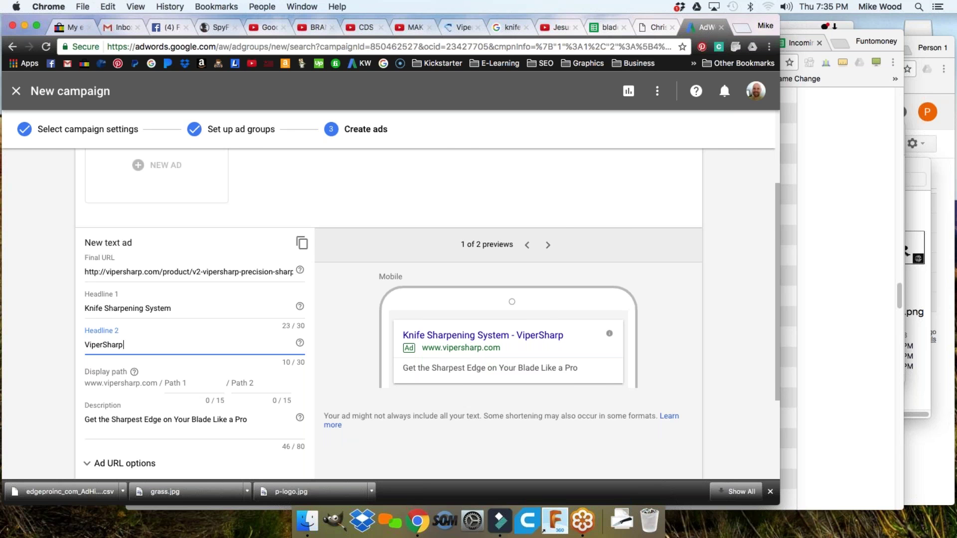
Check edgeproinc.com's past ads for "knife sharpening equipment" in SpyFu for ideas for the second headline.
click(213, 26)
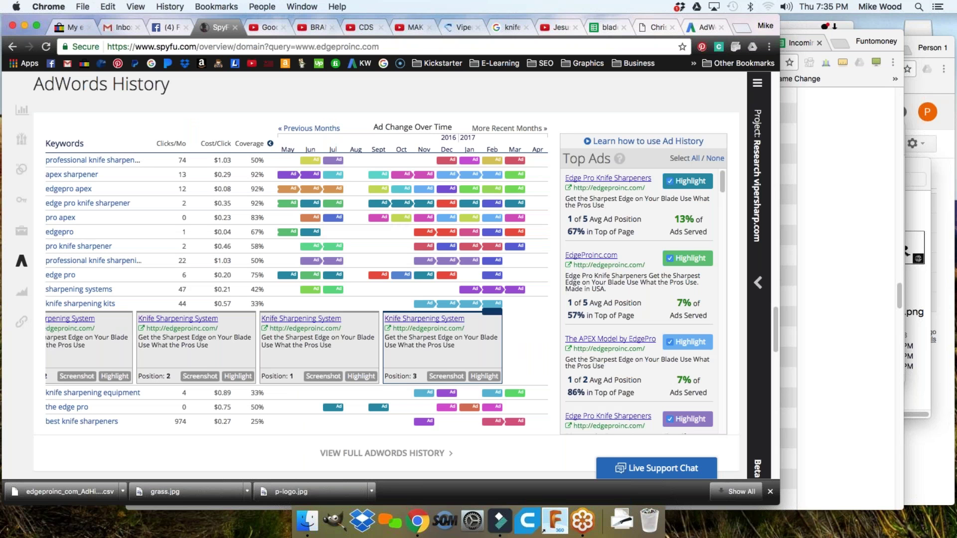
click(492, 394)
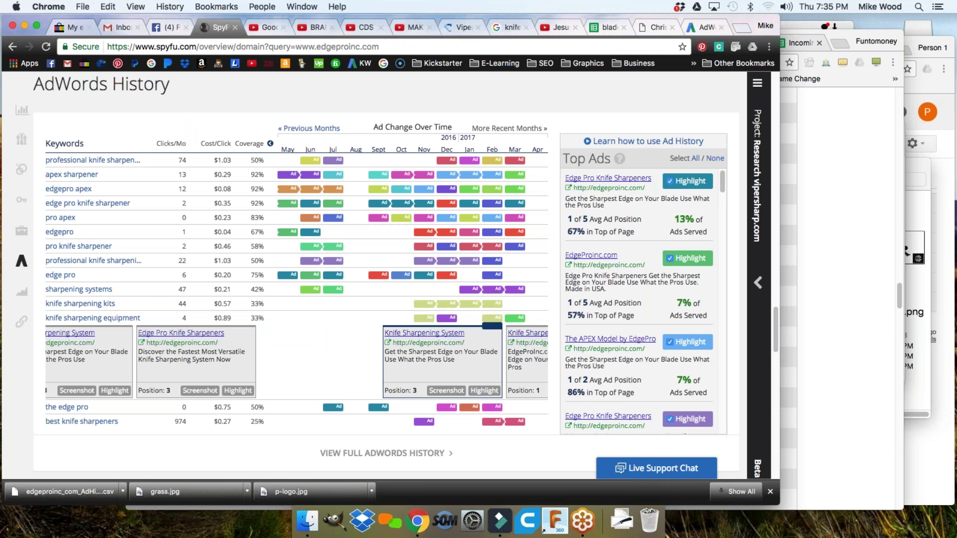
click(703, 27)
Complete Headline 2 of the text ad as "ViperSharp Knife Sharpener".
scroll(287, 343, down, 1)
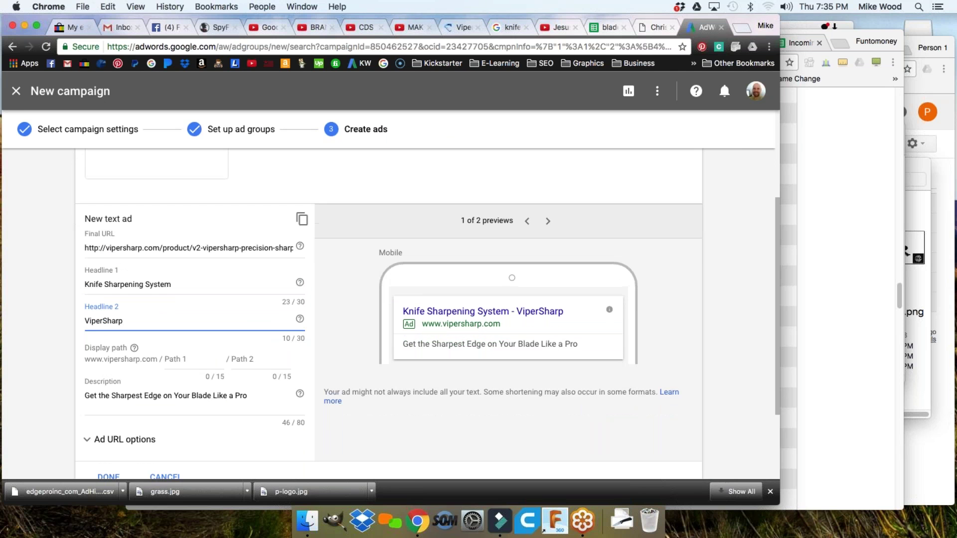
scroll(135, 288, down, 1)
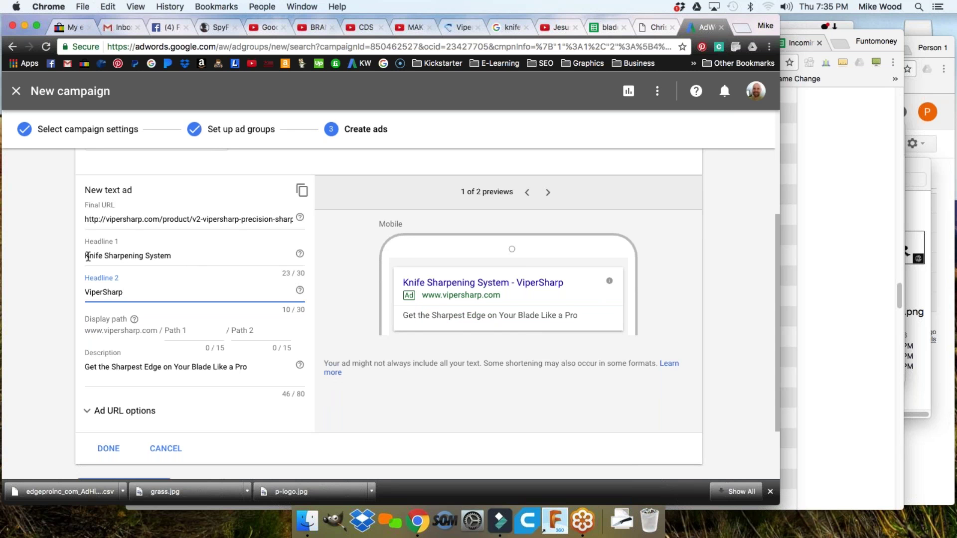
scroll(169, 260, down, 1)
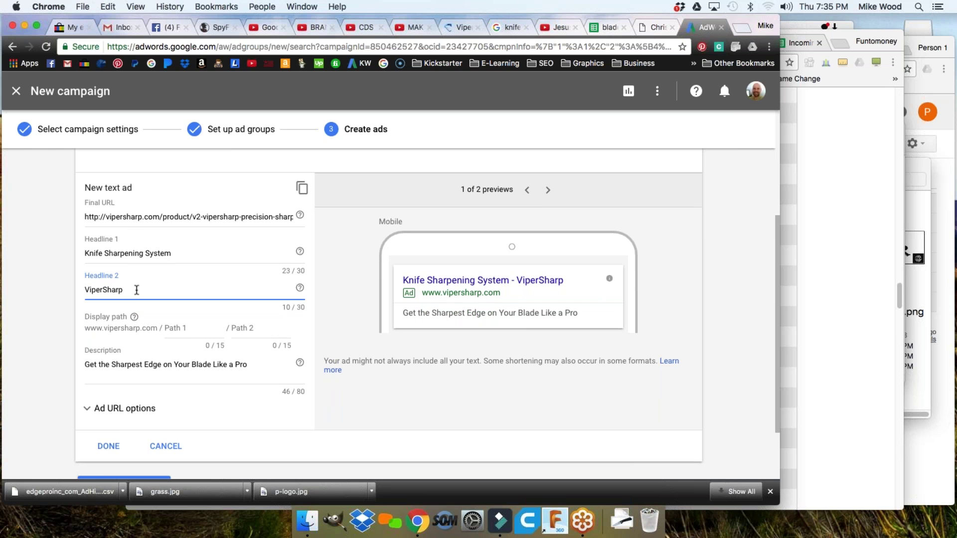
text(Knife Sharpener)
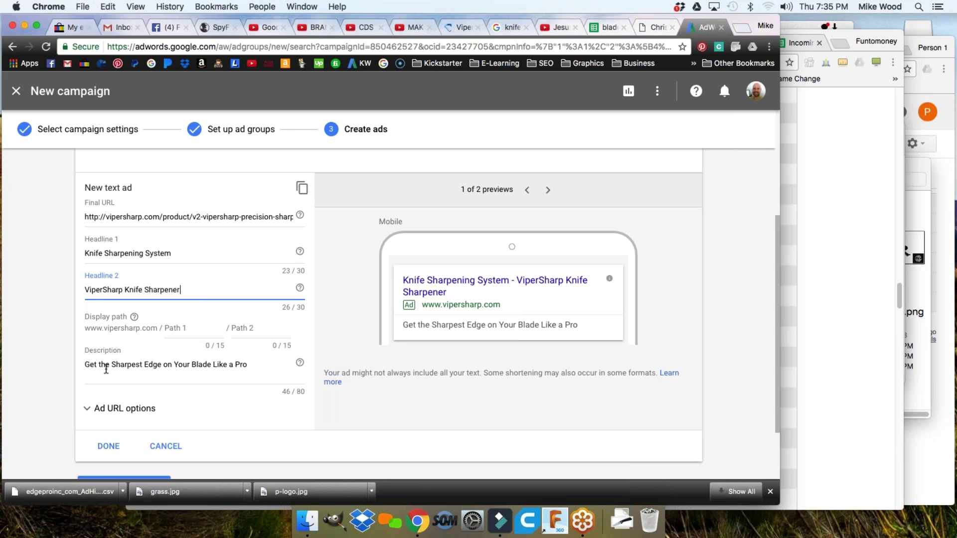
Extend the ad's description with "With the Vipersharp knife sharpener" after "Like a Pro".
scroll(212, 338, down, 2)
scroll(211, 338, up, 1)
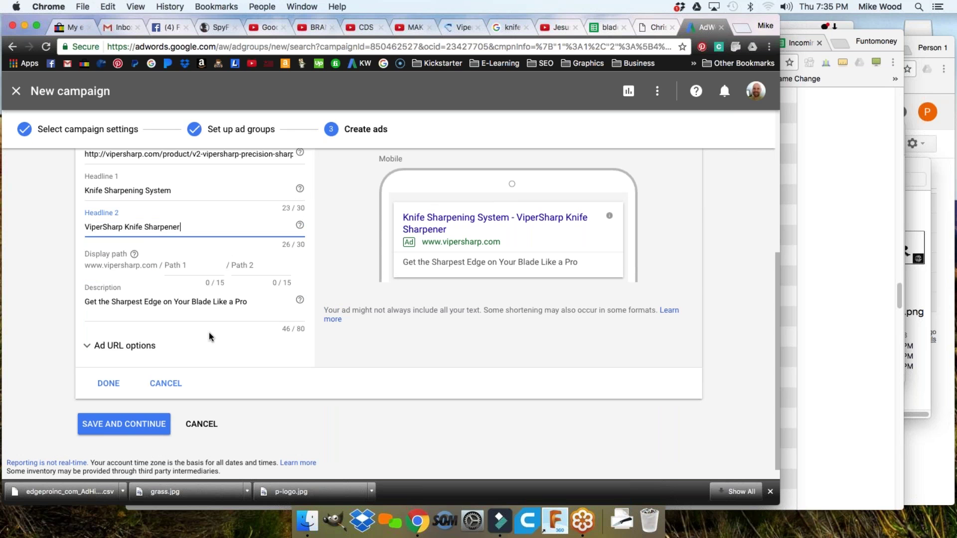
scroll(209, 332, up, 3)
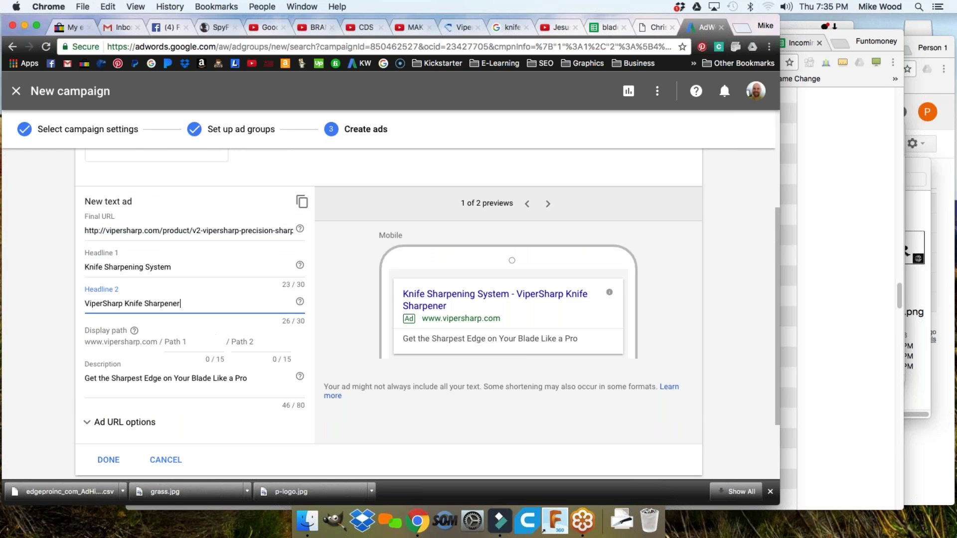
click(195, 379)
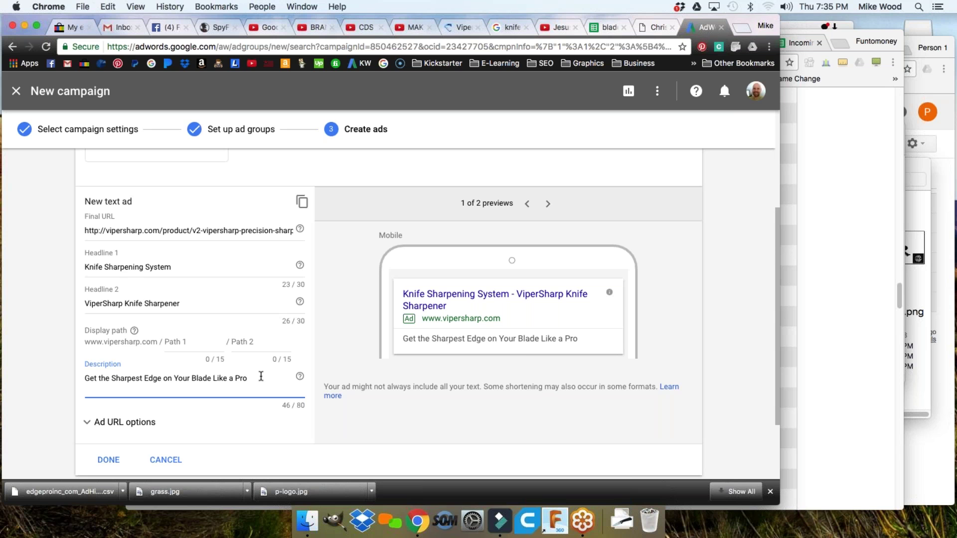
text(Wirth)
key(BackSpace)
key(BackSpace)
text(h the  Viper)
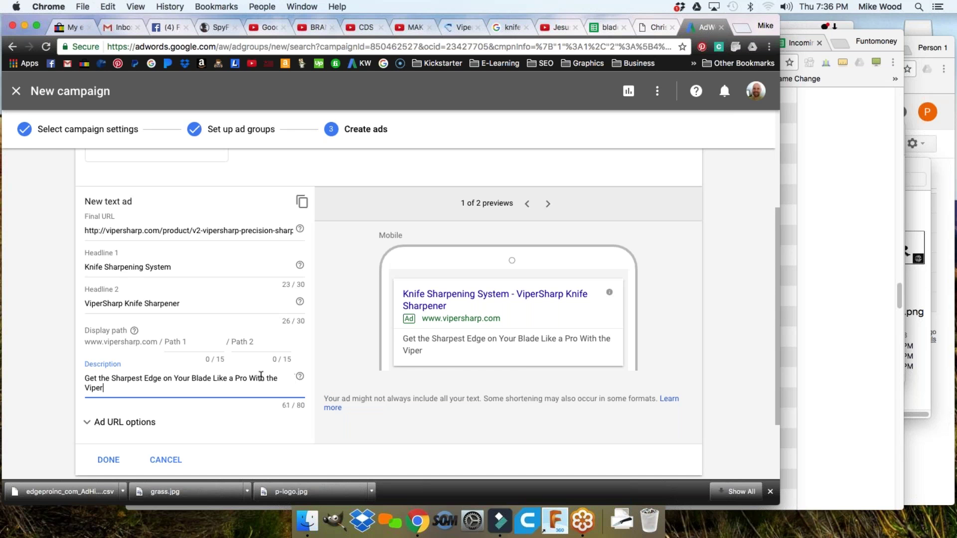
text(sharp knife)
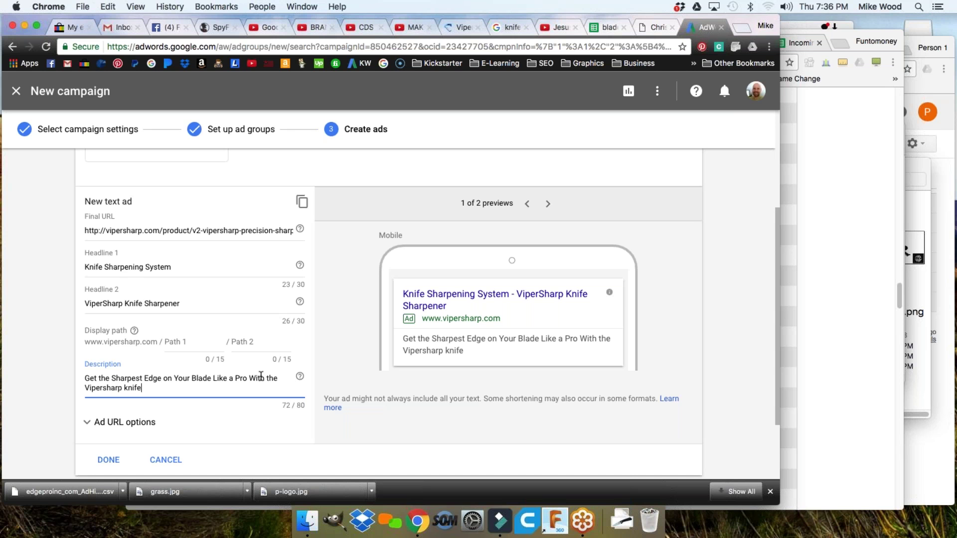
text( sharpener)
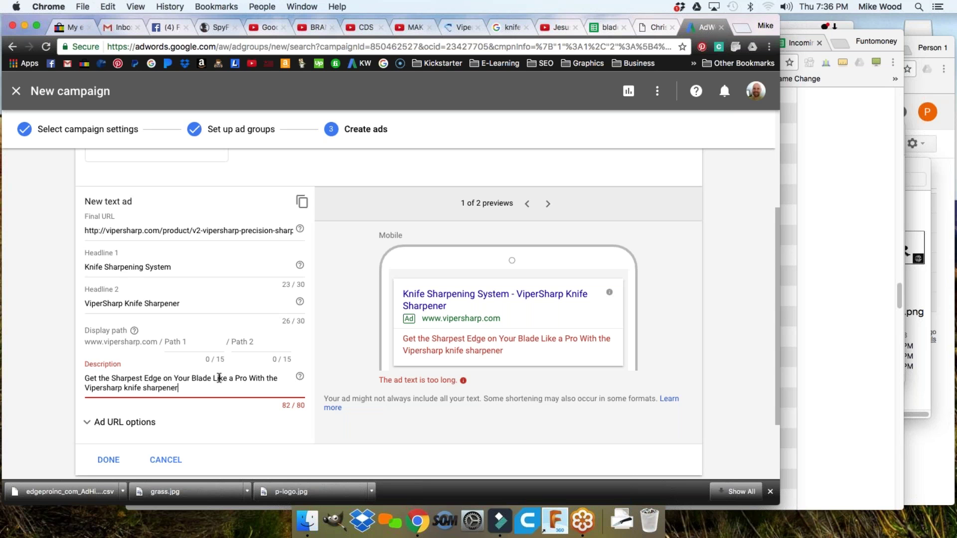
Remove "Like a Pro" from the ad's description and compare the wording with edgeproinc.com's ads in SpyFu.
drag(213, 379, 248, 375)
key(BackSpace)
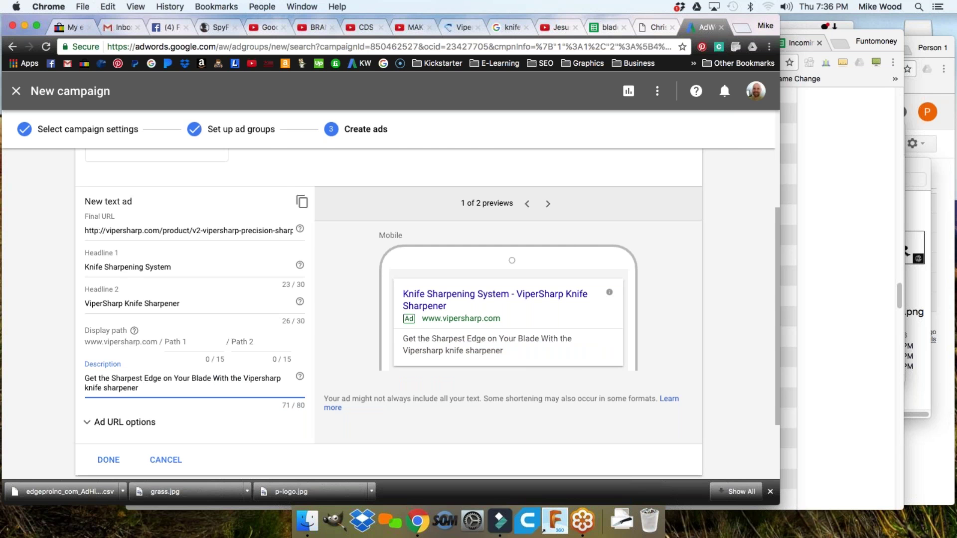
click(211, 26)
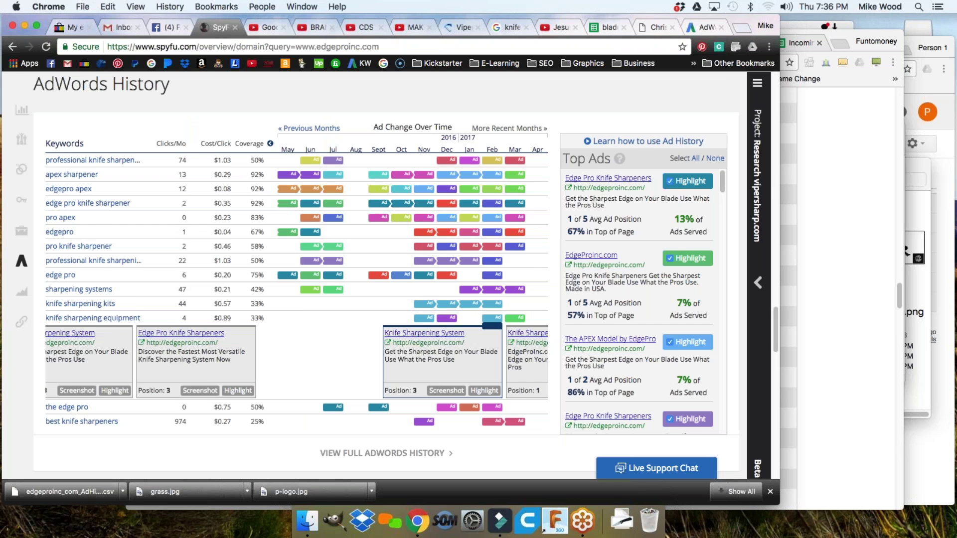
click(698, 26)
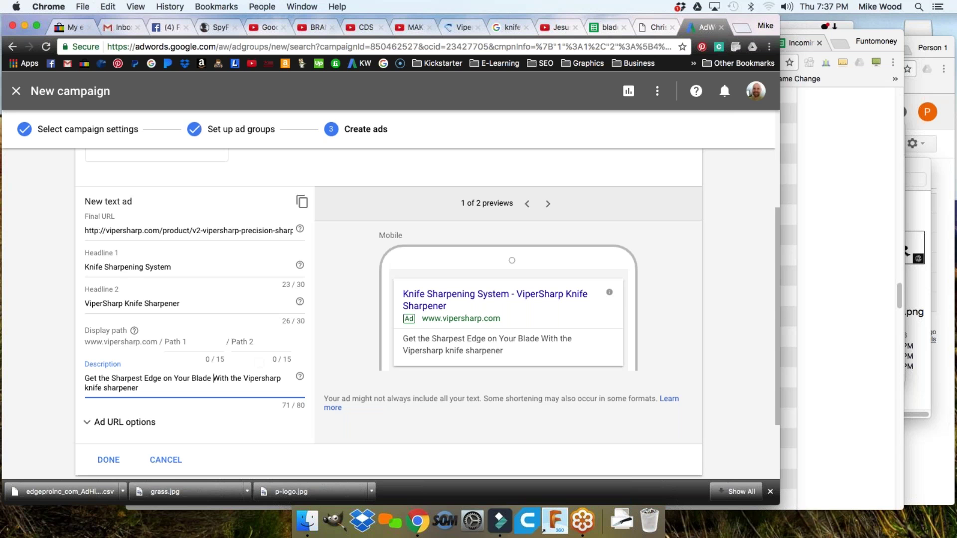
Move the word "ViperSharp" from the beginning of Headline 2 to the beginning of Headline 1.
click(123, 303)
drag(110, 304, 86, 305)
key(super+c)
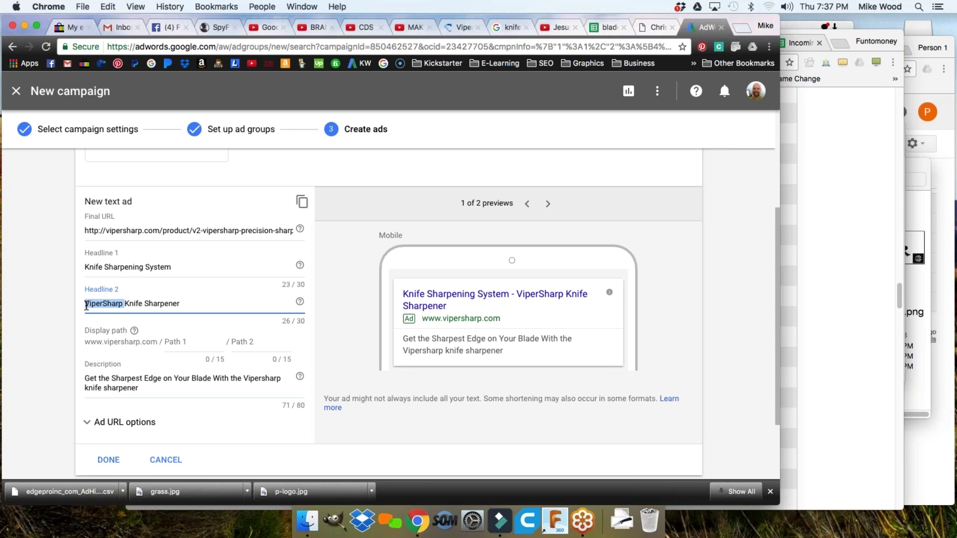
key(BackSpace)
click(85, 267)
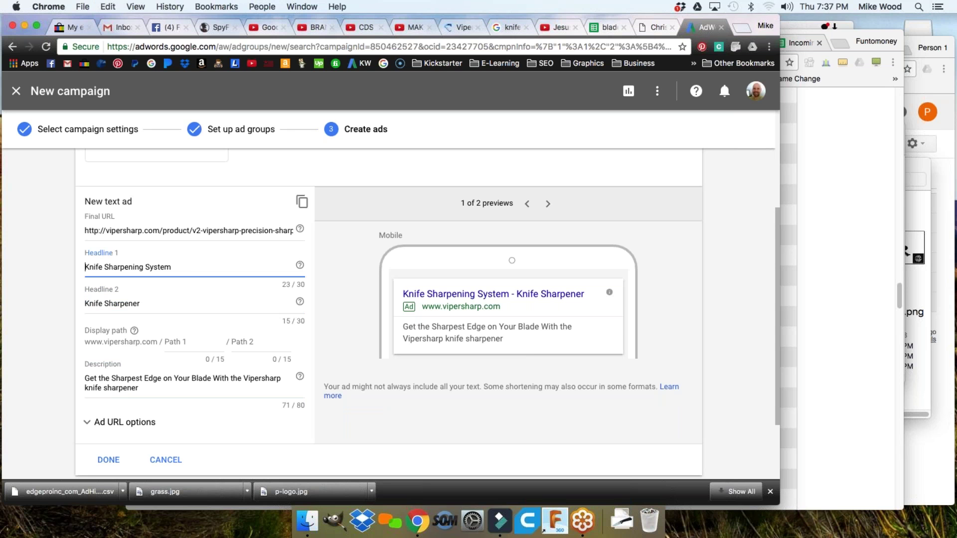
key(super+v)
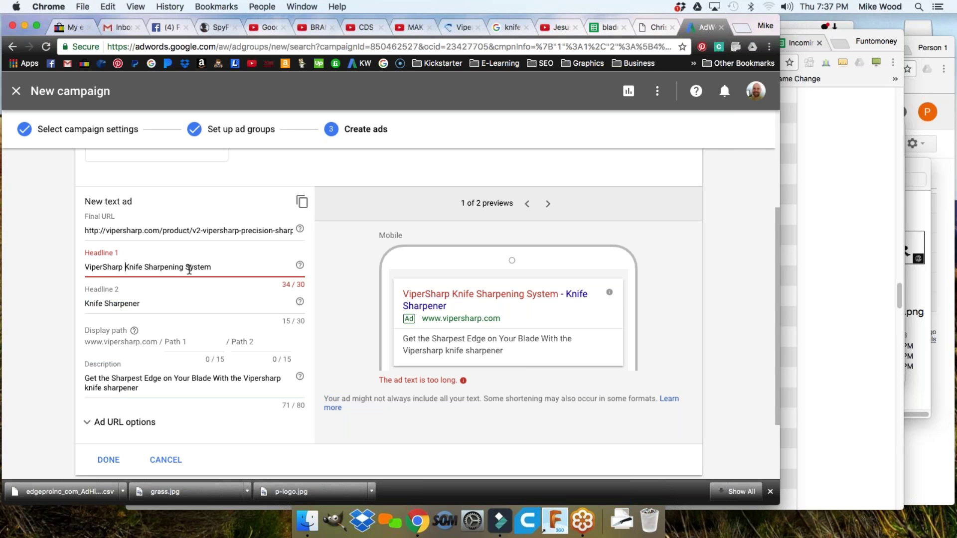
Replace "Sharpening System" with "Sharpener" in Headline 1 so it reads "ViperSharp Knife Sharpener".
drag(145, 267, 211, 267)
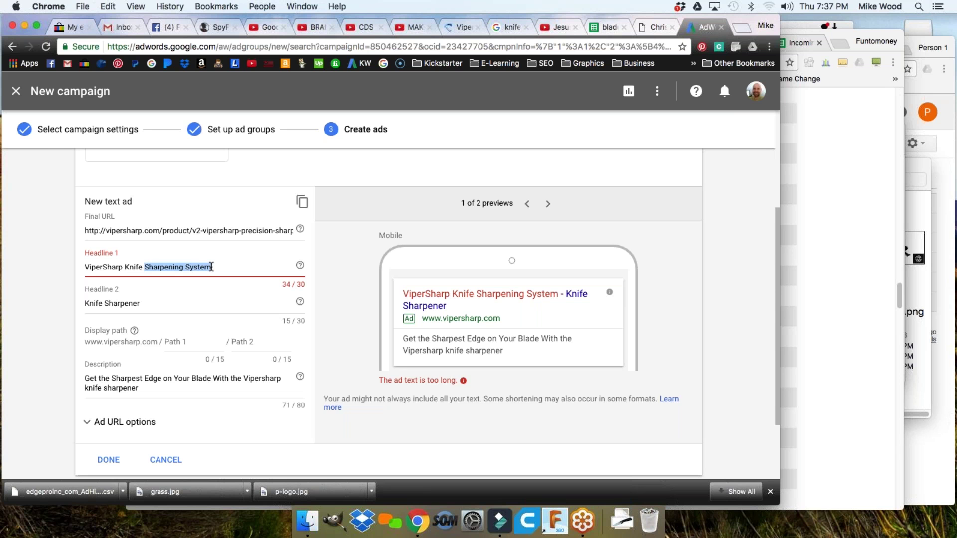
key(BackSpace)
key(BackSpace)
text(Sharpener)
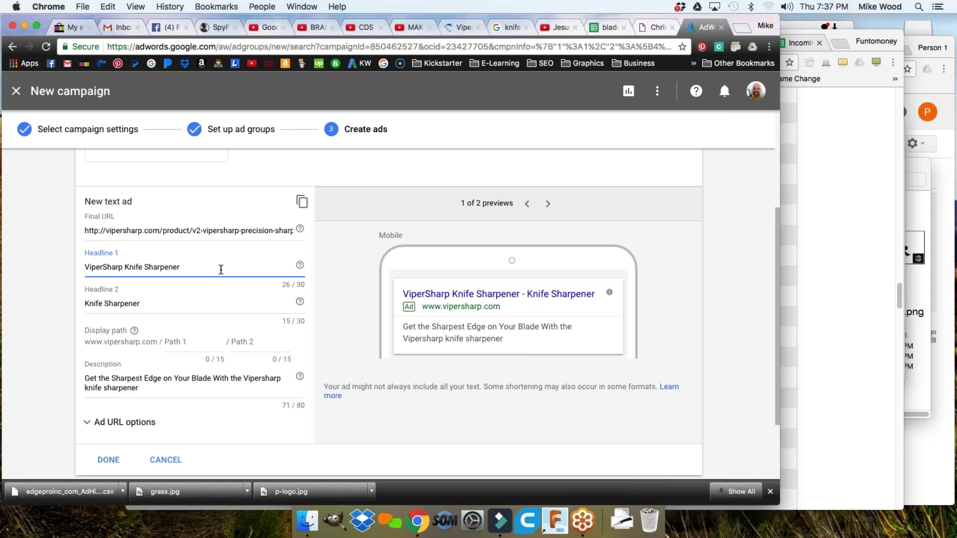
Change Headline 2 to "Knife Sharpening System" by replacing the word "Sharpener".
drag(144, 303, 105, 302)
key(super+c)
text(Sharpening System)
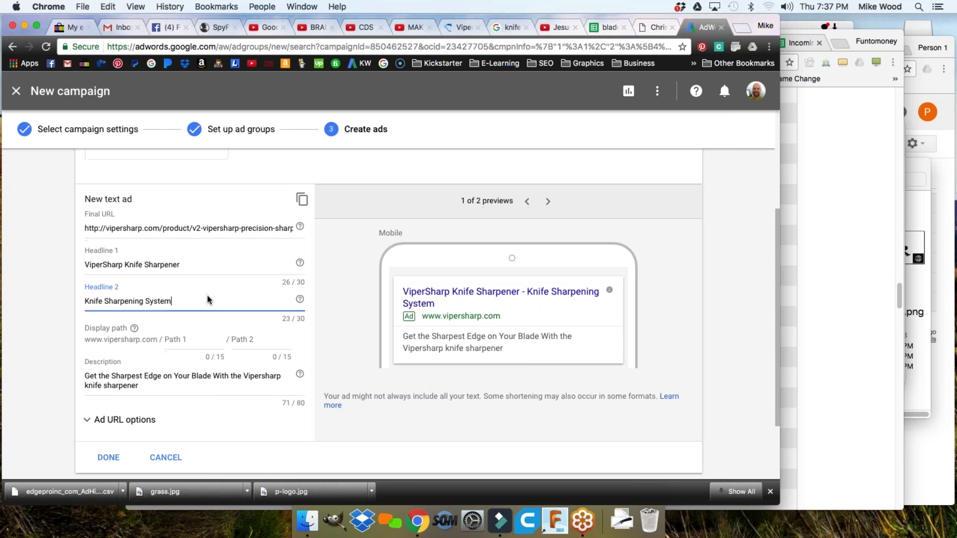
Look over the completed text ad and its preview, and add it to the Knife Sharpener Exact ad group.
scroll(207, 298, down, 1)
scroll(427, 314, down, 3)
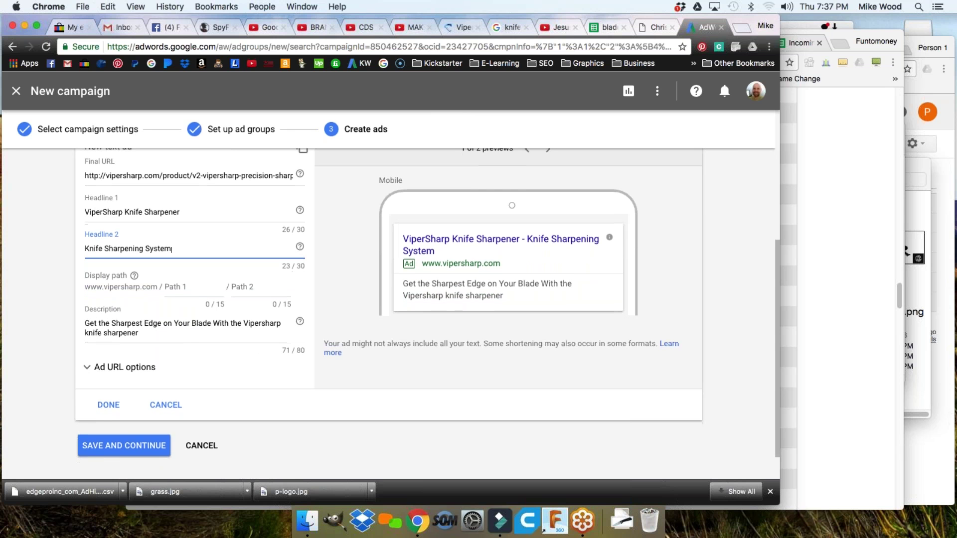
scroll(501, 333, up, 3)
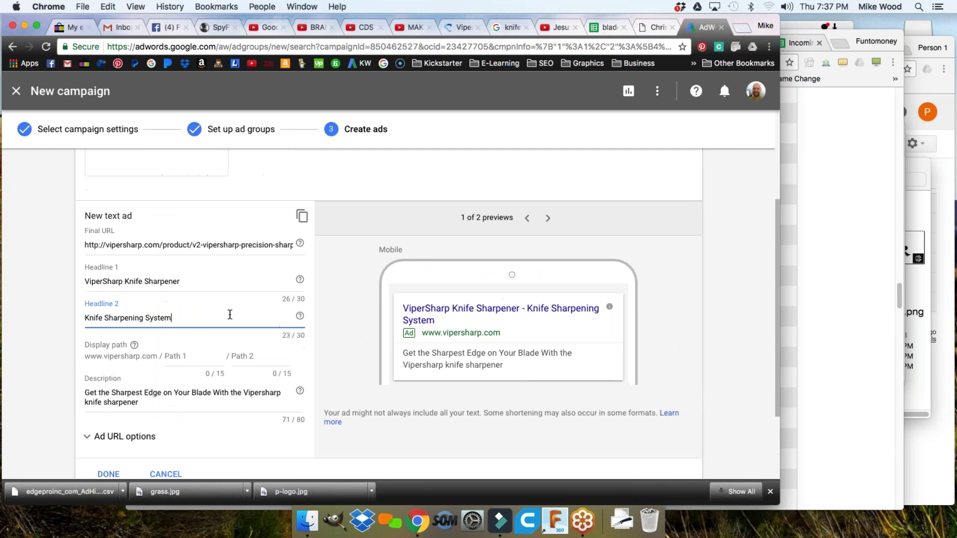
scroll(474, 357, up, 4)
scroll(438, 352, down, 9)
click(108, 367)
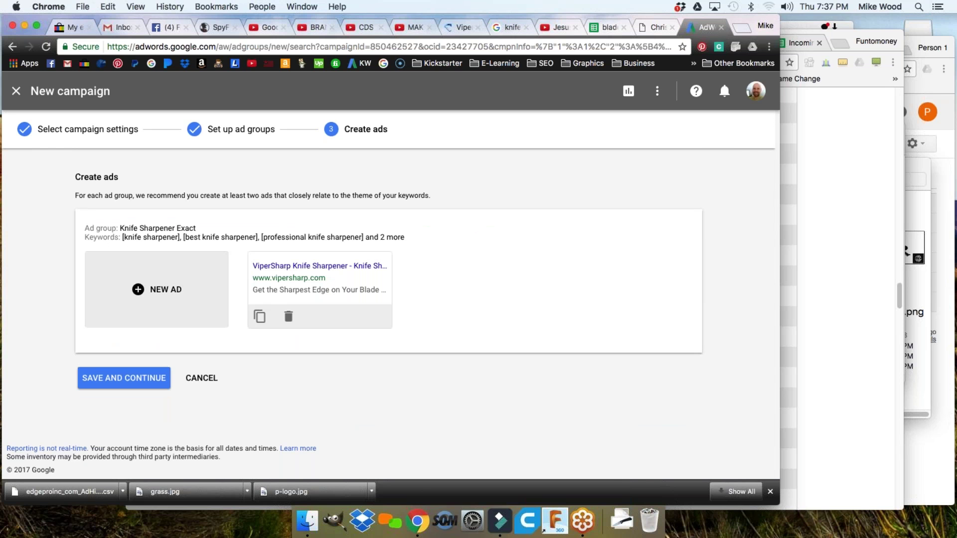
Start a second text ad and use the V2 ViperSharp Precision Sharpening System product page address, copied from the ViperSharp site, as its final URL.
click(151, 293)
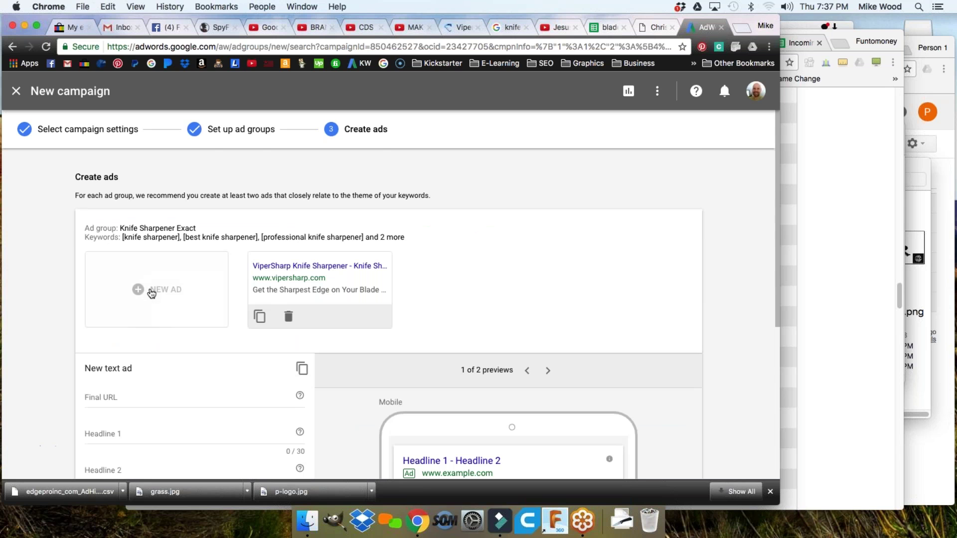
click(141, 272)
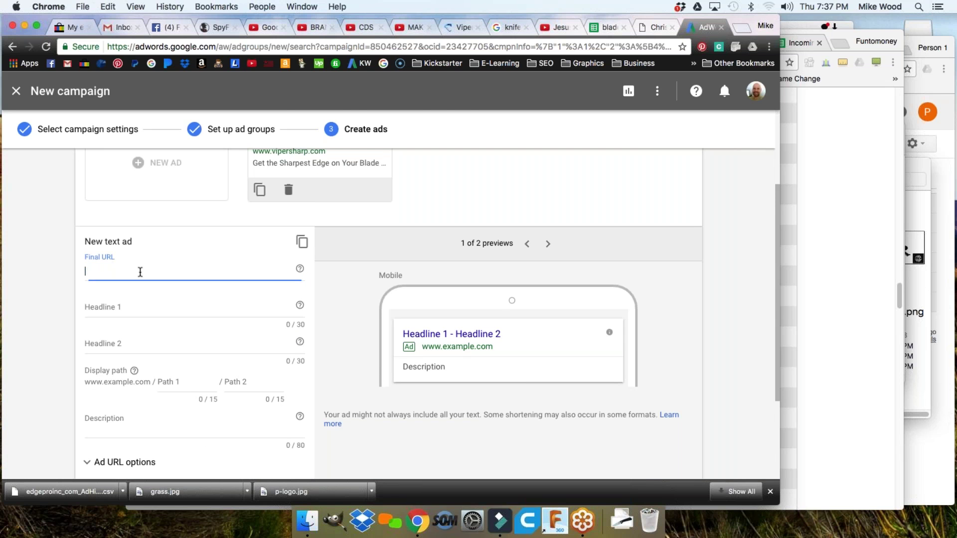
click(462, 27)
right_click(199, 384)
click(199, 379)
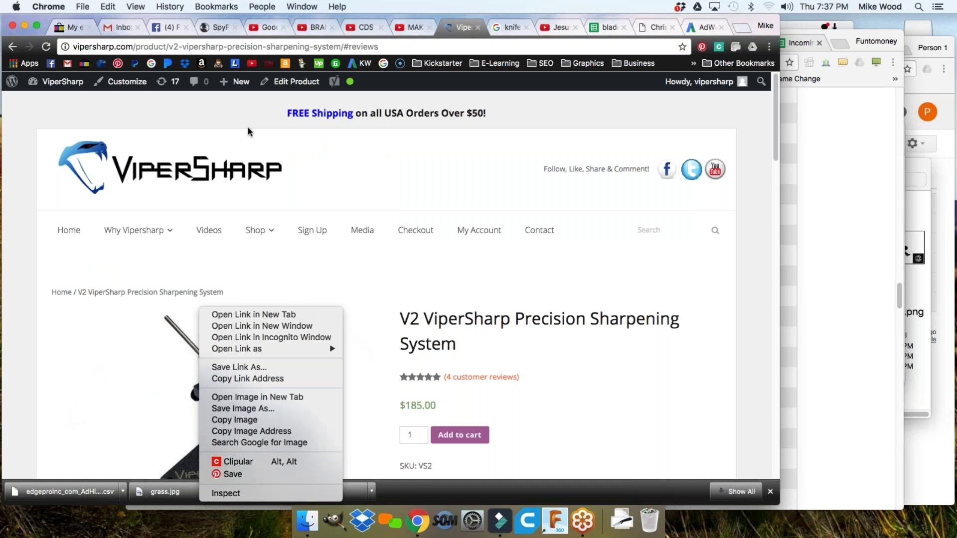
click(194, 46)
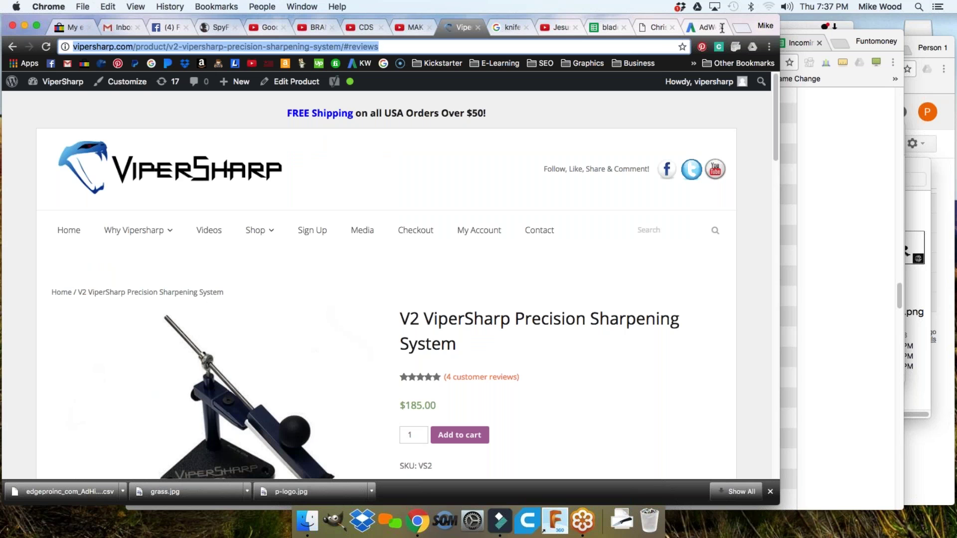
click(705, 28)
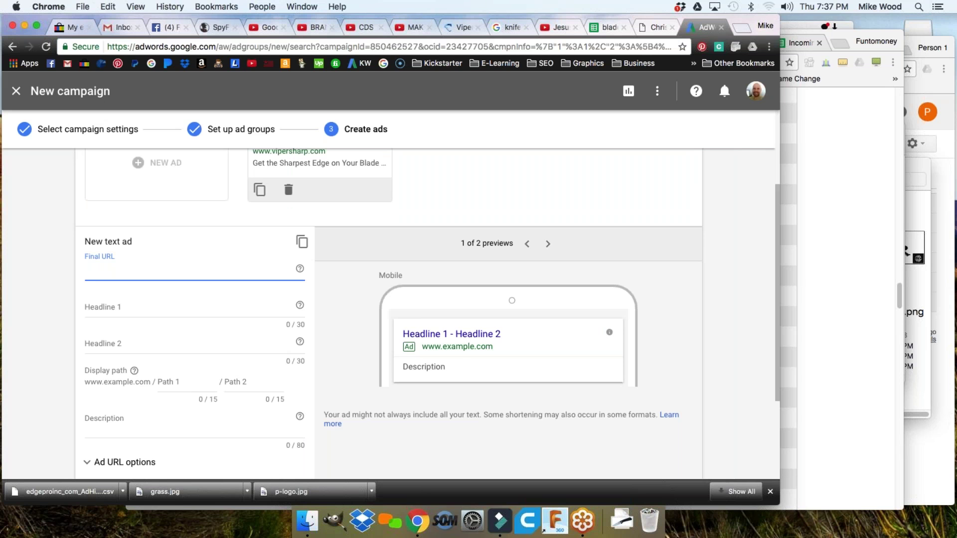
key(super+v)
Set Headline 1 of the new ad to "Professional Knife Sharpener" and Headline 2 to "Vipersharp".
click(117, 308)
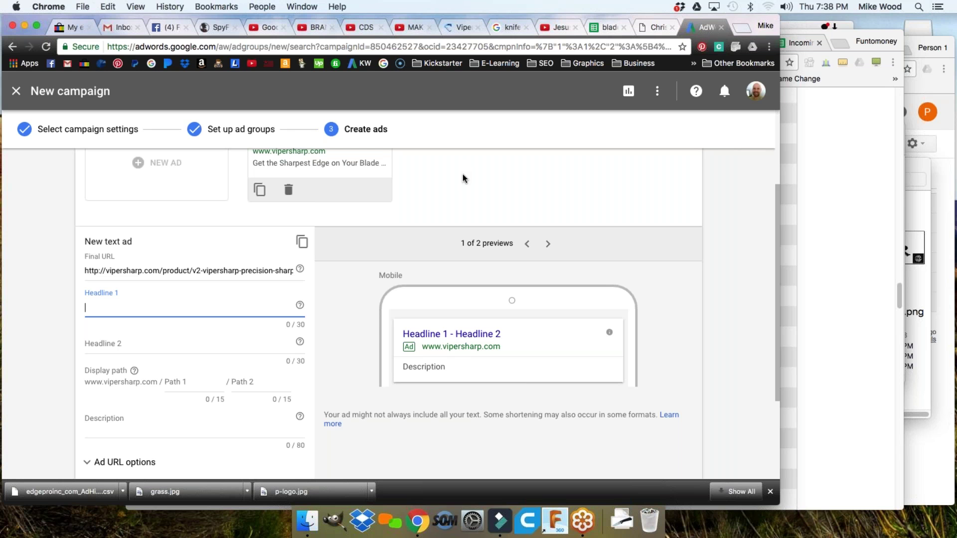
text(Professional)
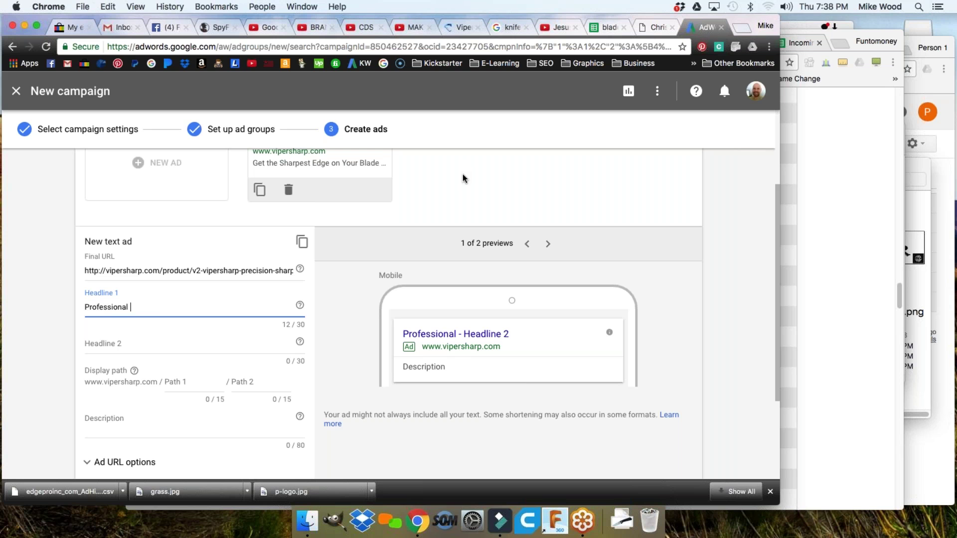
text( Knife Shap)
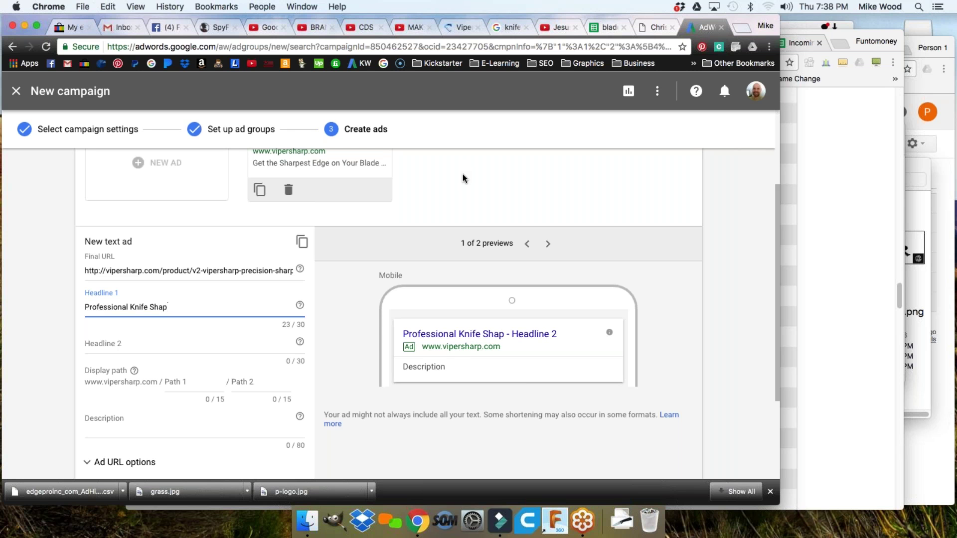
key(BackSpace)
text(rpener)
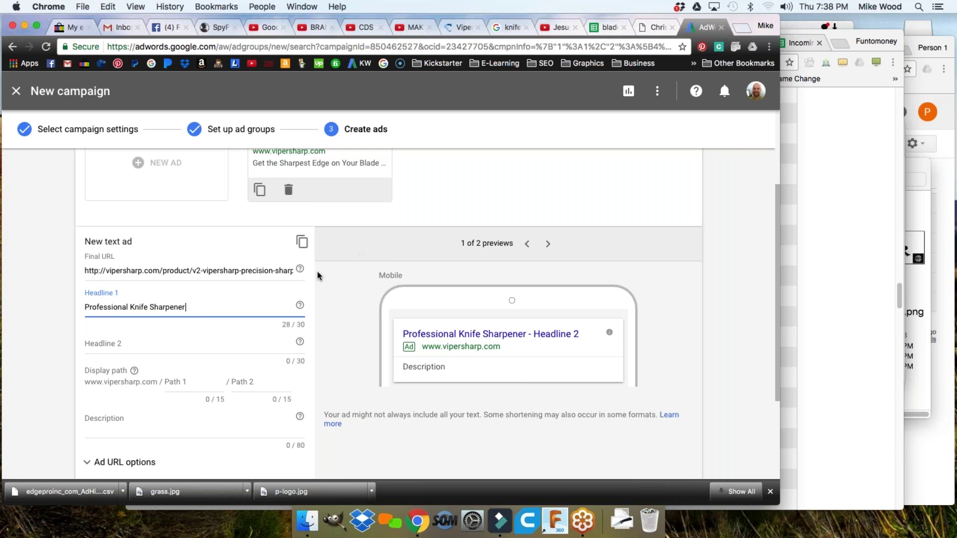
click(135, 345)
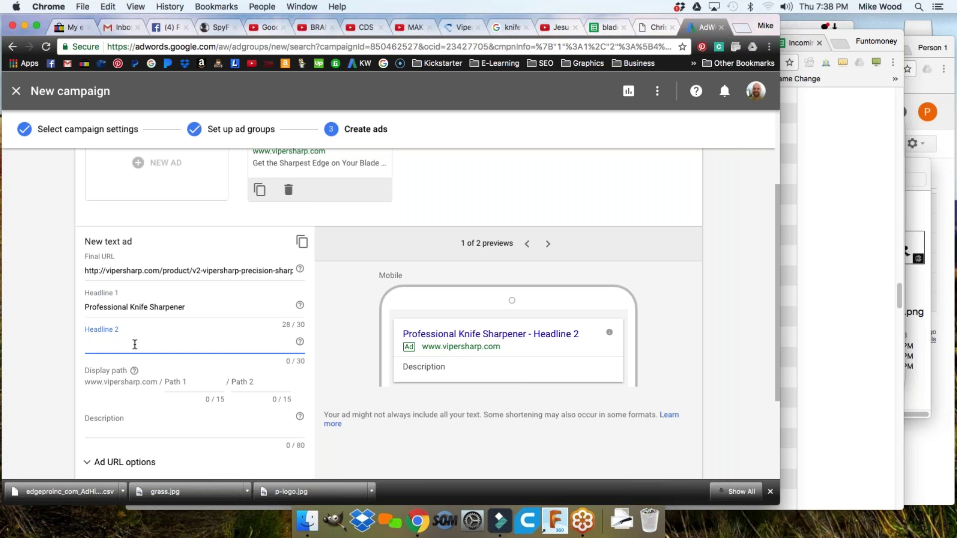
text(Vipersharp)
Write the ad description "Get The Best Edge on Your Blade Like a Pro -Get ViperSharp", consulting the competitor ads in SpyFu for wording.
scroll(104, 348, down, 3)
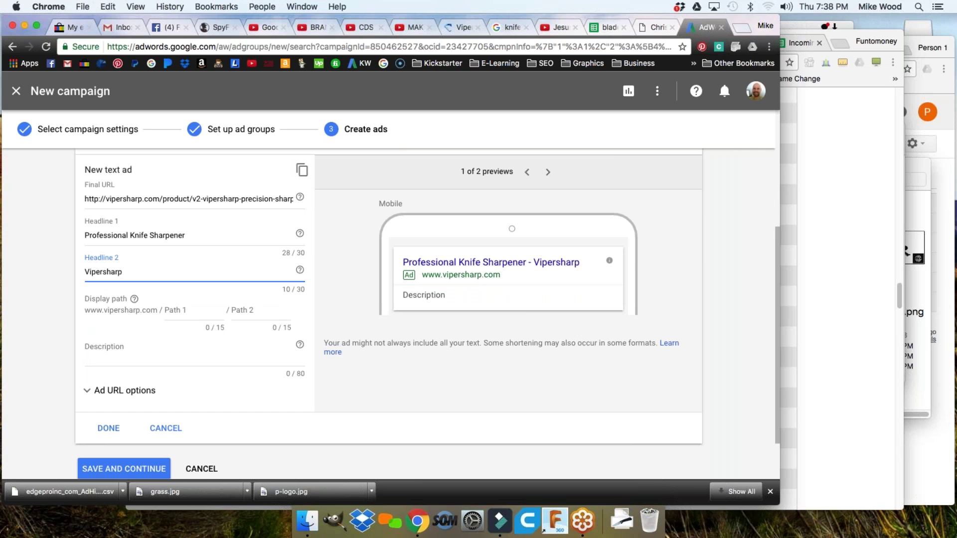
click(123, 356)
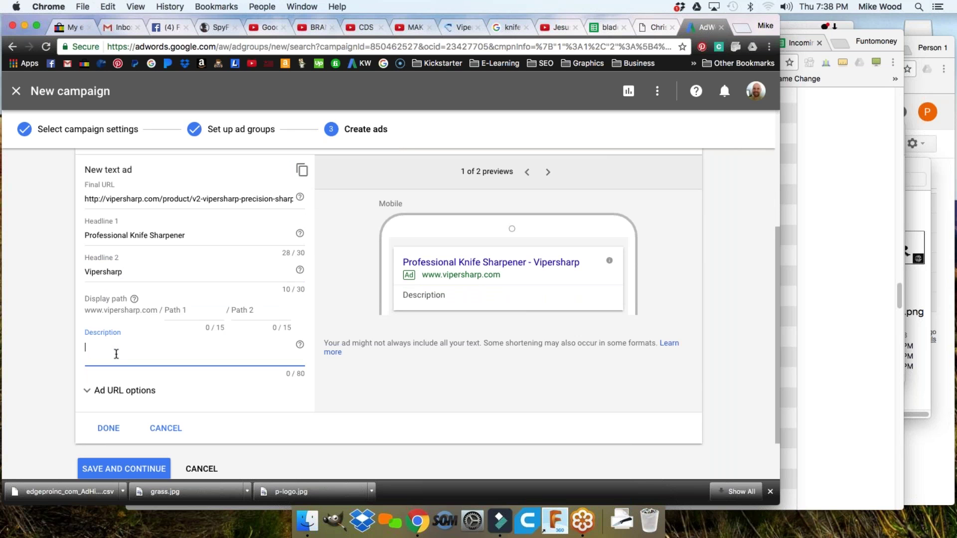
text(Get the best)
click(209, 27)
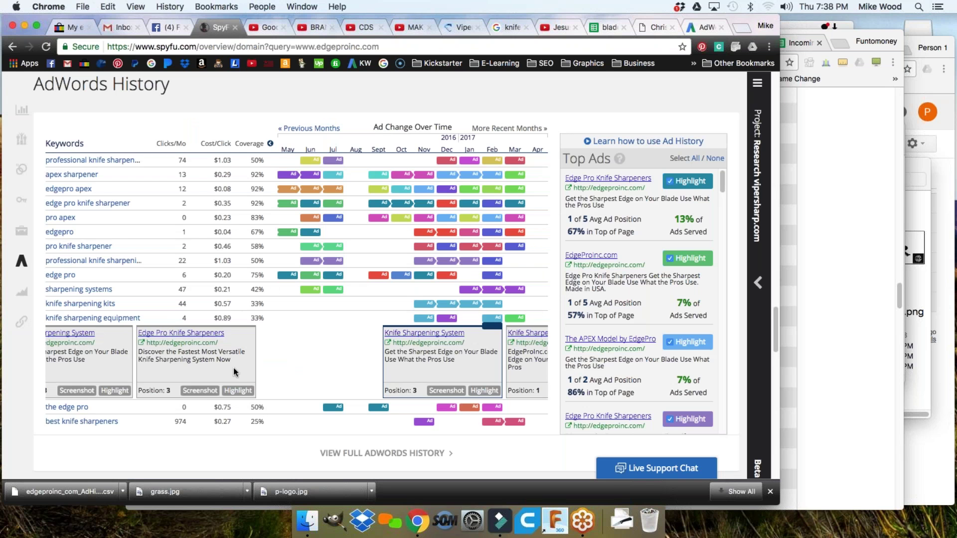
click(696, 26)
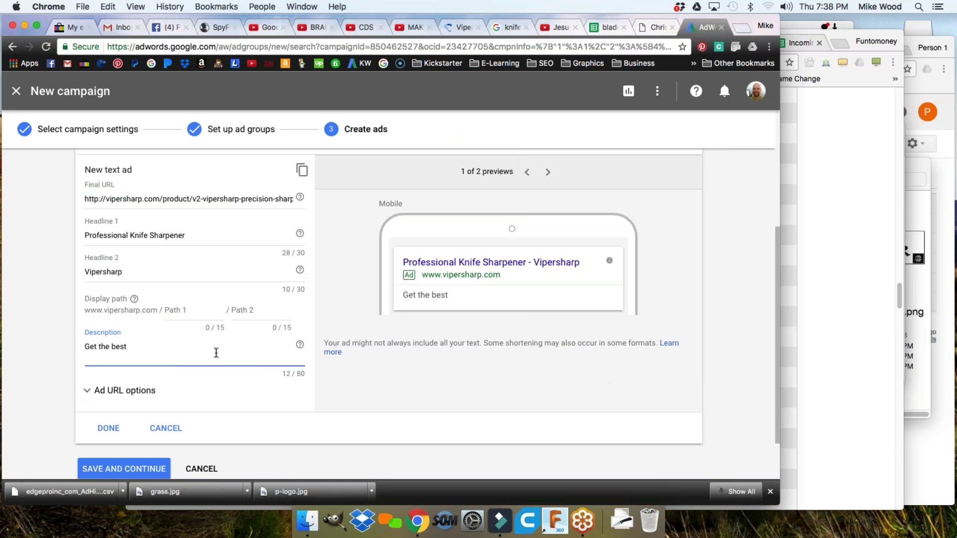
drag(130, 347, 99, 346)
text(The Best Ed)
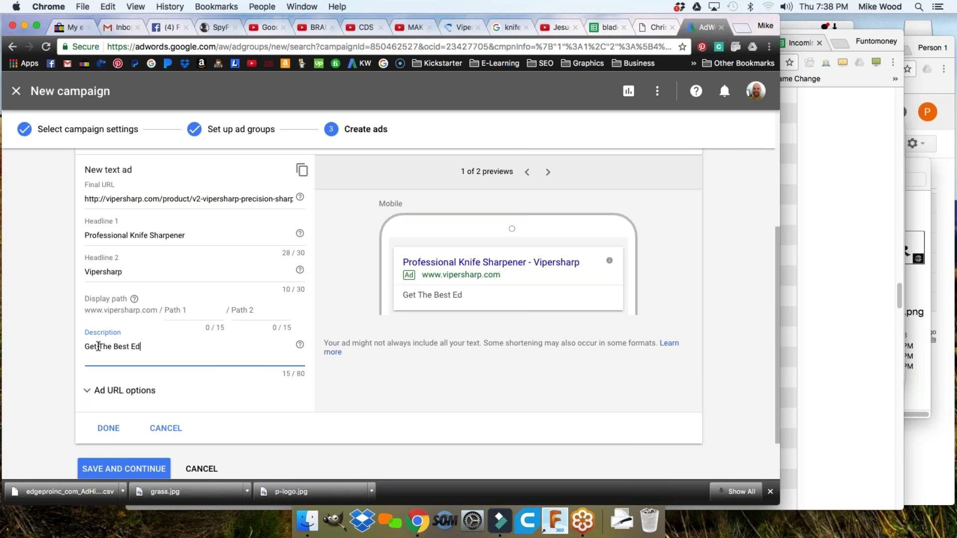
text(ge on Your Blade)
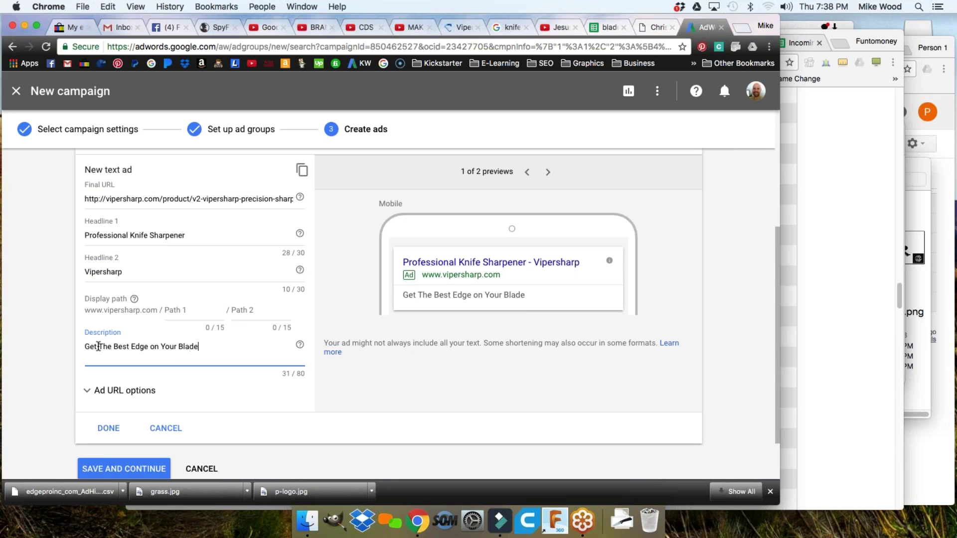
text( Like a Pro)
text(-Get ViperSharp)
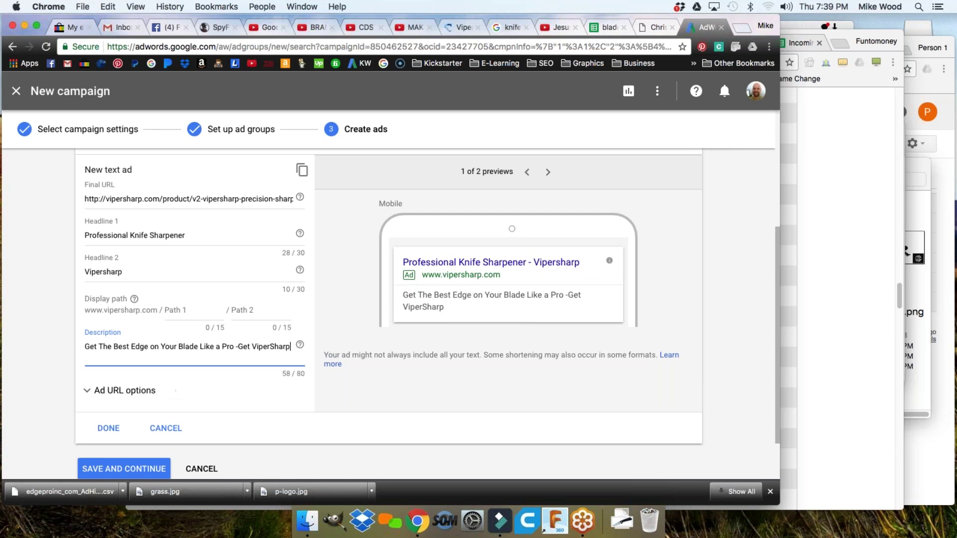
Finish the second text ad after checking the description guidance, and save the new campaign's ads.
mouse_move(301, 348)
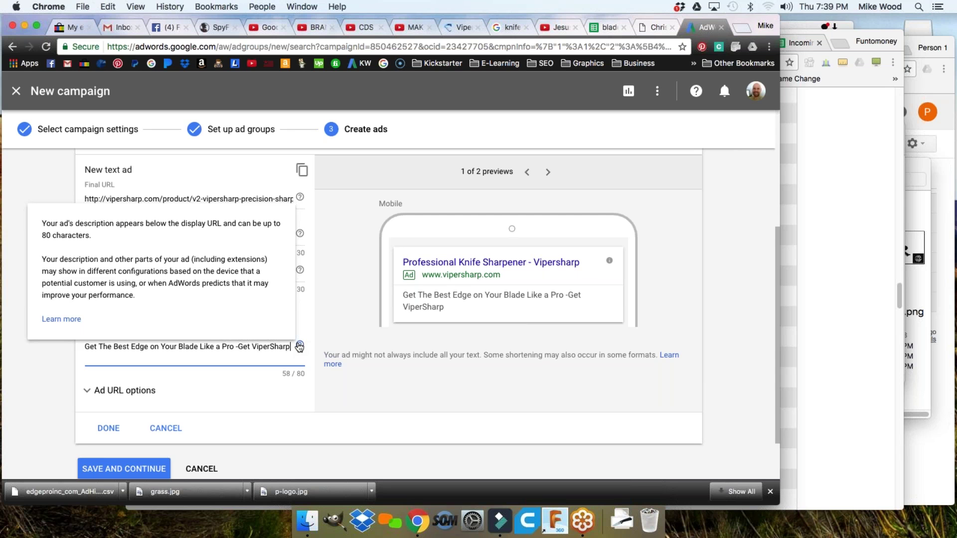
scroll(319, 406, down, 1)
scroll(305, 398, up, 1)
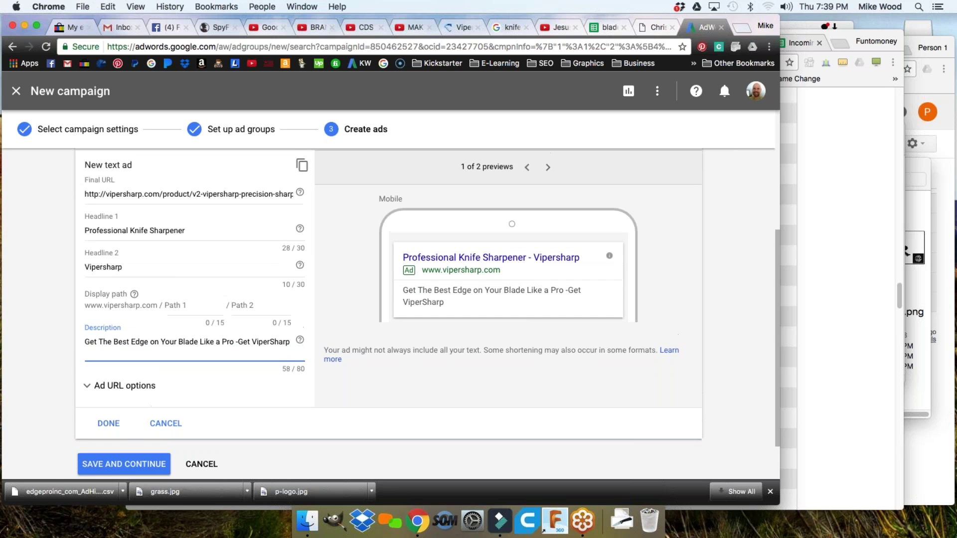
click(106, 422)
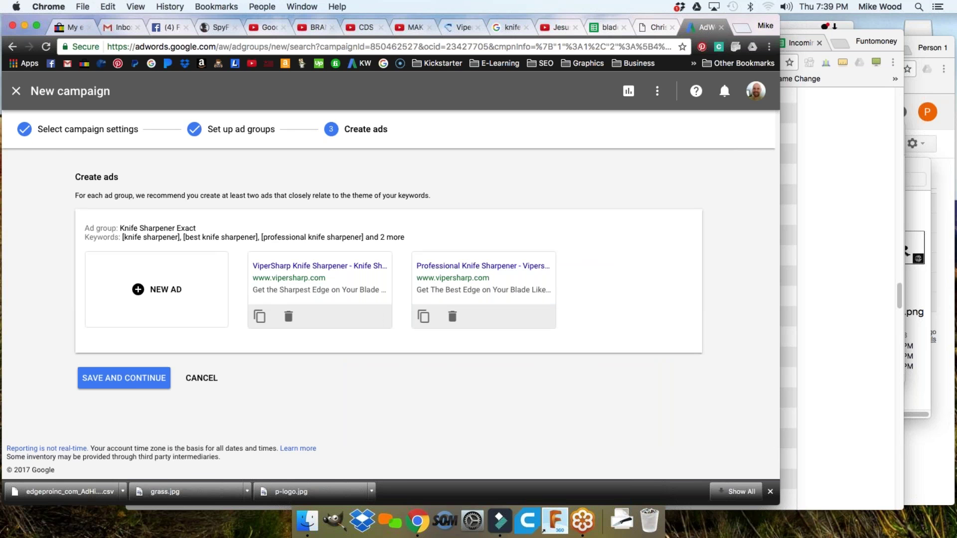
click(122, 378)
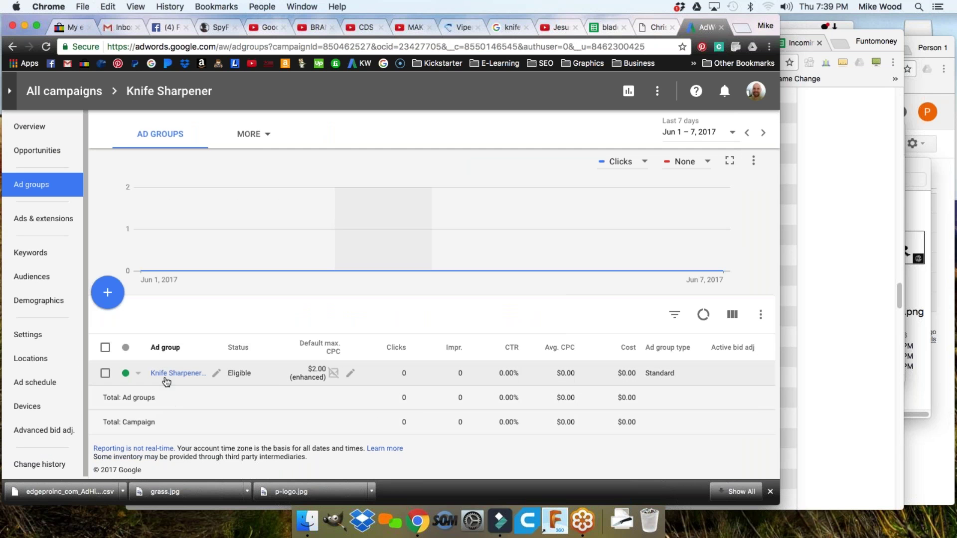
Find the Knife Sharpener campaign in the list of all campaigns, reopen it to check its ad group, and dismiss the satisfaction survey.
mouse_move(330, 349)
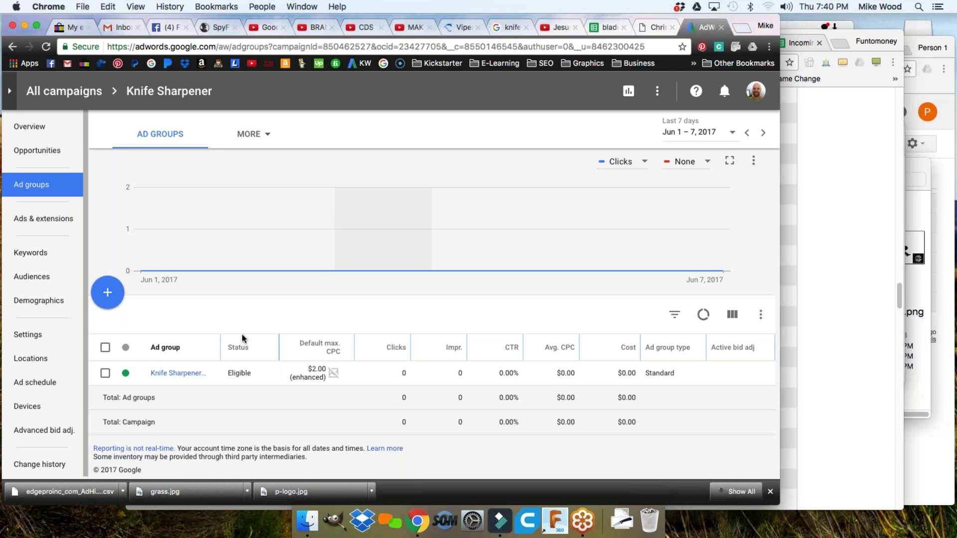
click(62, 93)
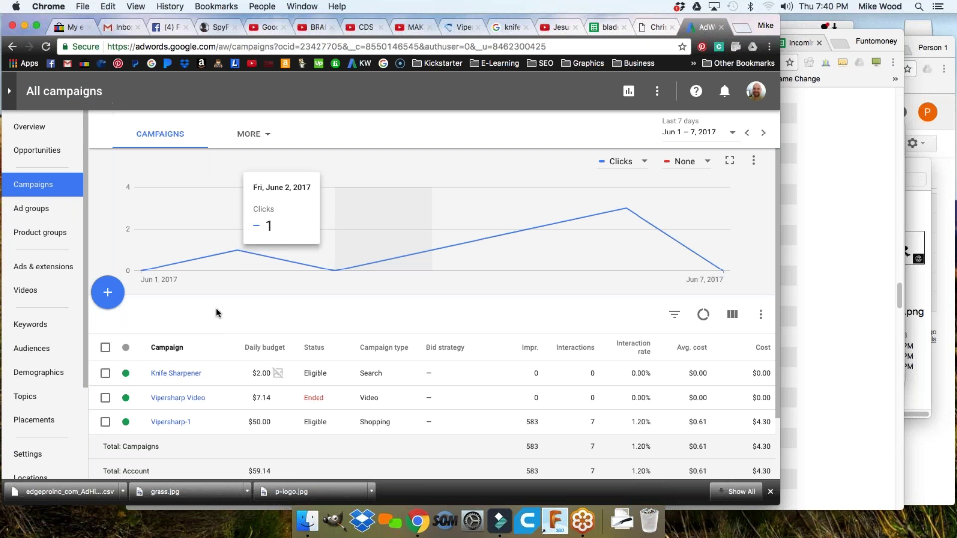
click(182, 375)
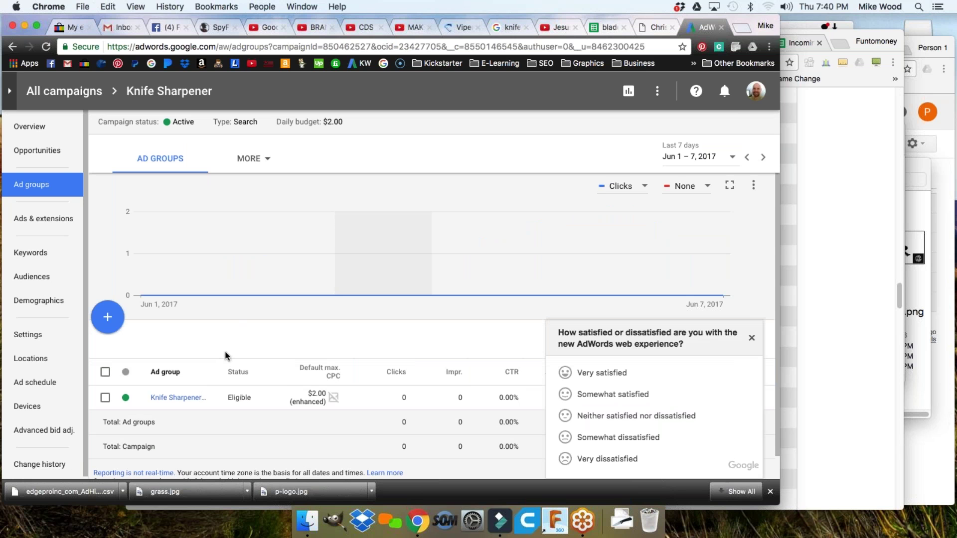
click(752, 339)
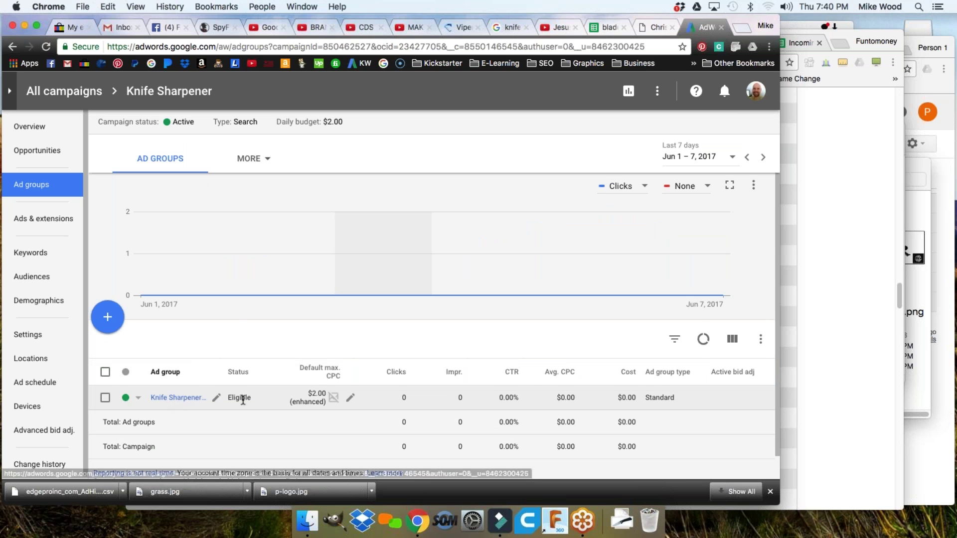
scroll(192, 412, down, 1)
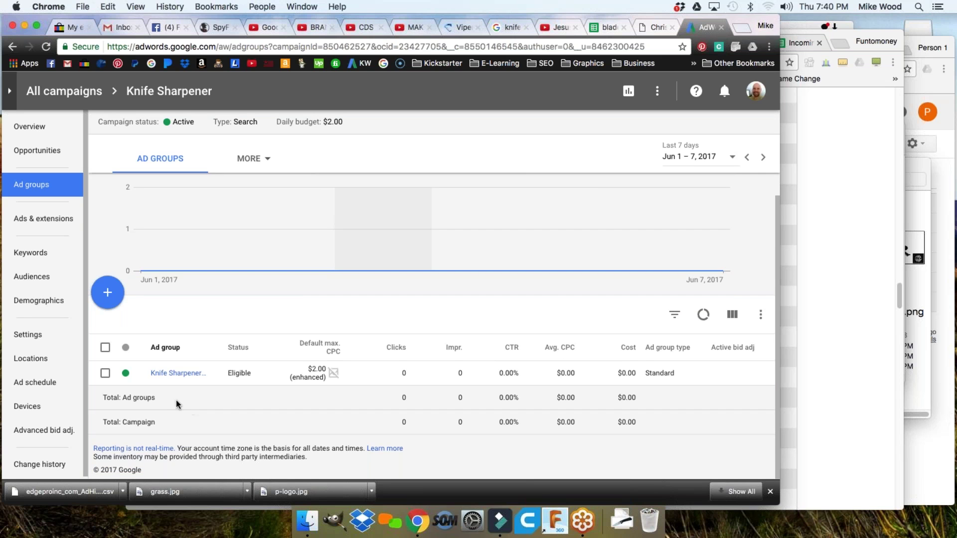
scroll(175, 400, up, 1)
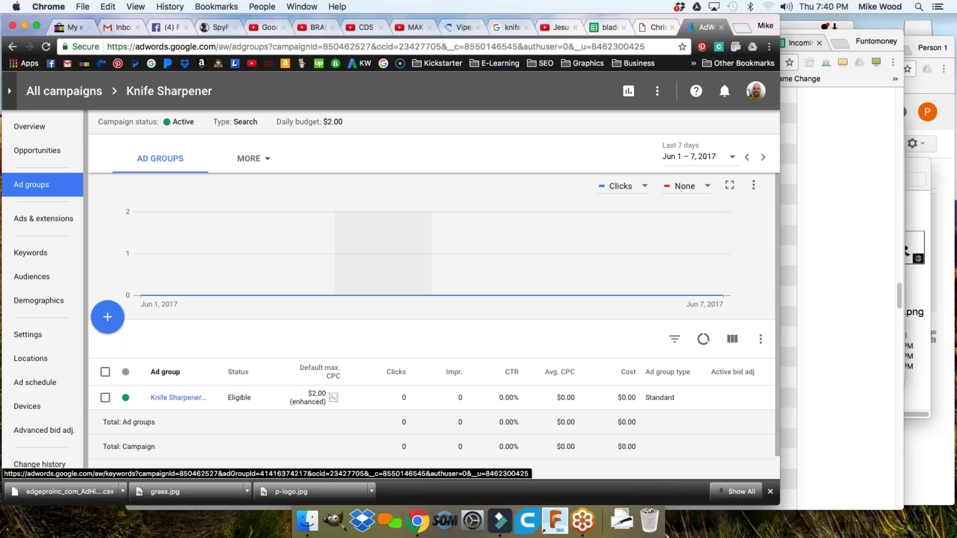
scroll(64, 368, down, 1)
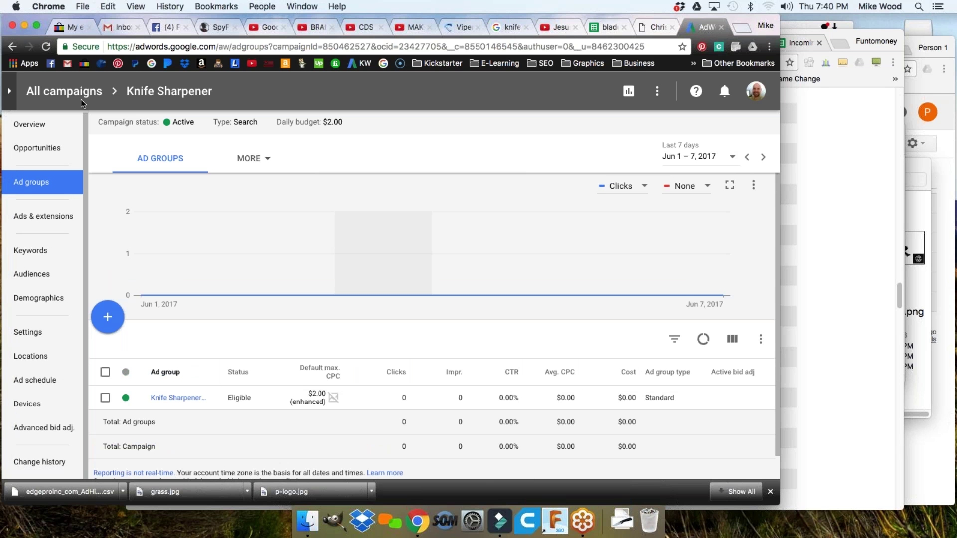
Review the Knife Sharpener campaign's overview, including its keywords, ads and targeted locations.
click(35, 126)
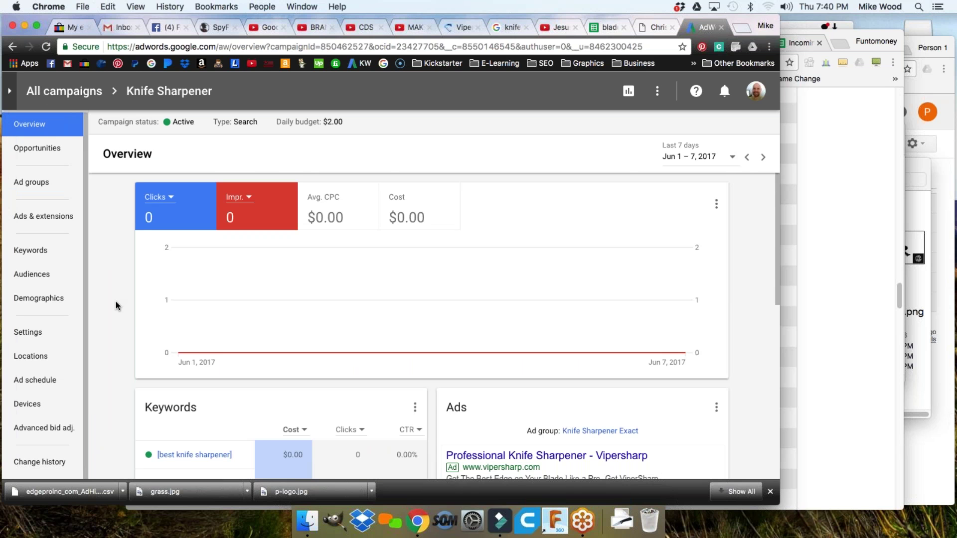
scroll(118, 306, down, 1)
scroll(117, 308, down, 10)
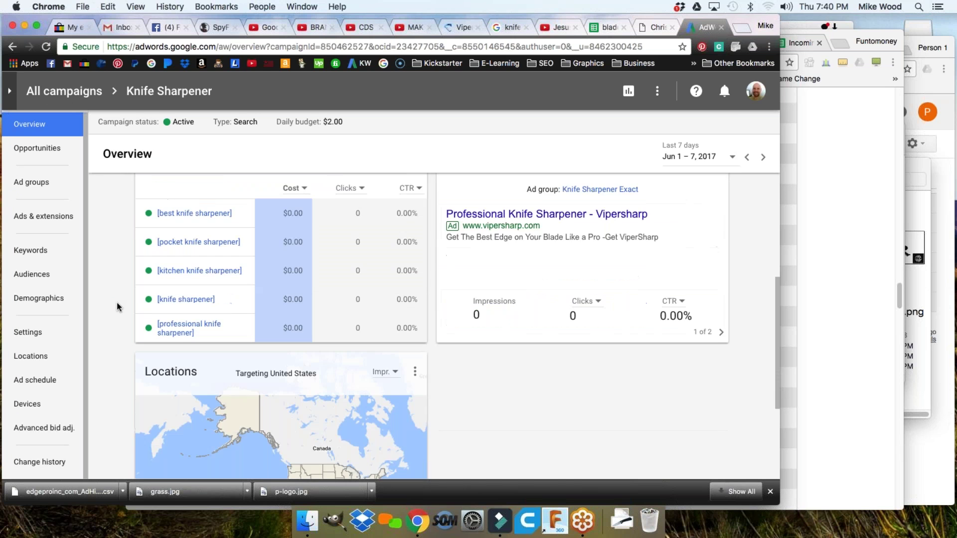
scroll(117, 303, down, 5)
scroll(118, 303, up, 15)
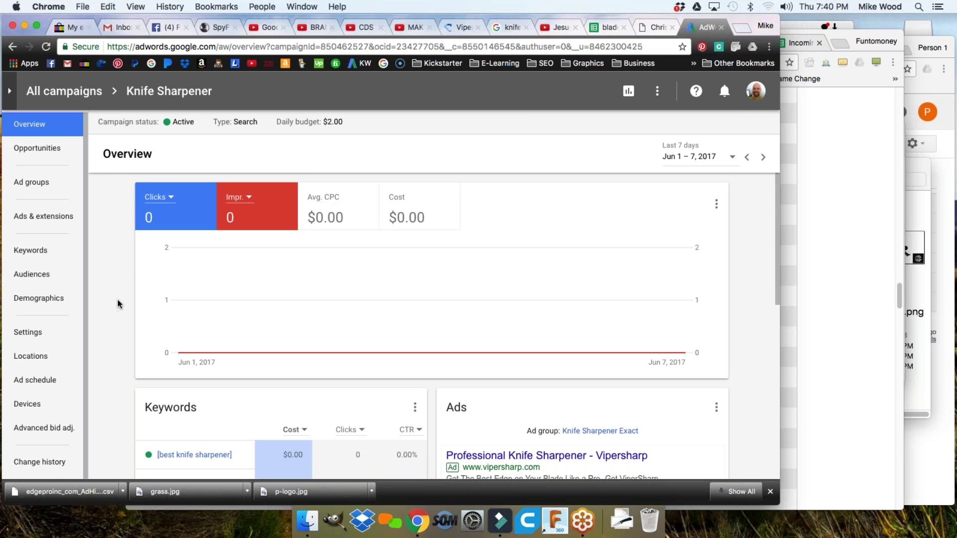
Open the account's billing and payments page and start a manual payment with the option for another amount.
click(658, 92)
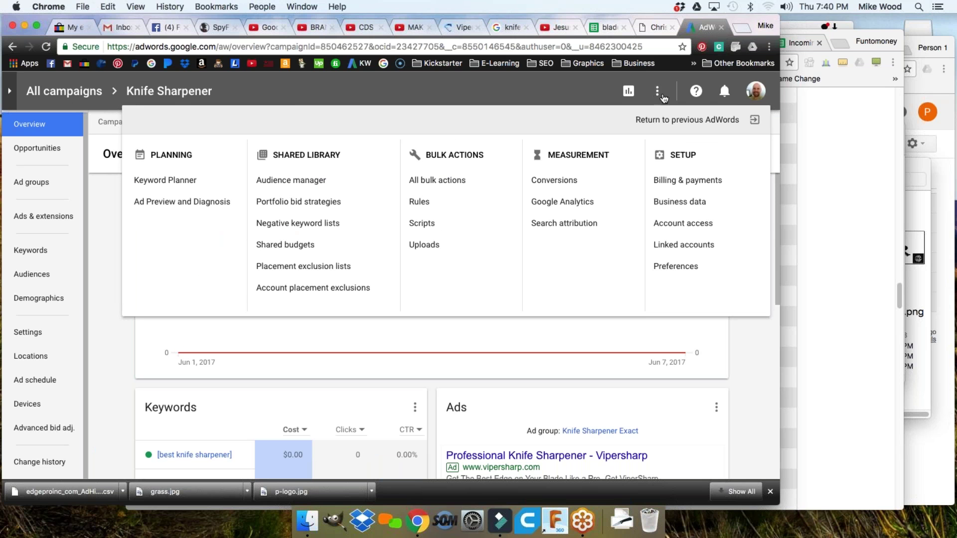
click(701, 188)
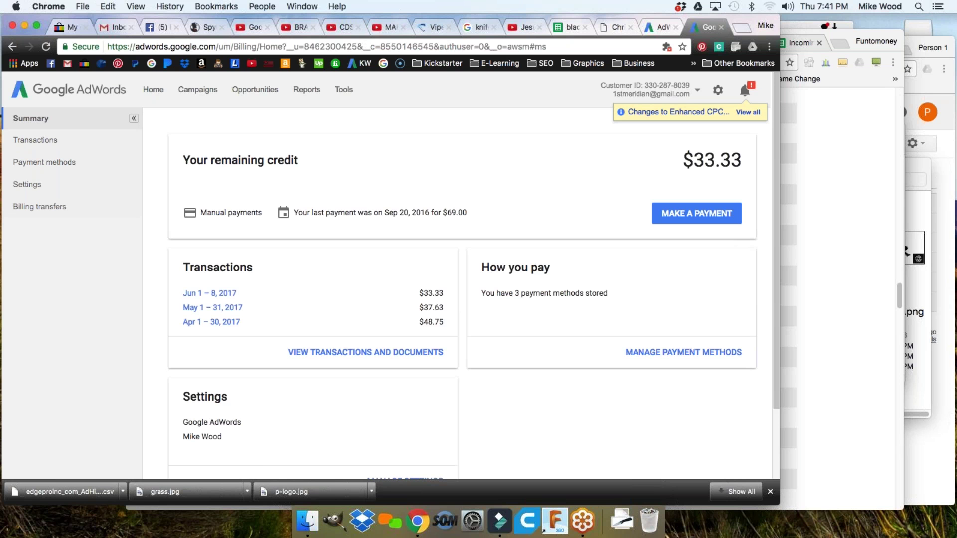
click(699, 218)
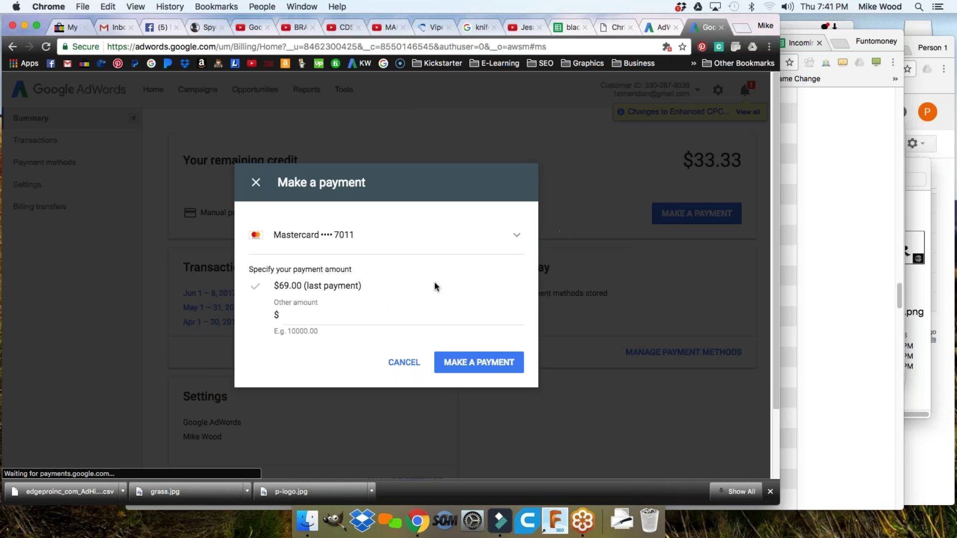
click(308, 319)
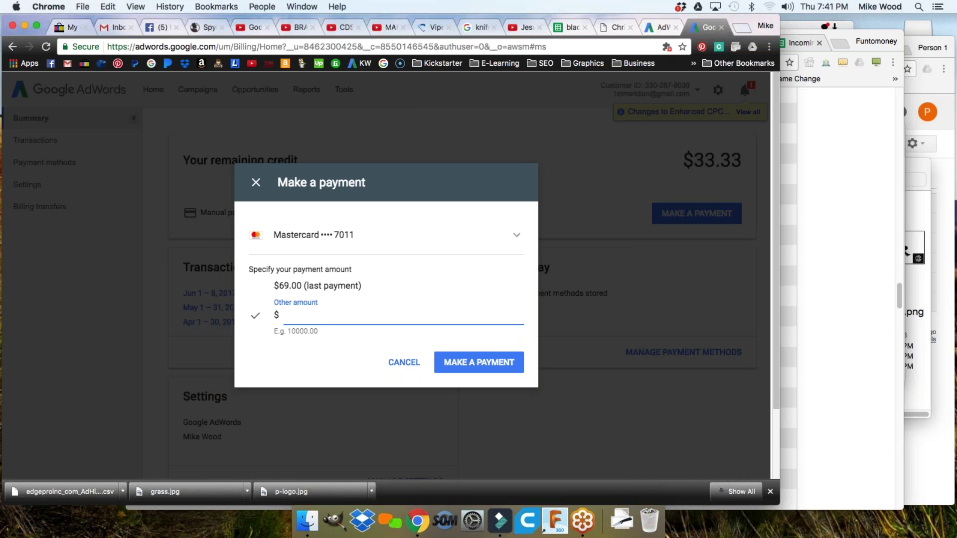
click(949, 43)
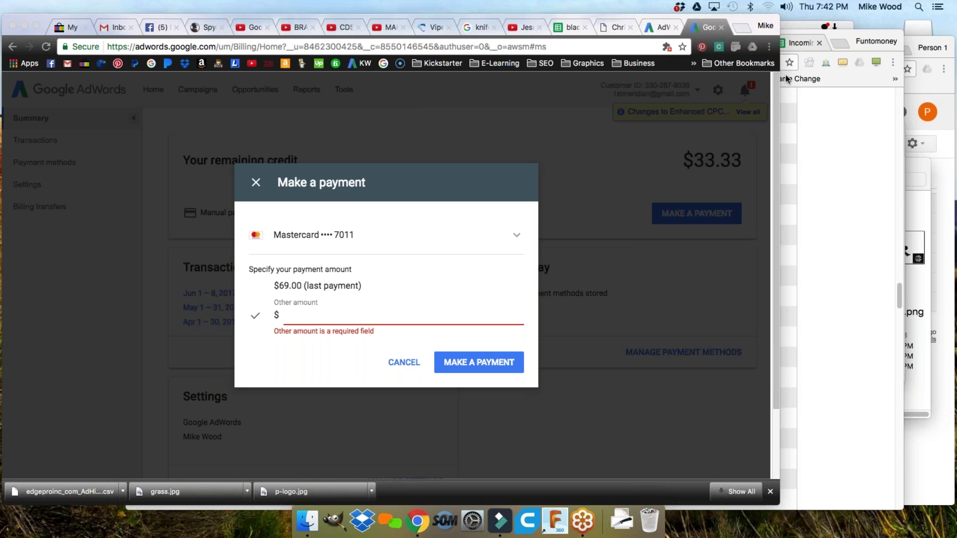
Refresh the billing summary and check the account's remaining credit and last payment.
key(super+r)
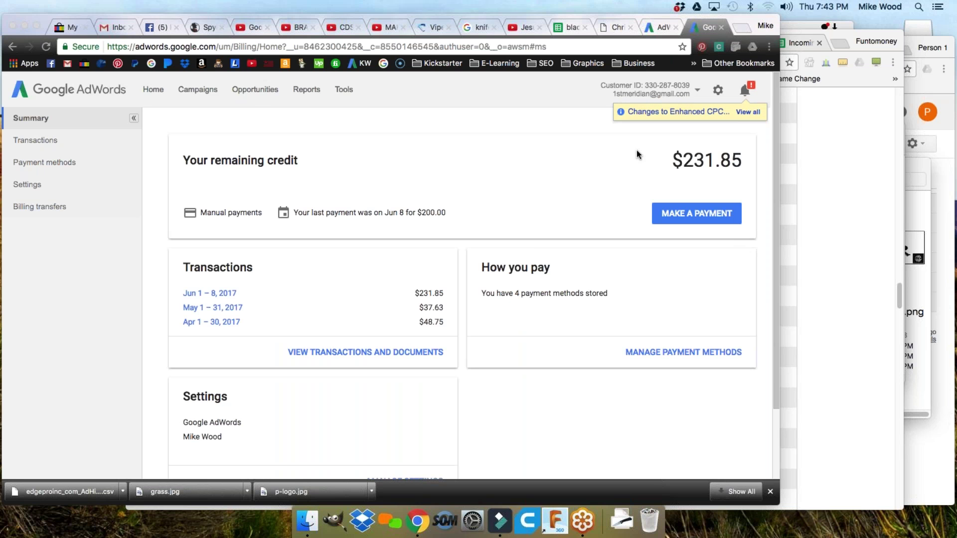
scroll(473, 204, down, 2)
scroll(449, 211, up, 2)
click(399, 94)
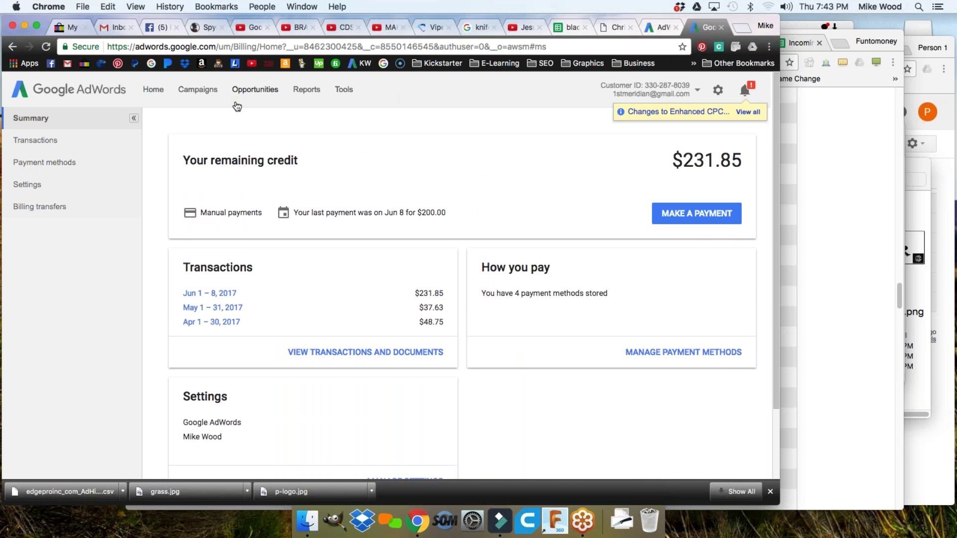
Go from billing back to the all-campaigns overview and review its performance chart, biggest changes and campaign list.
click(660, 28)
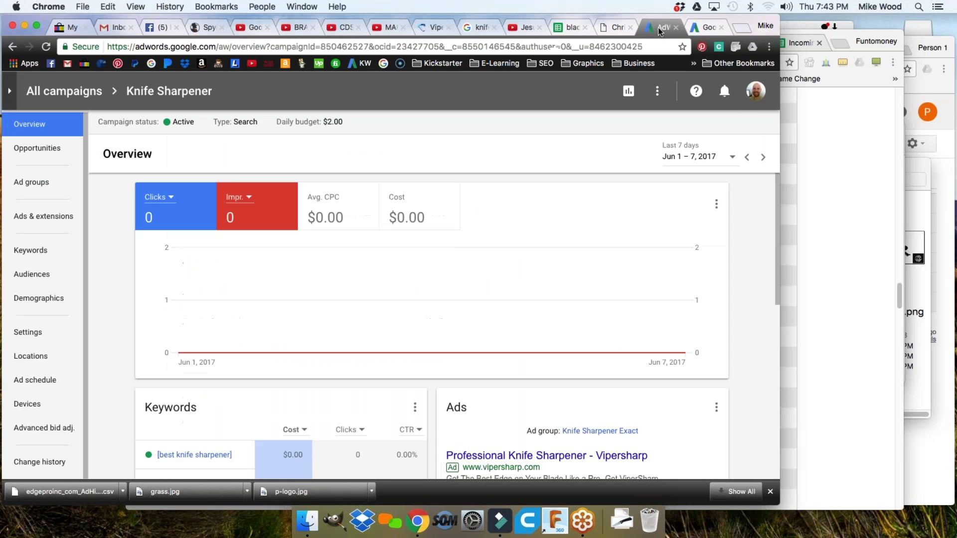
click(700, 28)
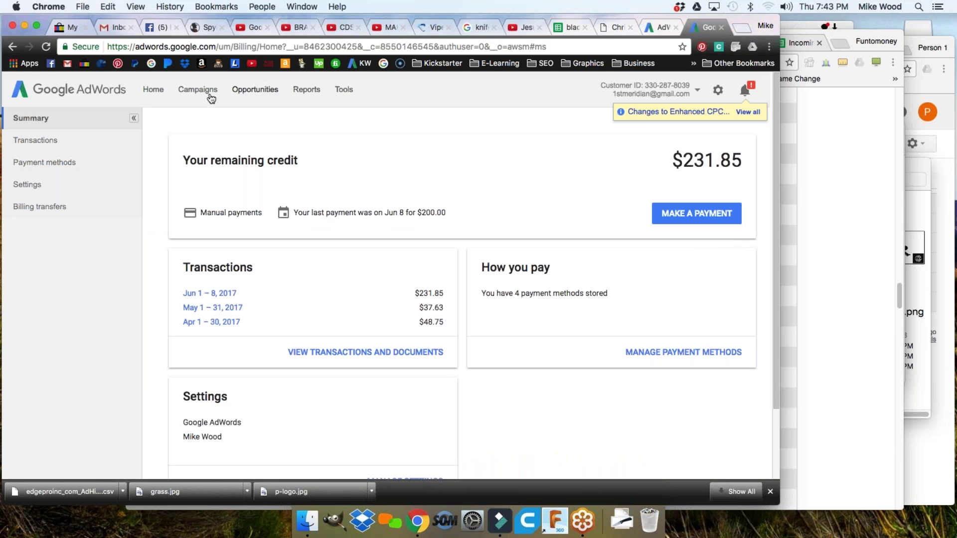
click(194, 95)
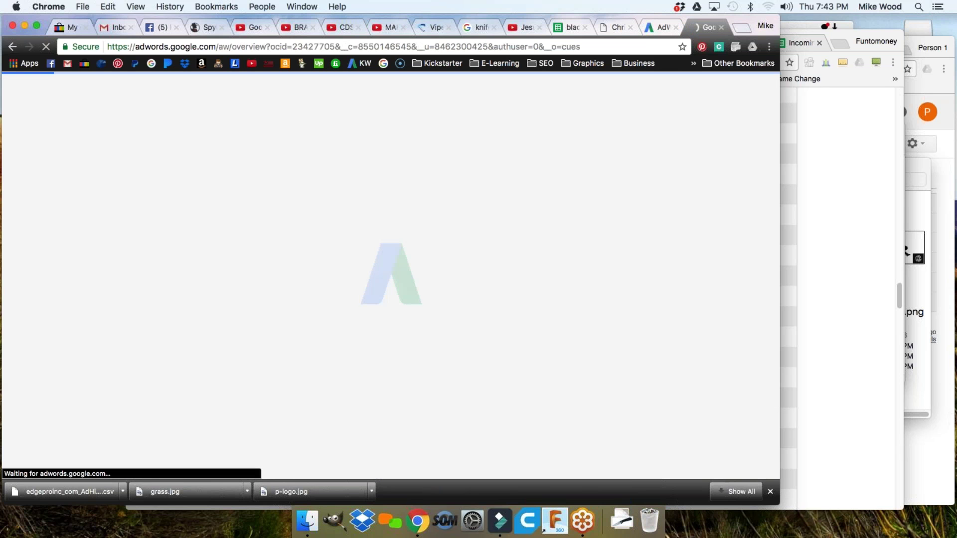
click(801, 443)
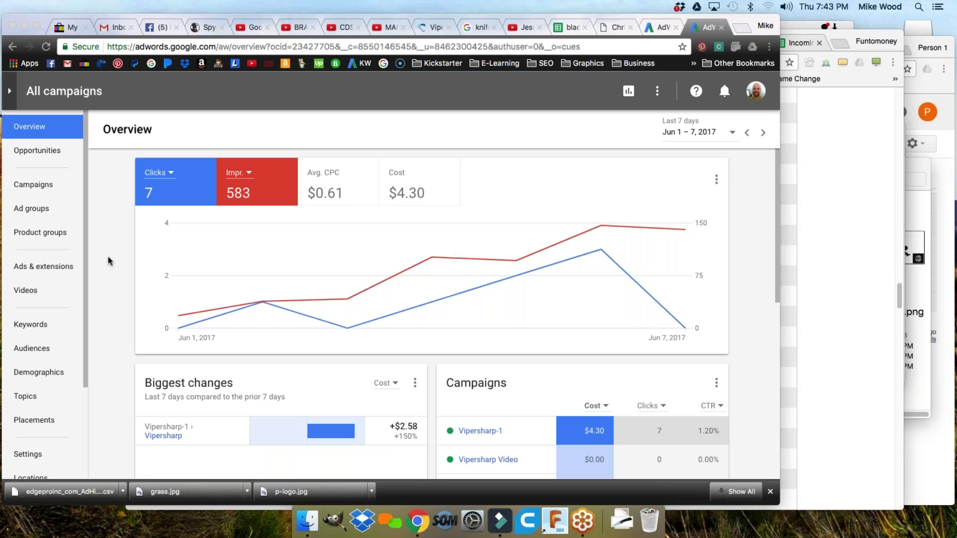
scroll(110, 264, down, 3)
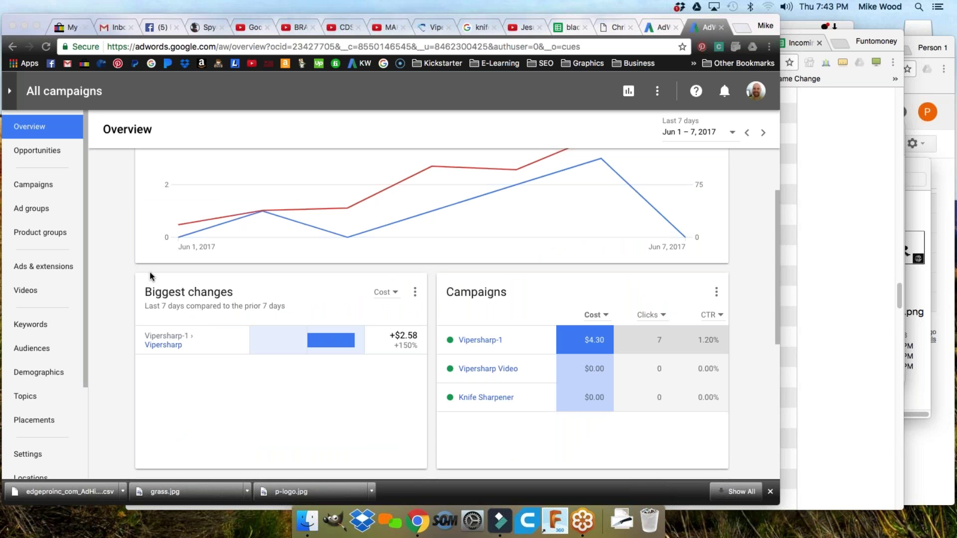
scroll(160, 294, up, 3)
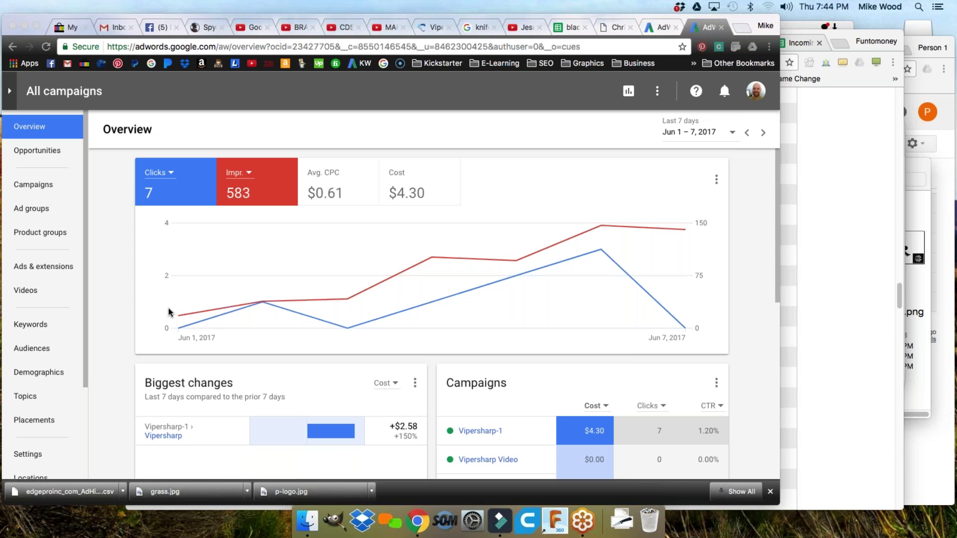